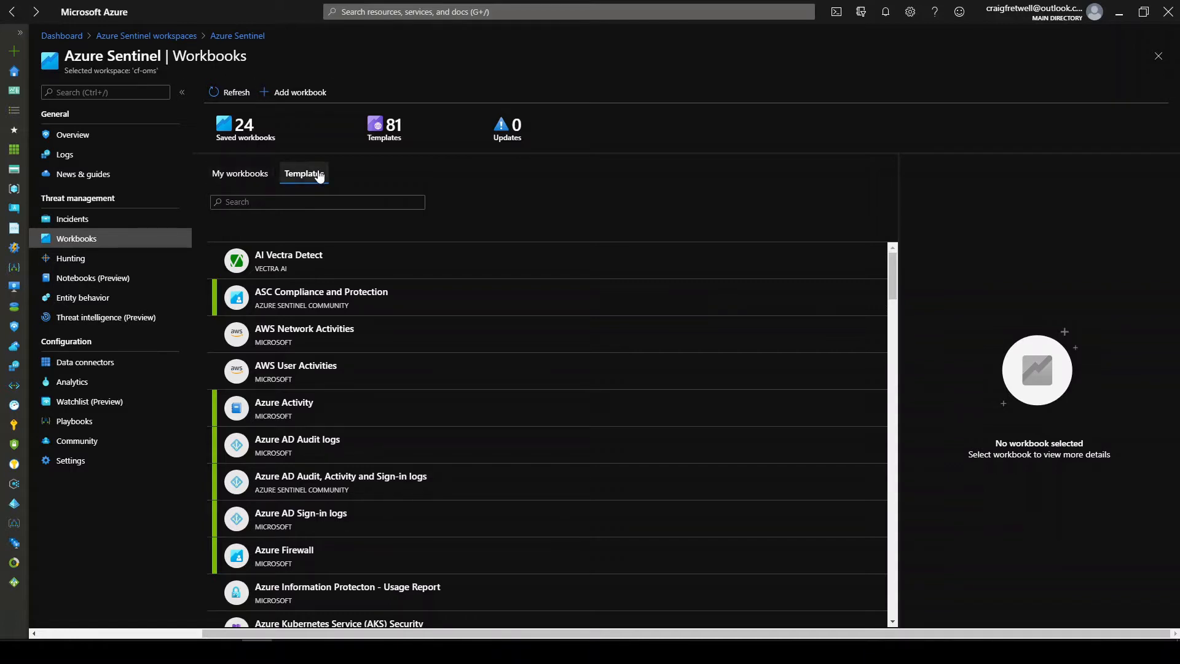
- Review the Azure AD Audit logs workbook template's details and its required data types
click(415, 438)
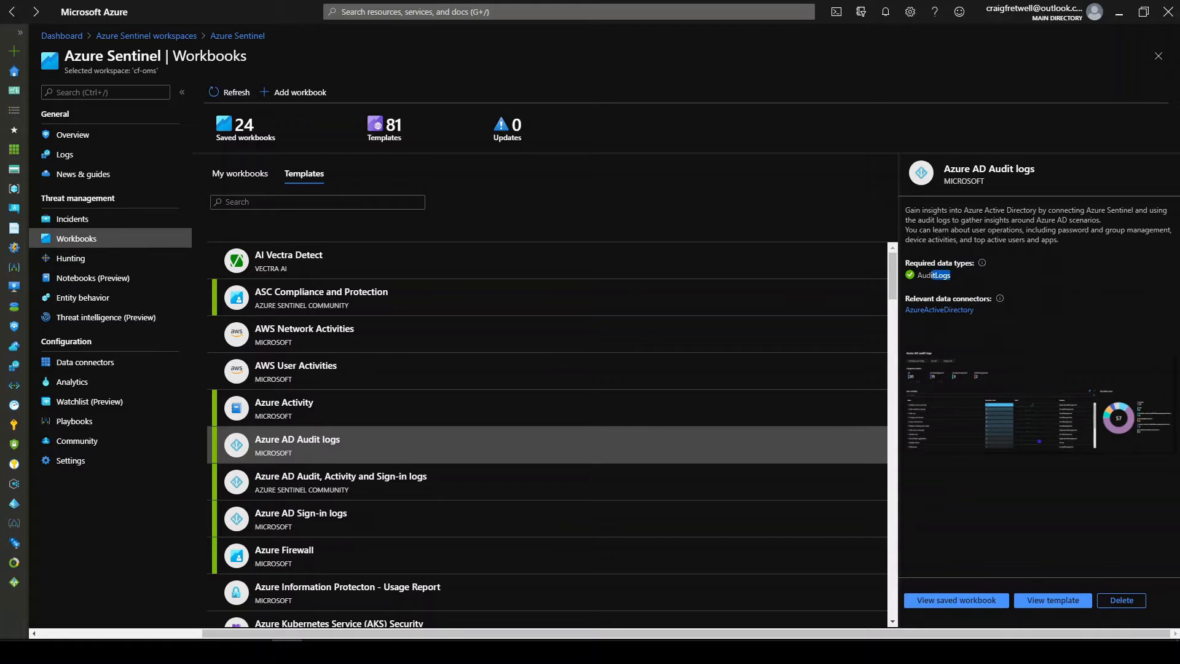
drag(930, 275, 926, 275)
click(925, 275)
- Examine the required data types of the Barracuda CloudGen FW and BETTER Mobile Threat Defense (MTD) templates
scroll(717, 358, down, 1)
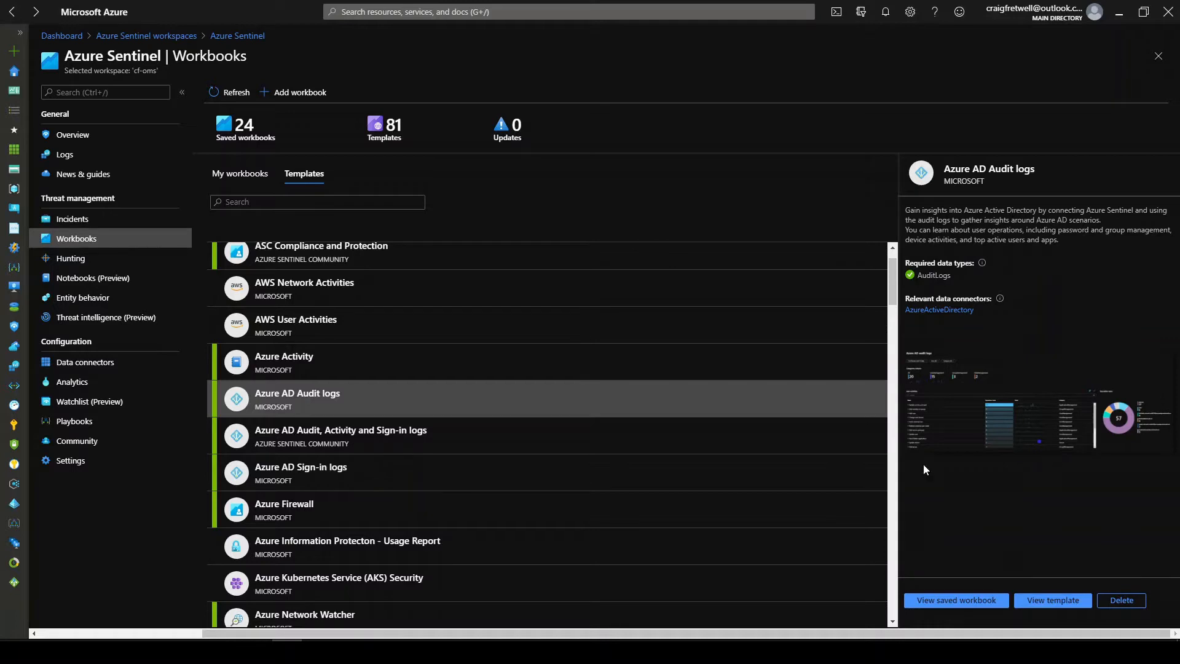
scroll(773, 418, down, 3)
scroll(643, 425, down, 3)
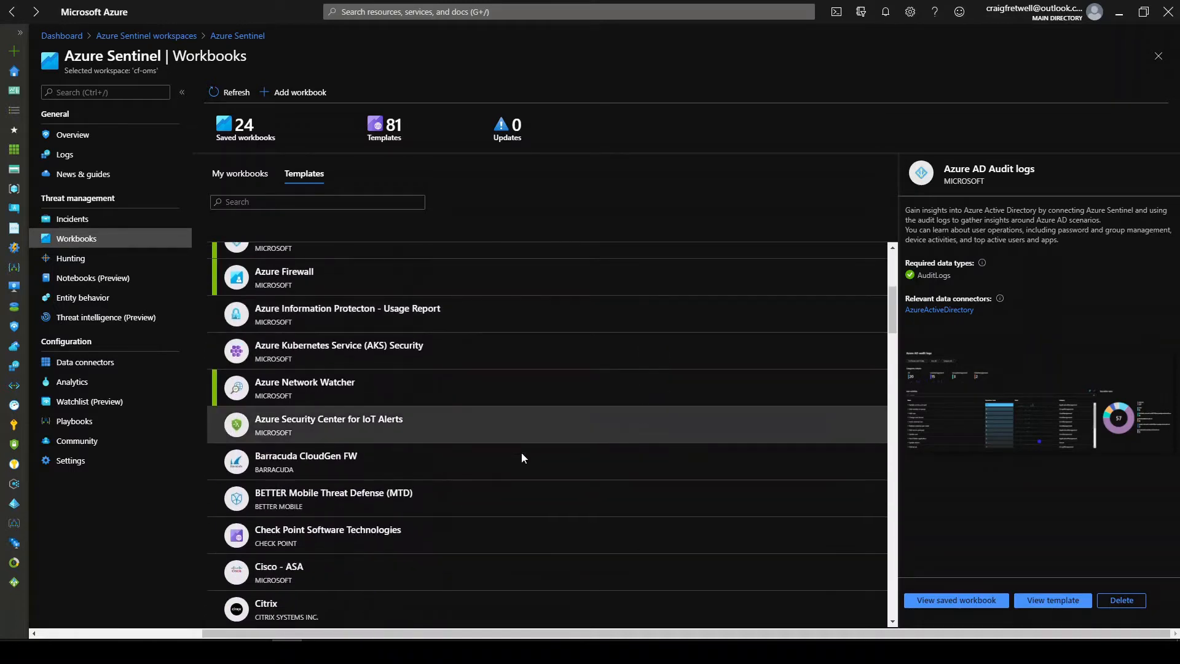
click(420, 460)
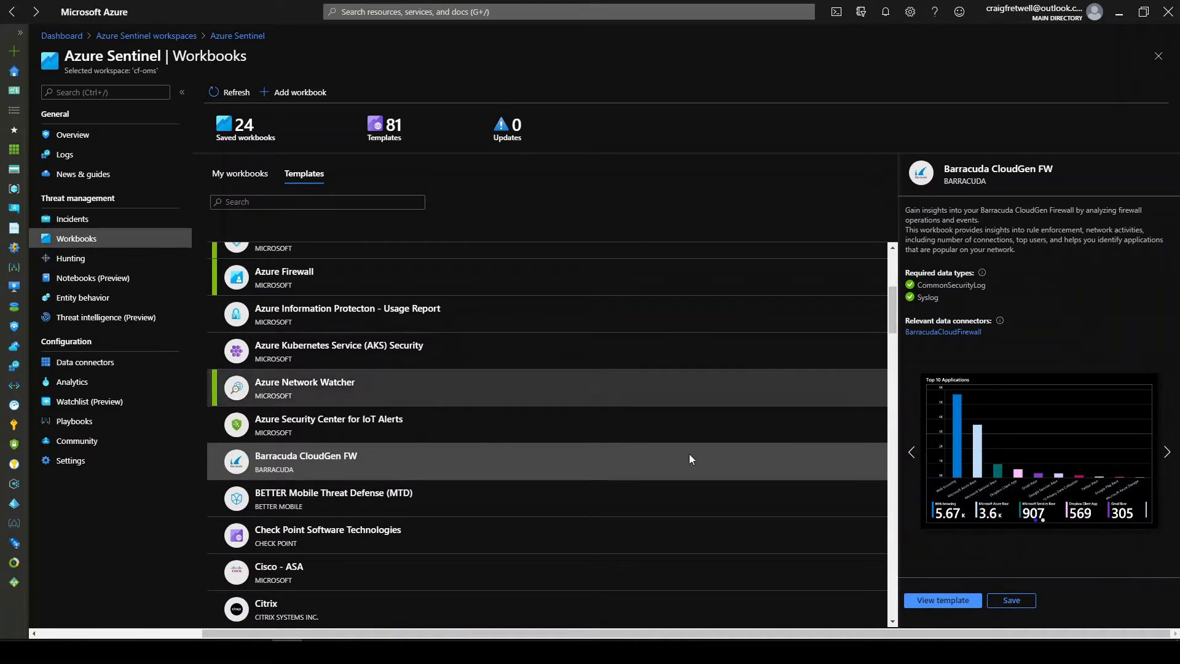
click(603, 508)
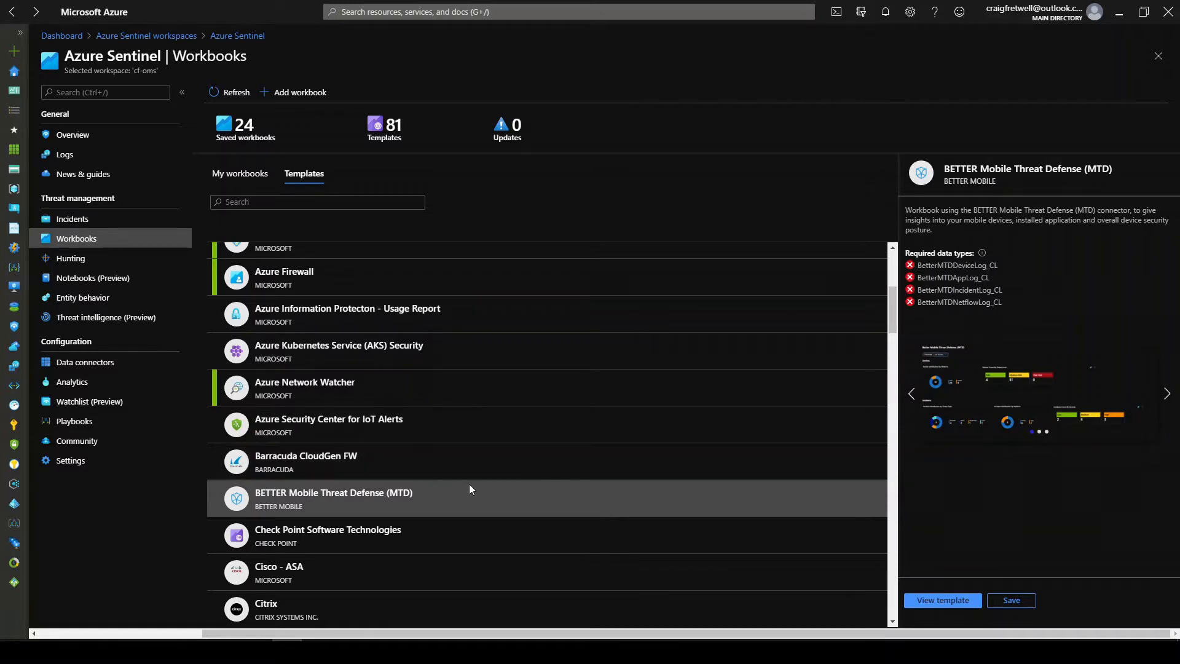
drag(1011, 305, 918, 265)
click(1041, 257)
- Examine the required data types and connectors of the Cisco - ASA and Check Point Software Technologies templates
scroll(444, 510, down, 2)
click(446, 439)
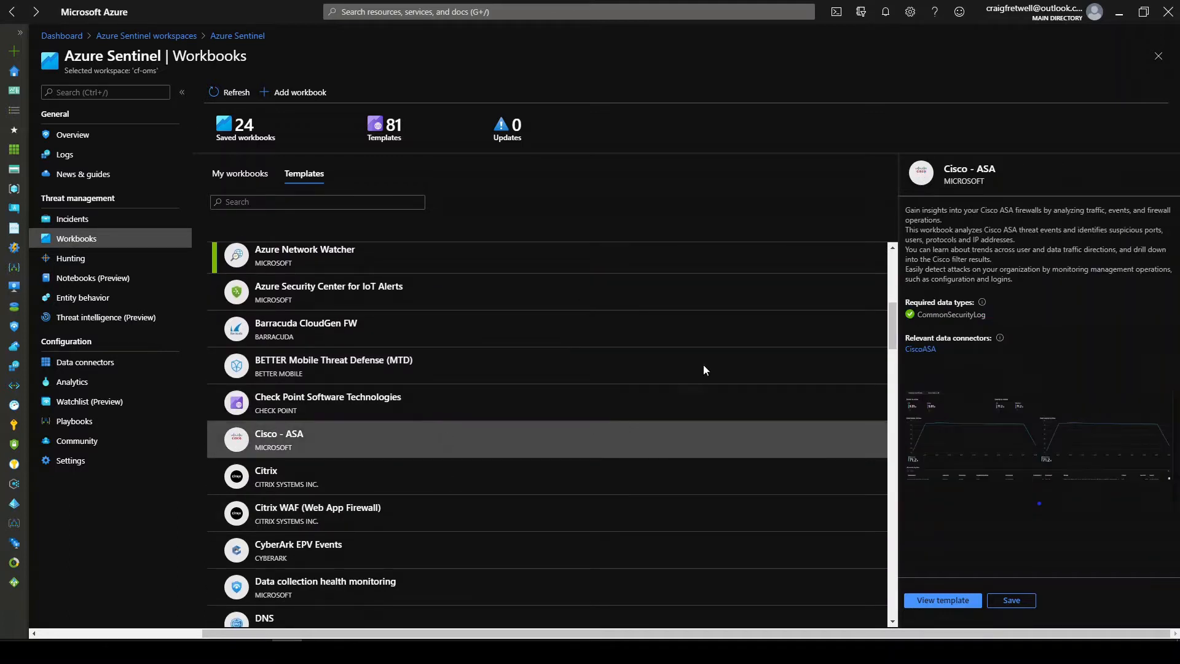
click(519, 411)
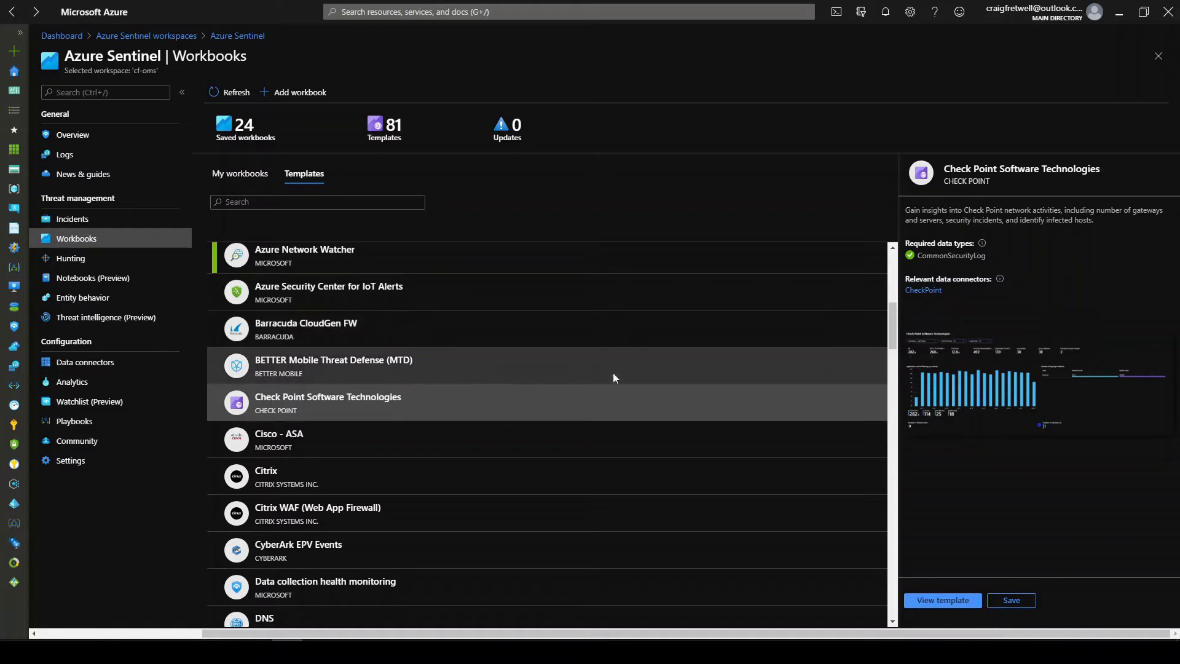
scroll(538, 409, down, 1)
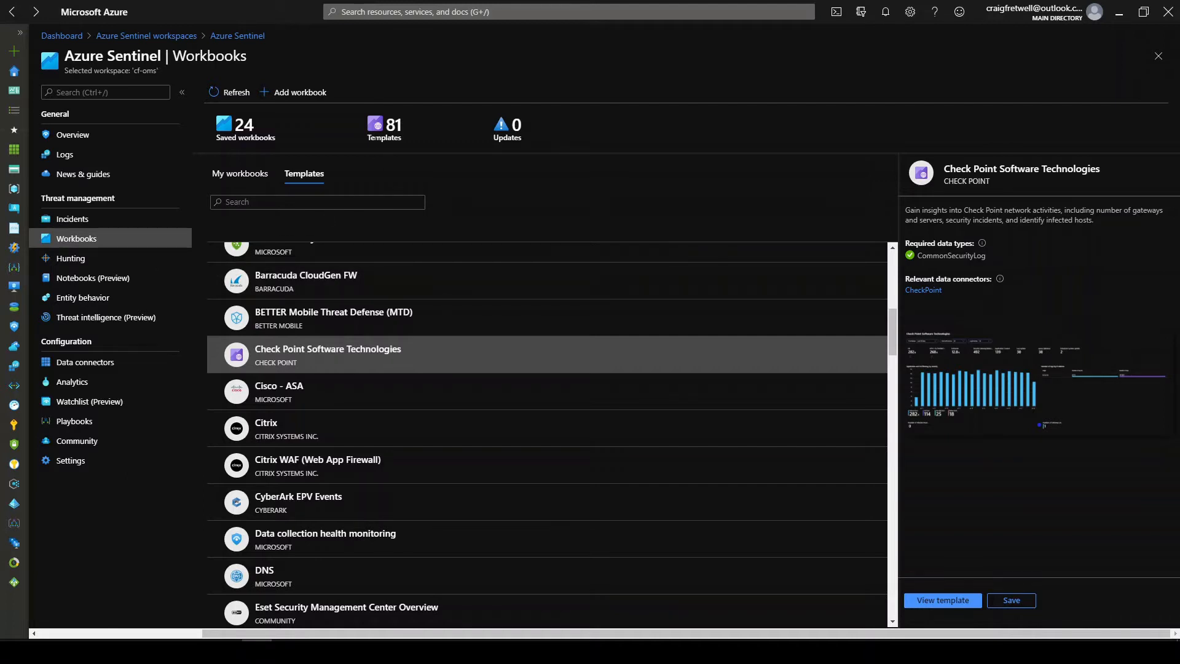
- Create a new workbook and remove its default query chart and welcome text
click(292, 93)
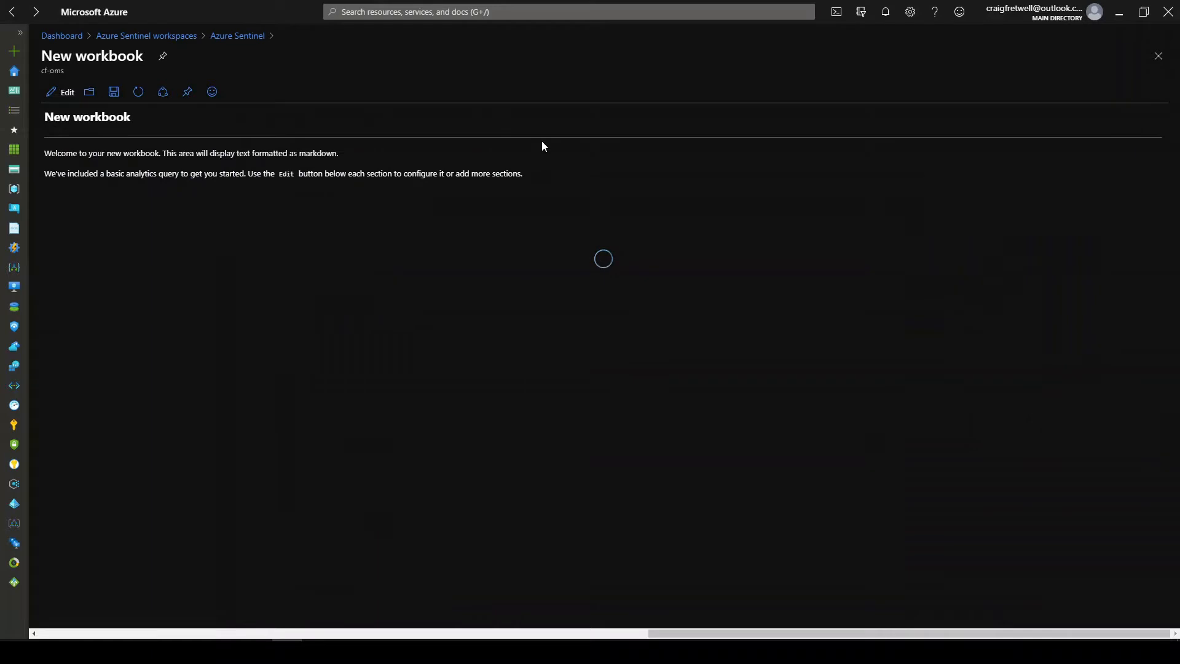
click(67, 93)
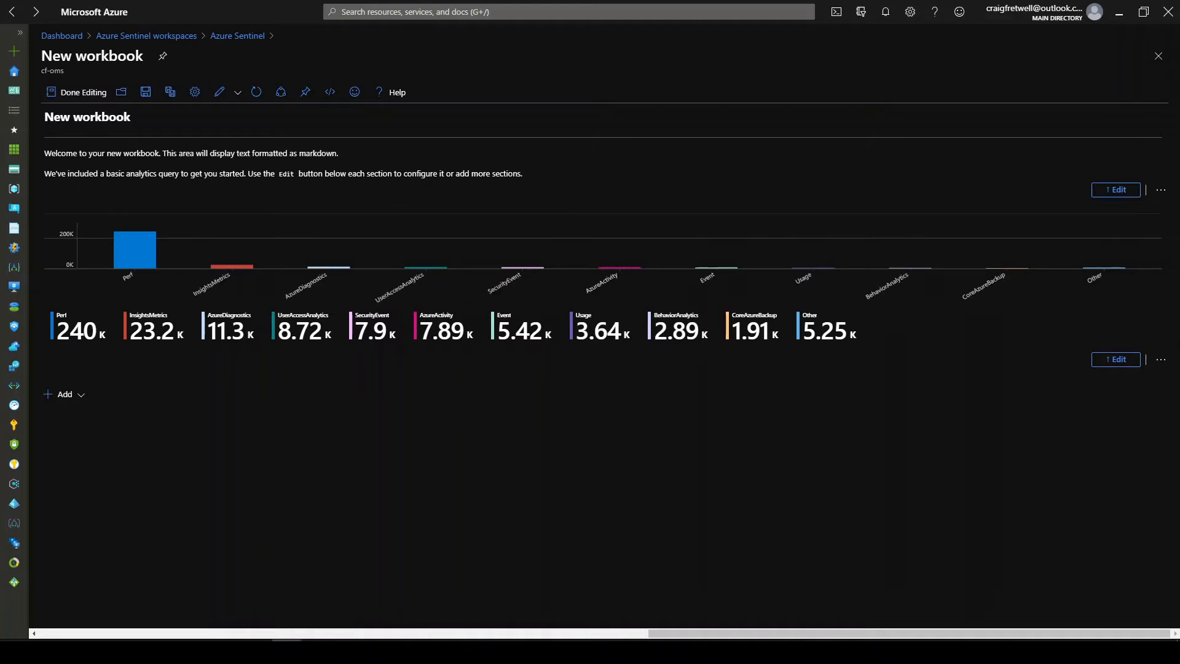
click(1160, 359)
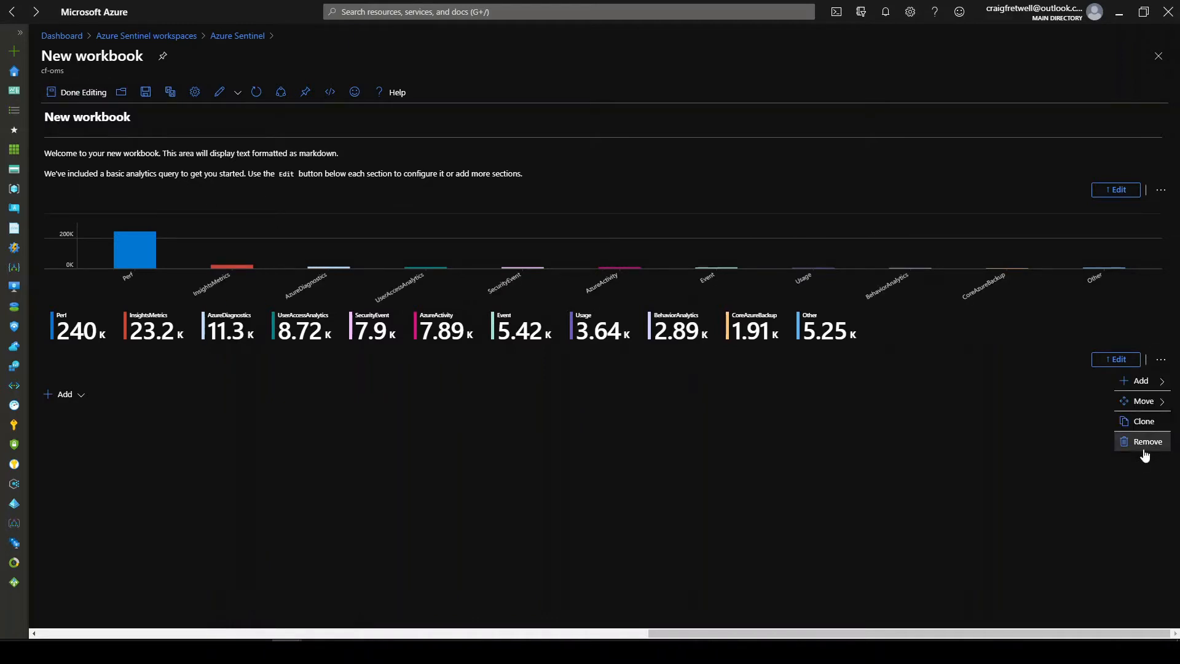
click(1145, 446)
click(980, 432)
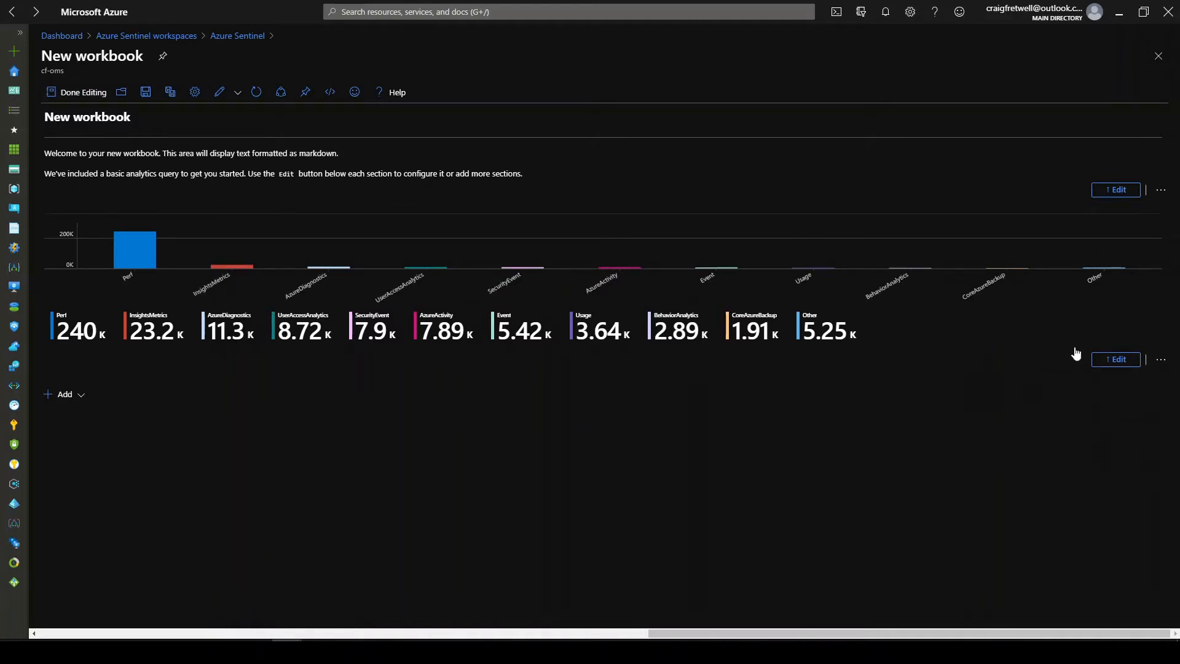
click(1160, 190)
click(1140, 274)
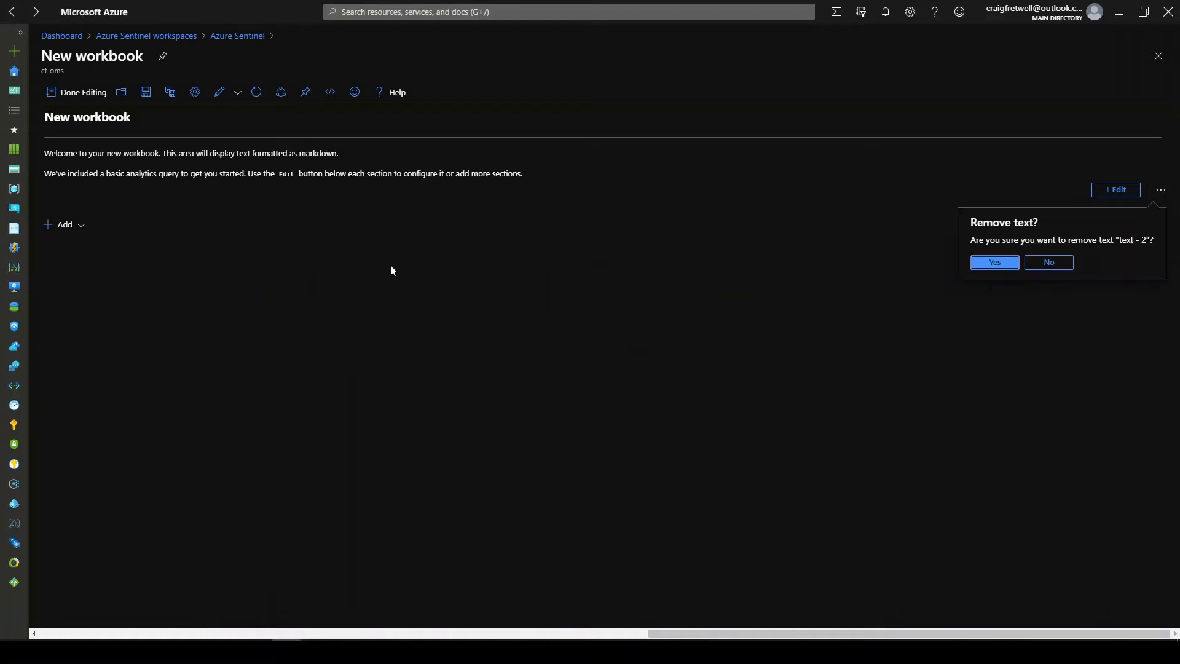
click(989, 262)
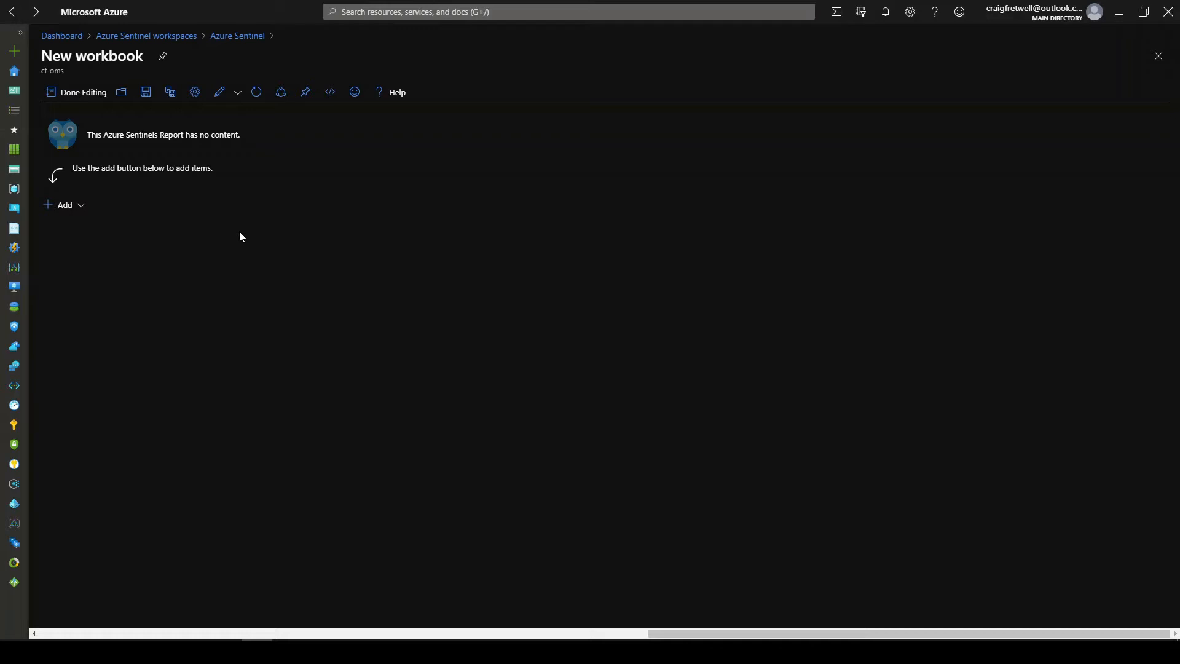
- Add a parameters item to the empty workbook and set its style to Standard
click(62, 207)
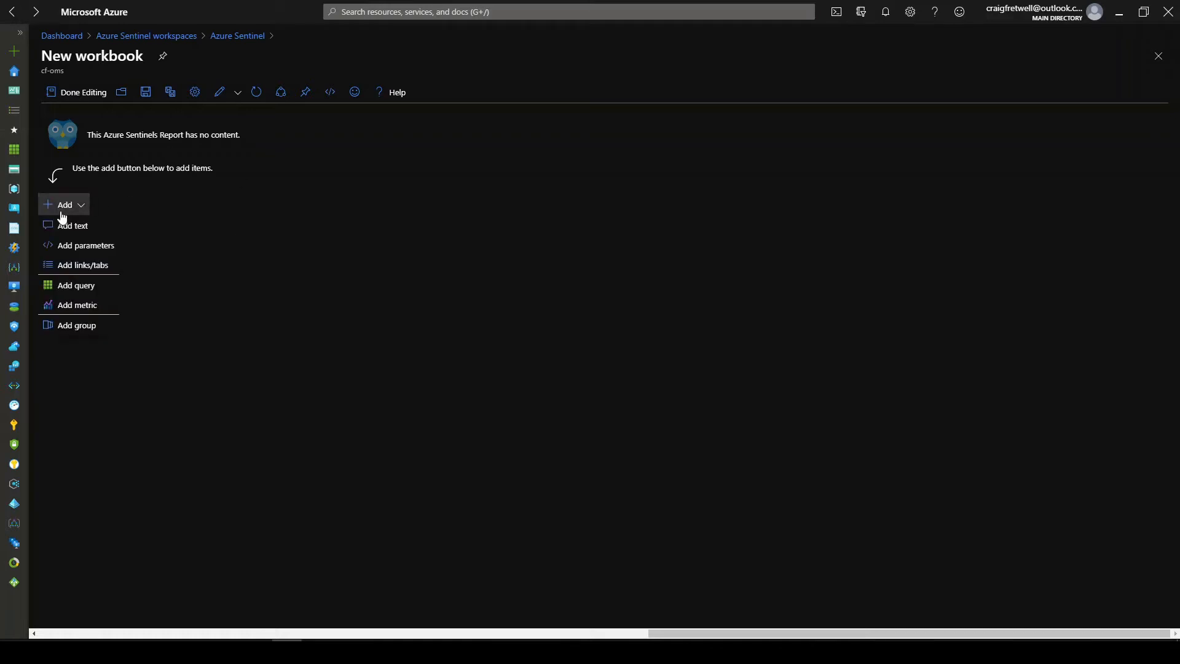
click(86, 249)
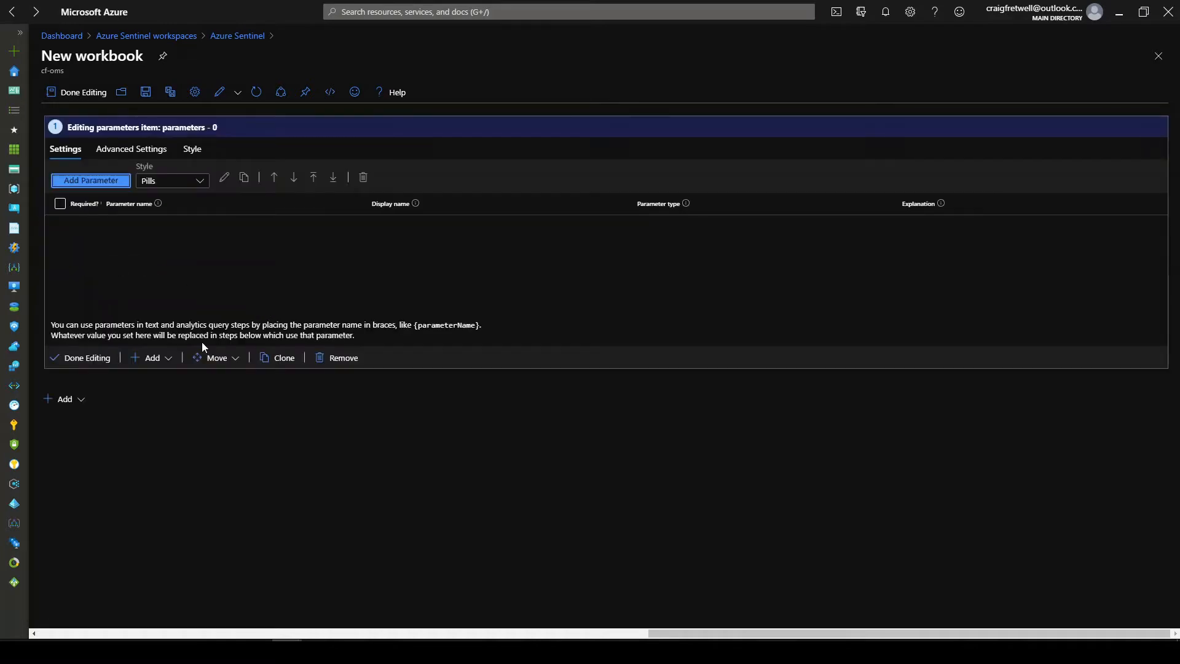
click(161, 182)
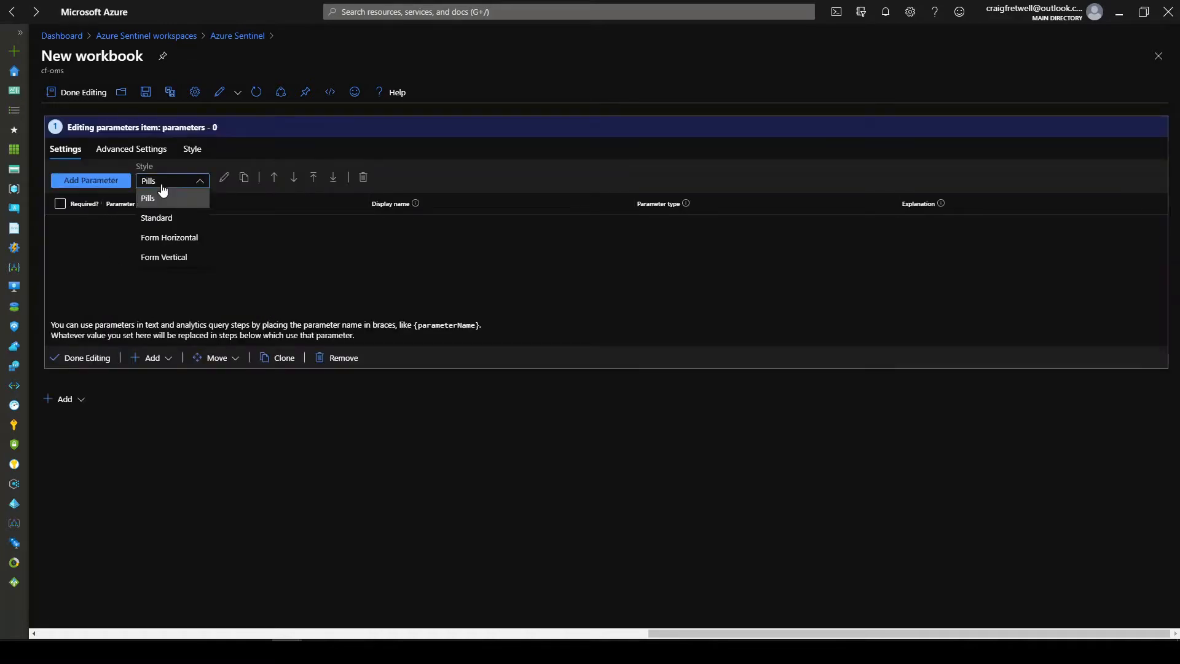
click(158, 221)
- Add and save a parameter named Subscription of type Subscription picker that gets its data from All Subscriptions
click(101, 181)
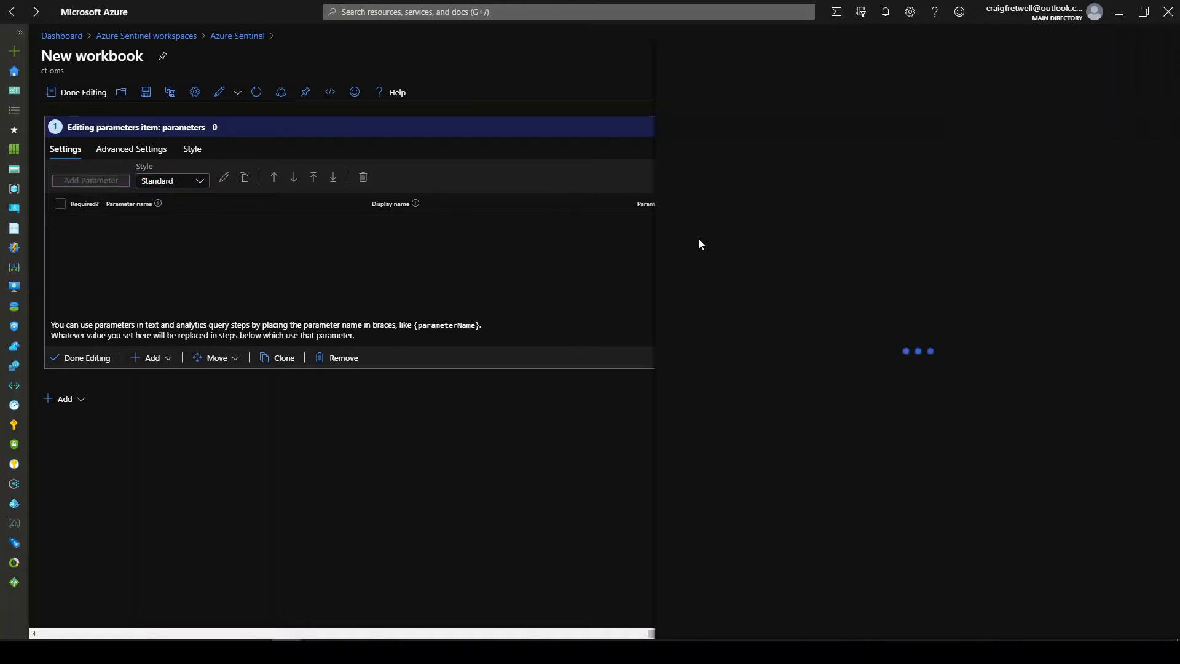
text(Subs)
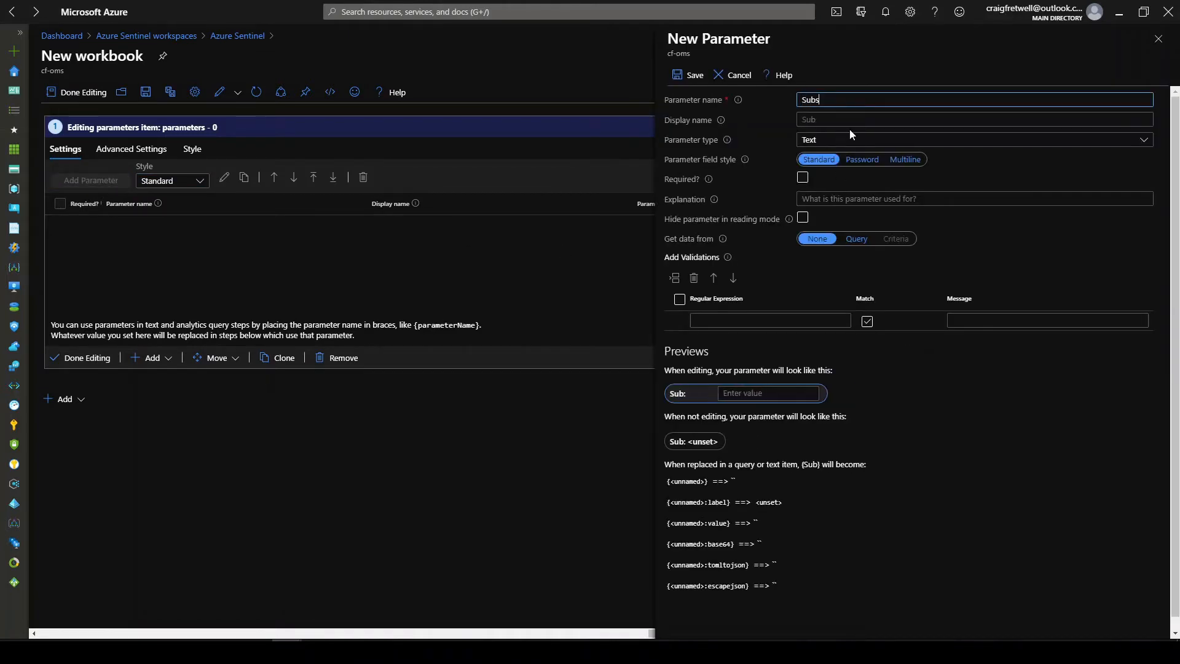
text(cription)
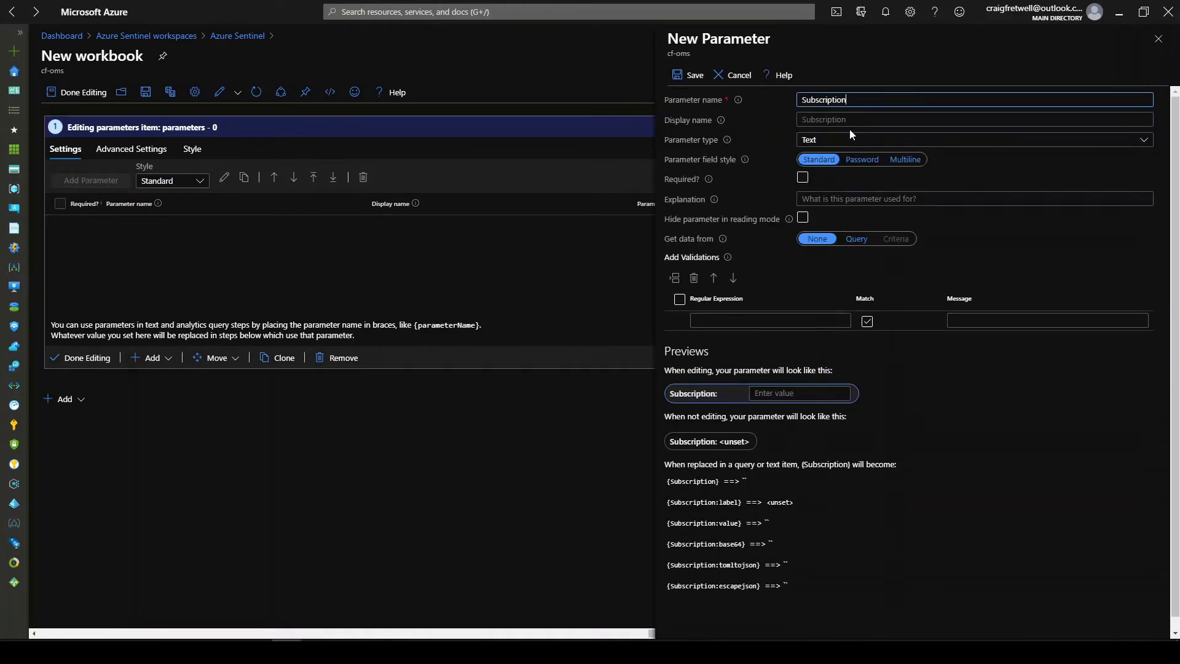
mouse_move(728, 143)
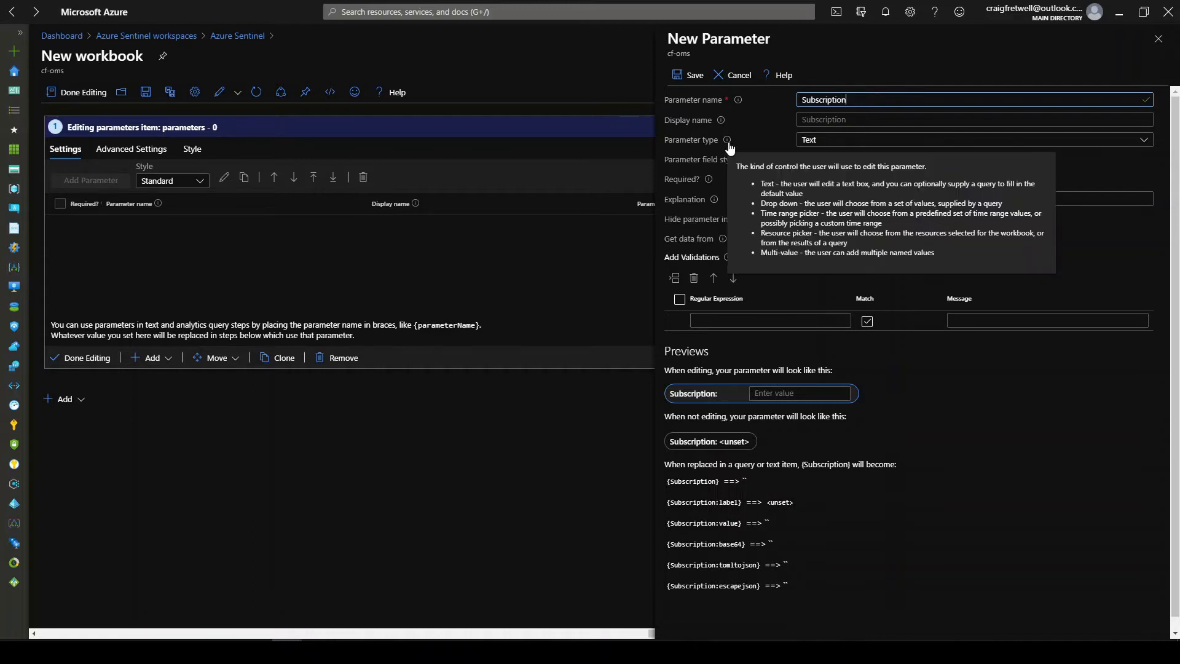
click(816, 140)
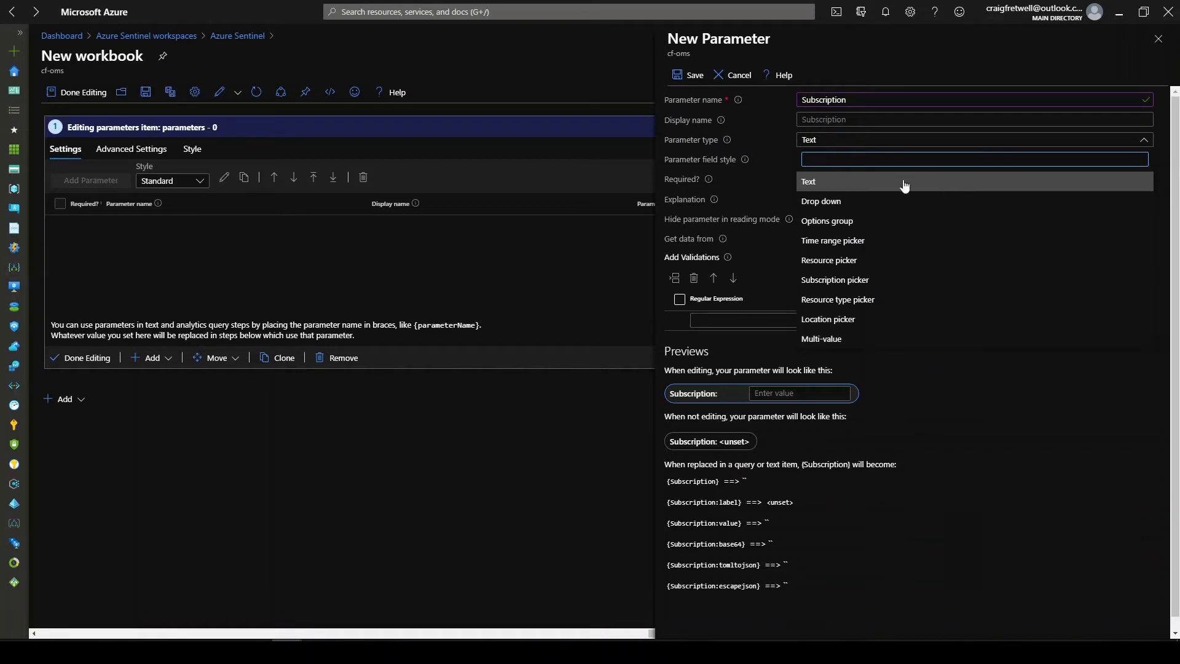
click(857, 280)
mouse_move(709, 201)
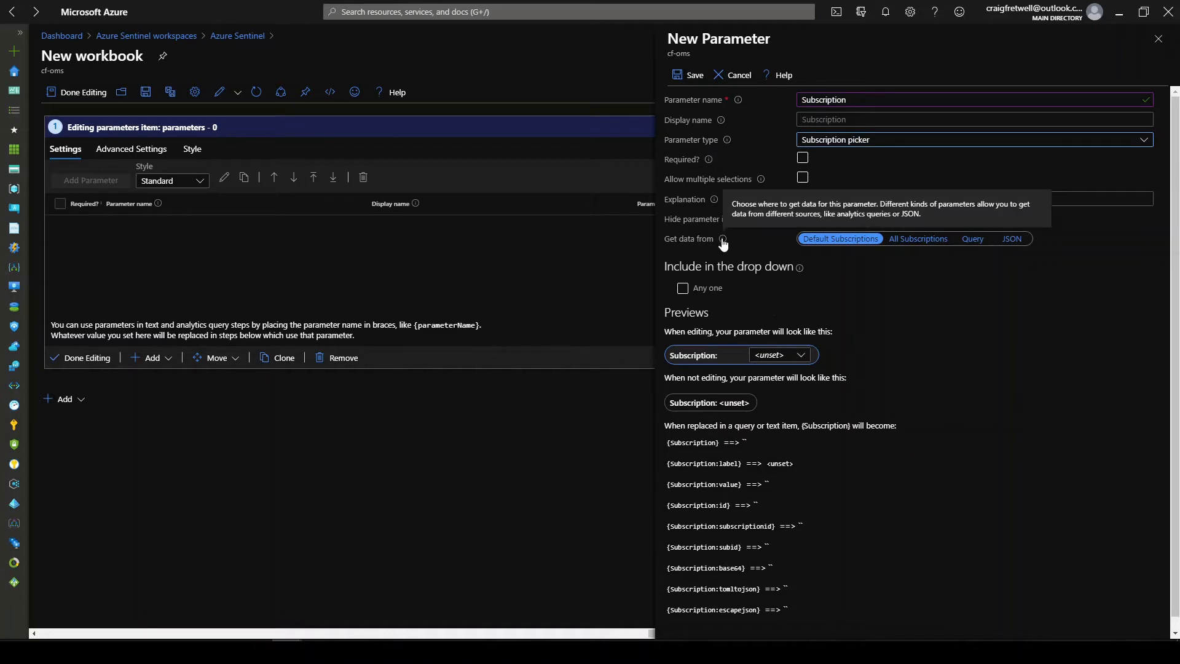
click(922, 240)
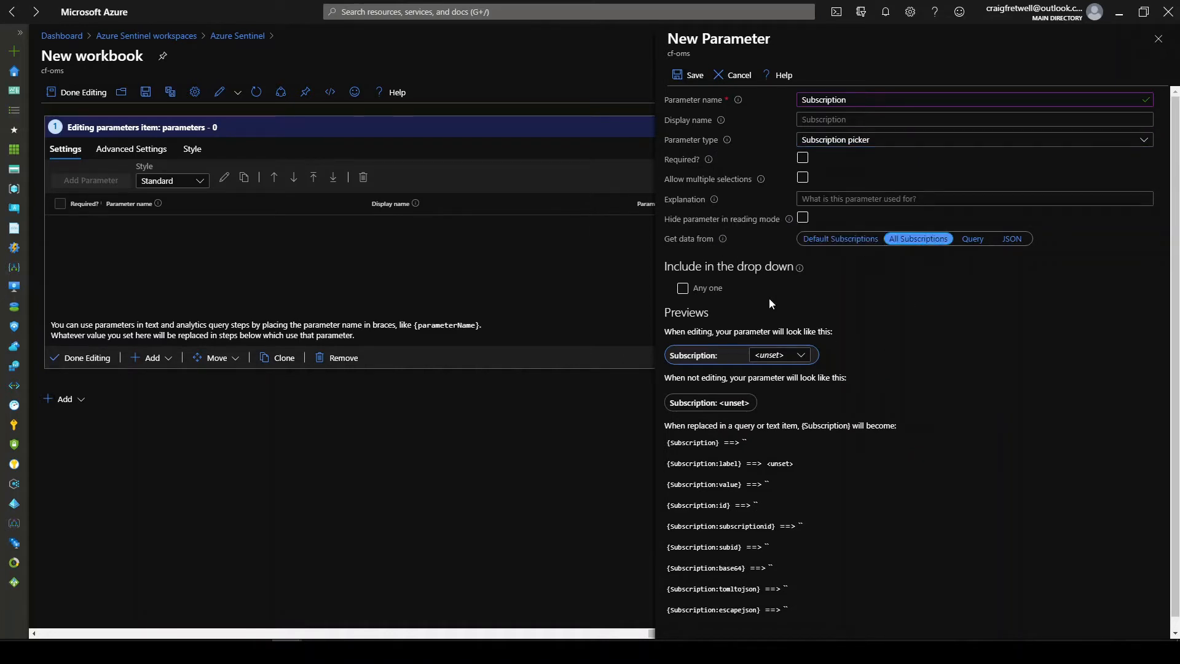
click(678, 77)
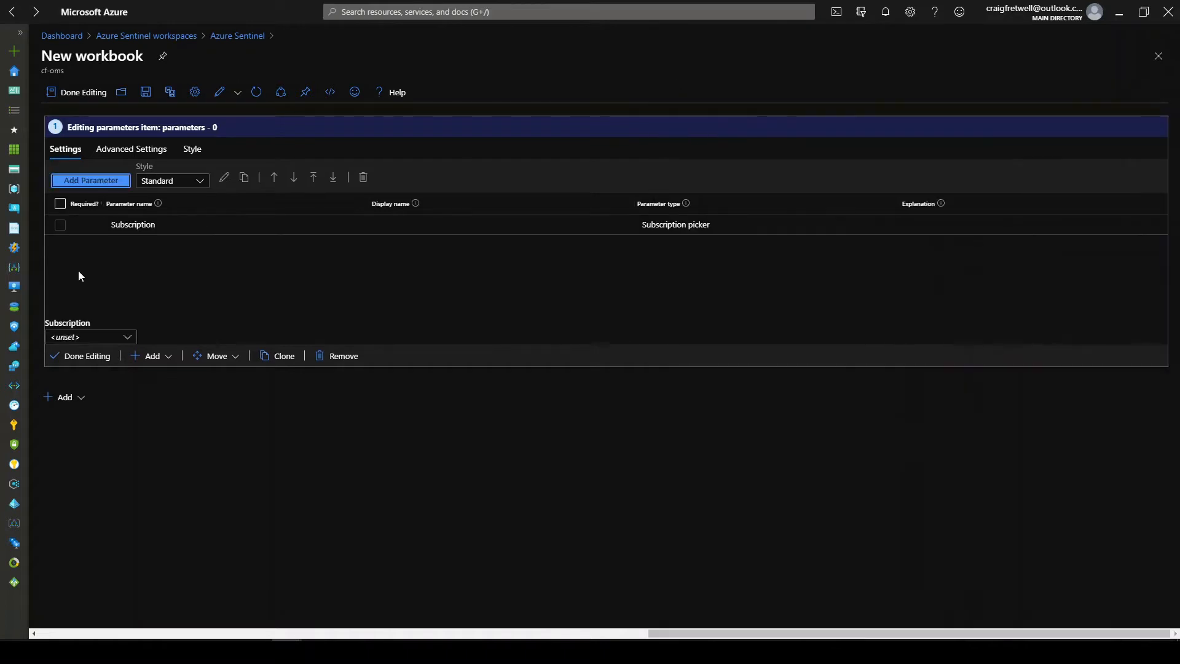
- Add and save a required parameter named Workspace of type Resource picker
click(90, 181)
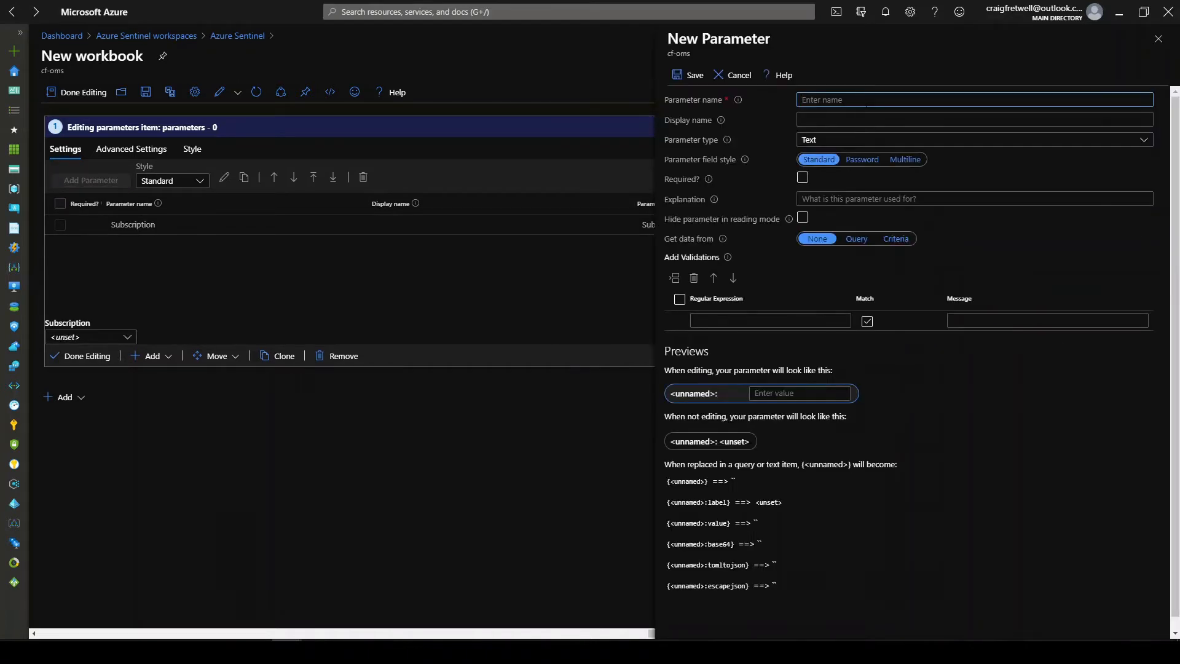
text(Worksp)
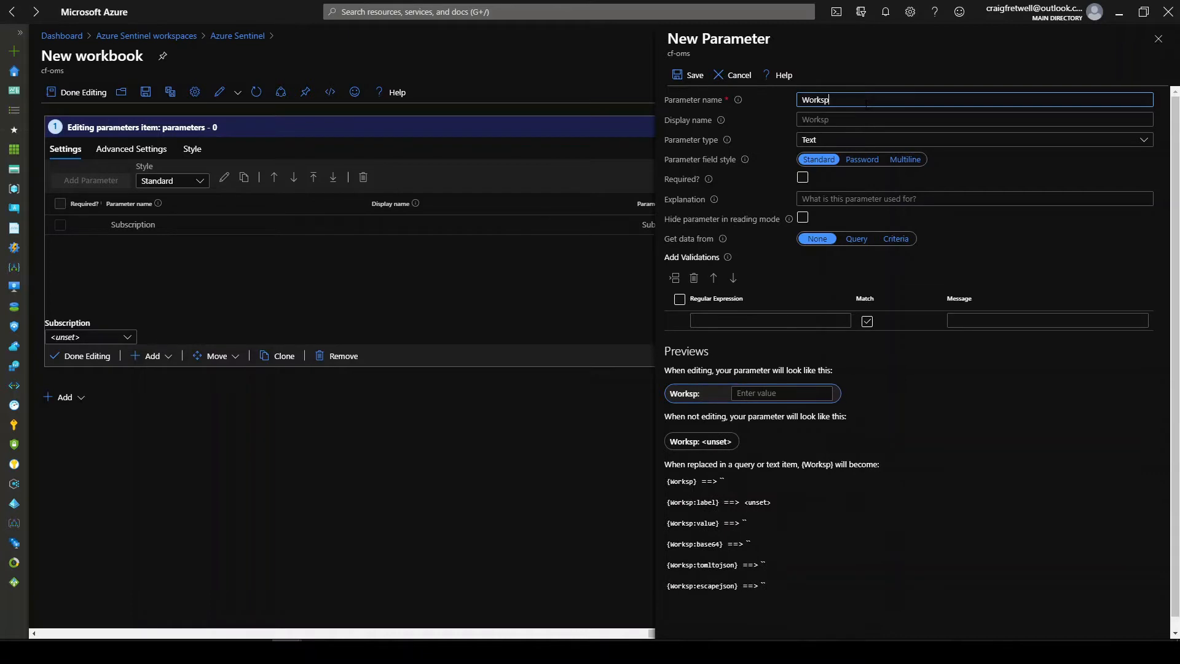
text(ace)
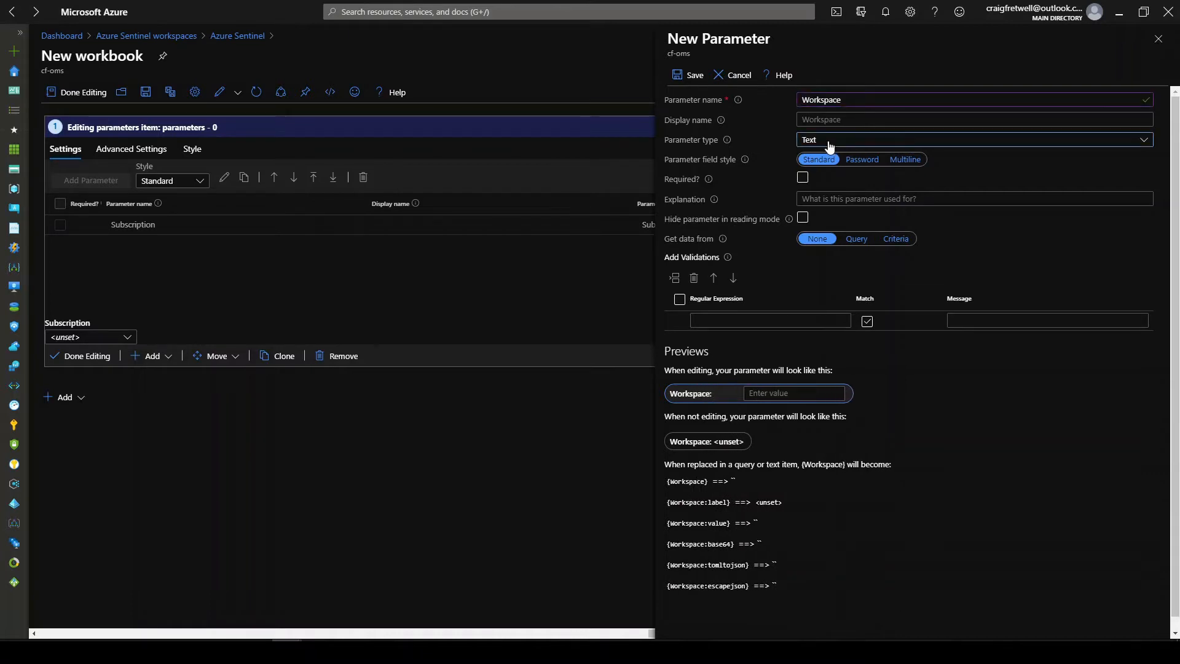
click(829, 146)
key(Escape)
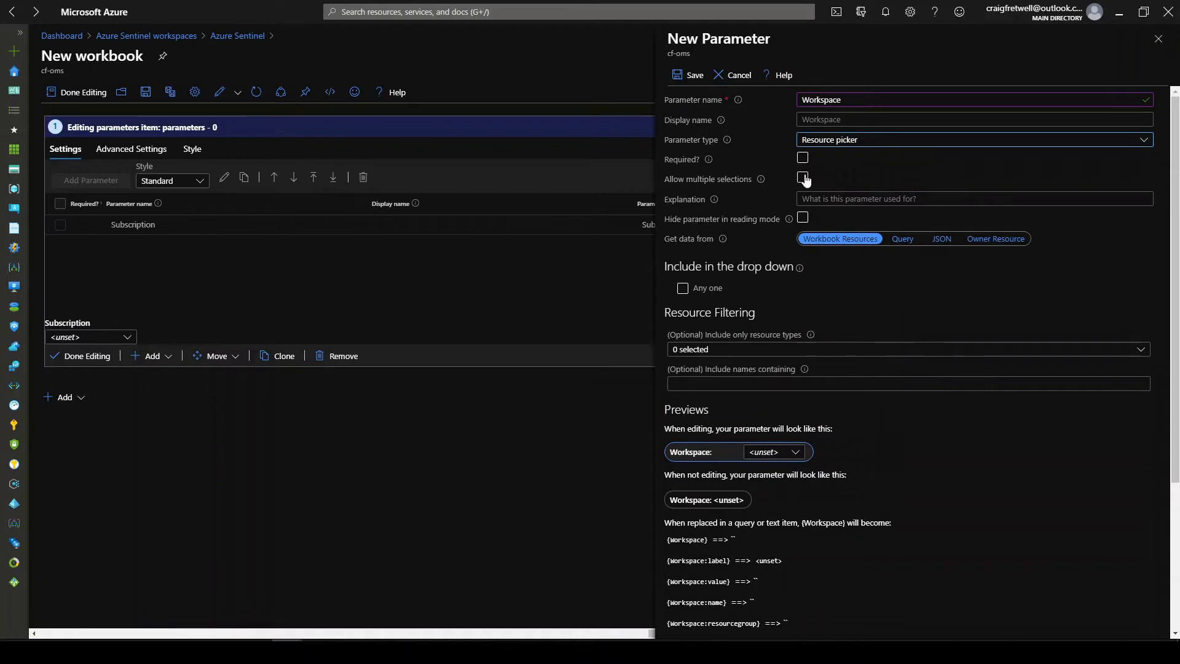
click(802, 158)
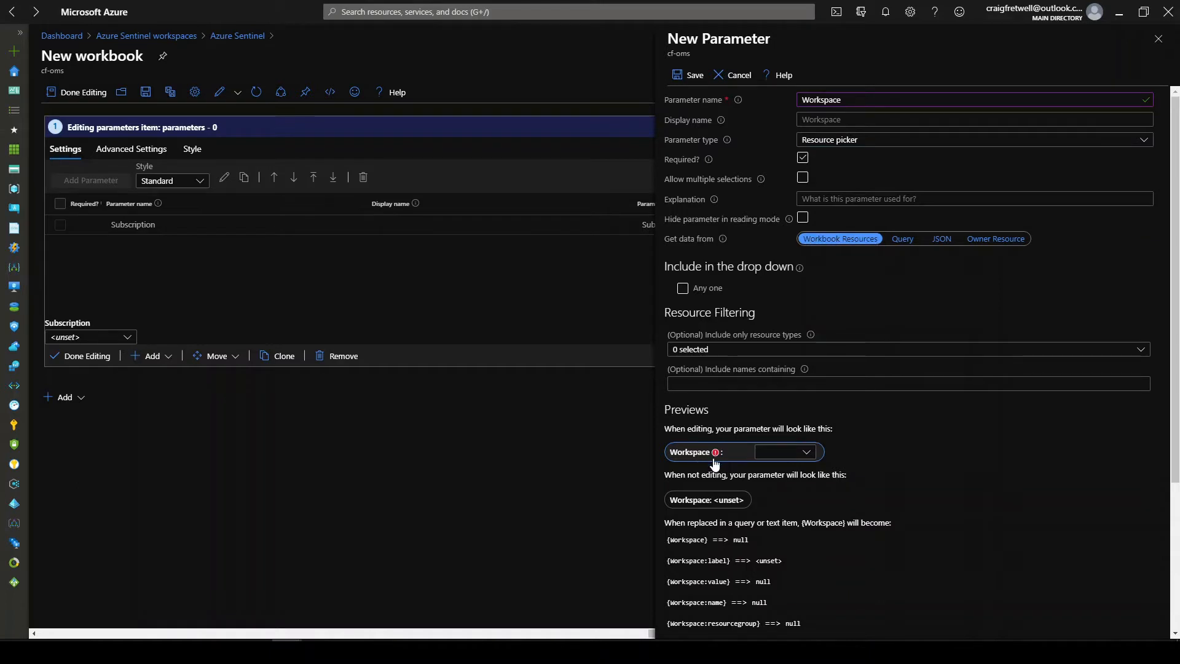
click(683, 75)
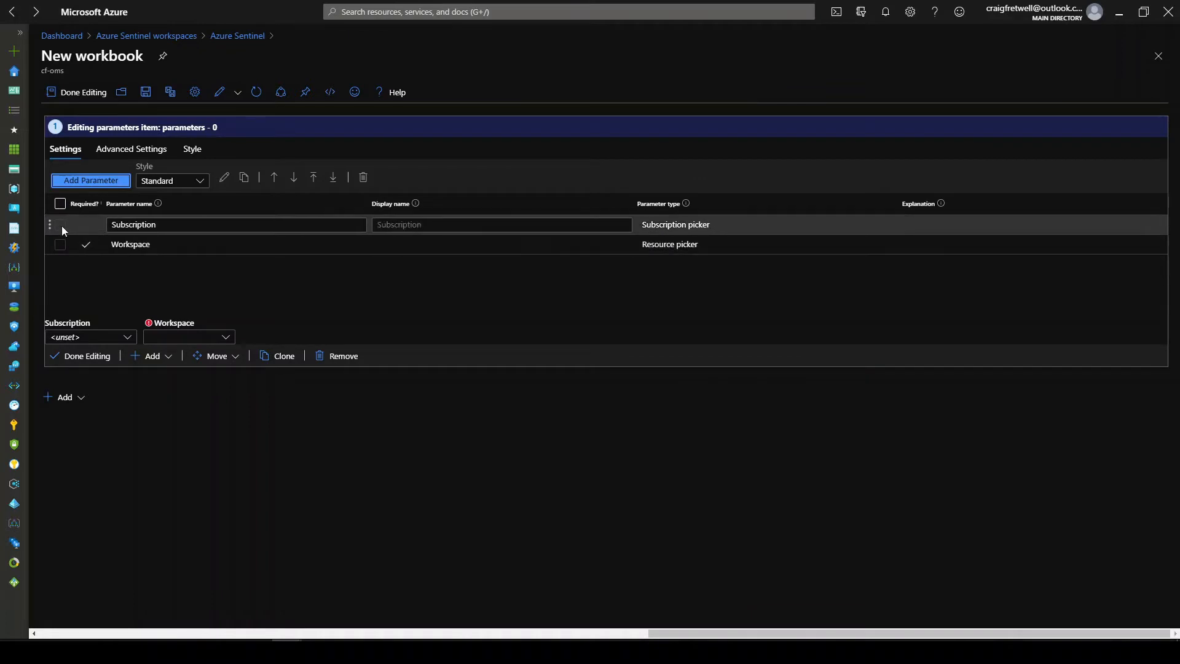
- Edit the Subscription parameter to make it required and save the change
click(60, 225)
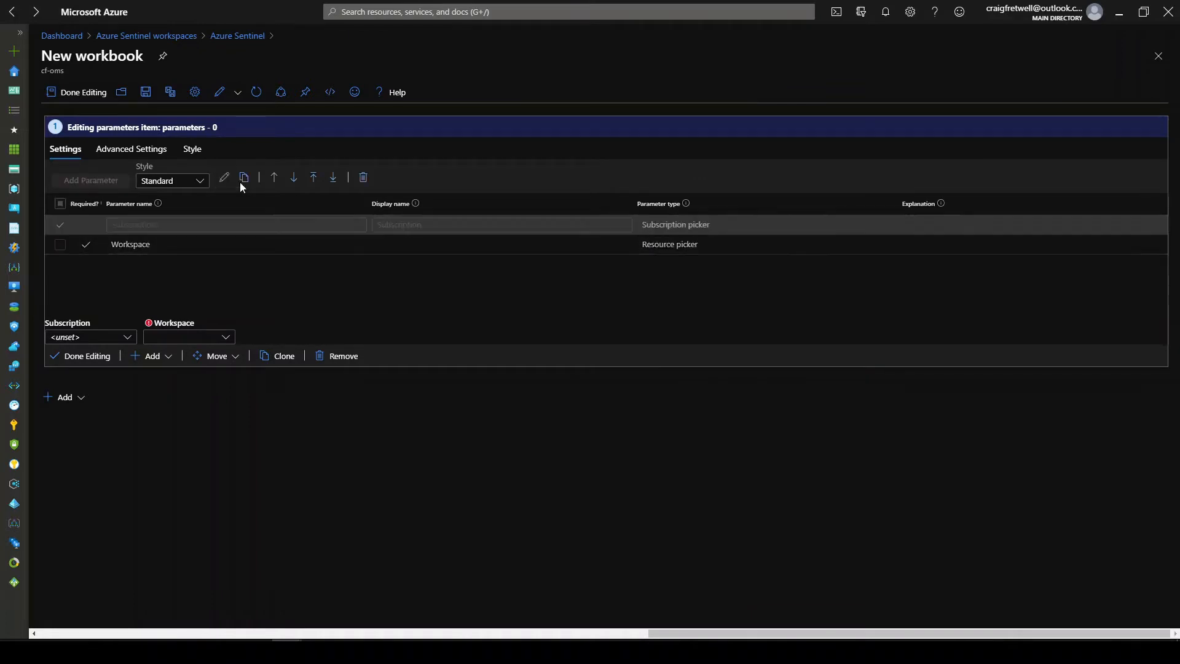
click(224, 177)
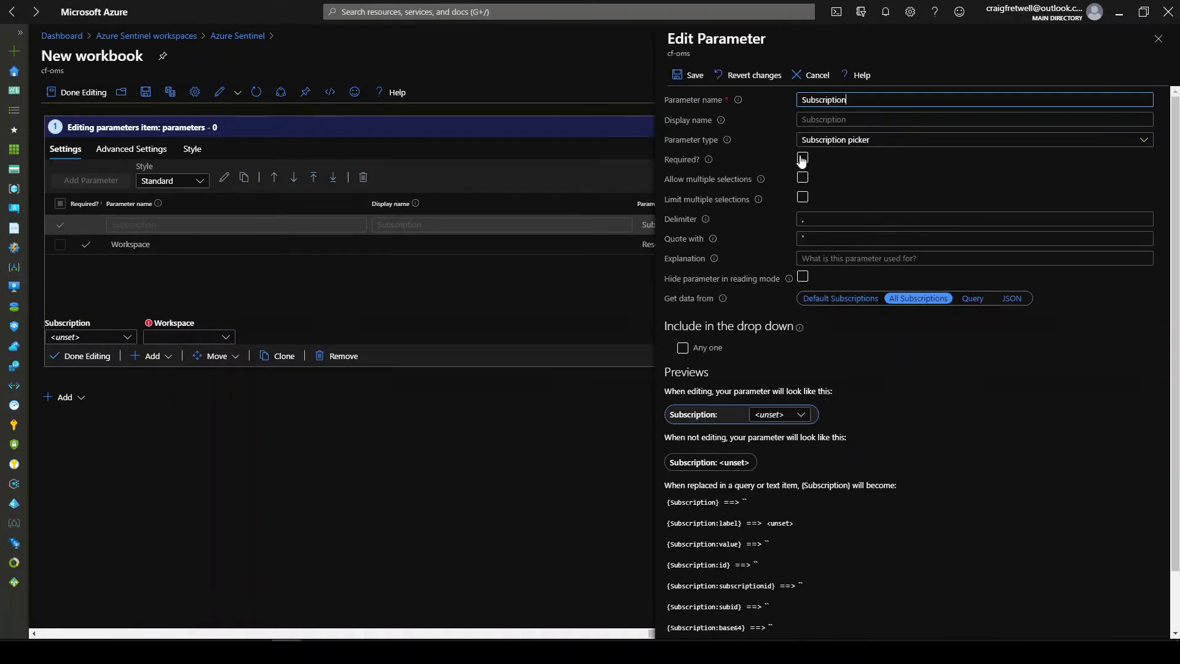
click(802, 159)
click(688, 76)
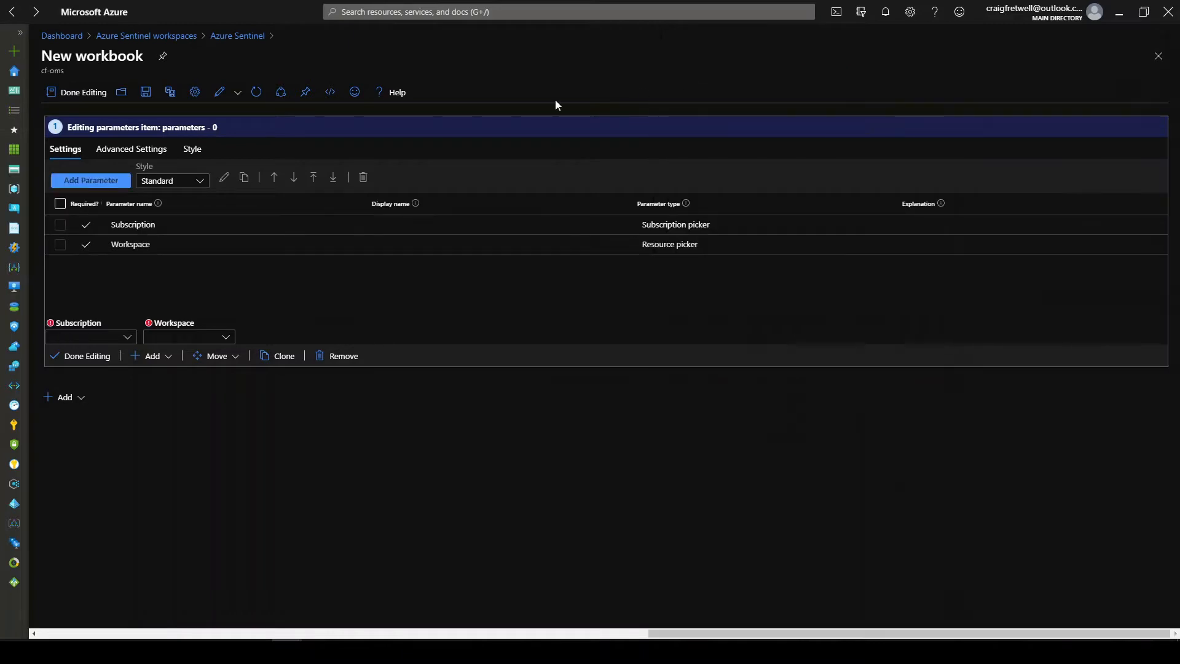
- Add and save a required parameter named TimeRange of type Time range picker, and finish editing the parameters item
click(128, 180)
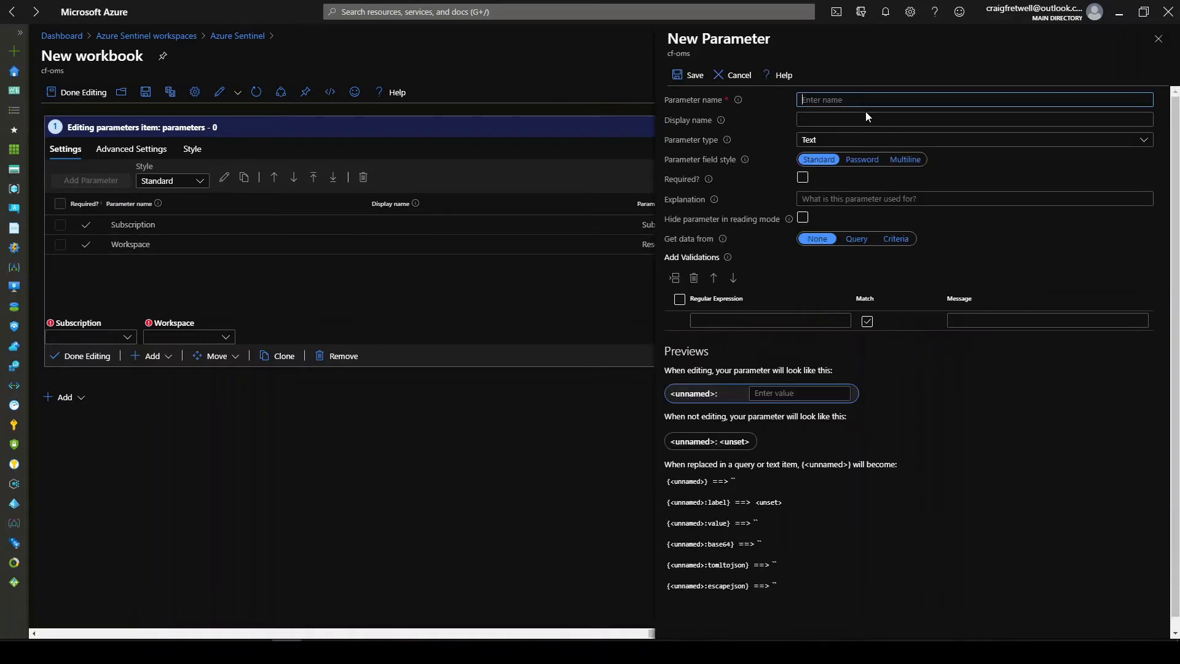
text(TimeGran)
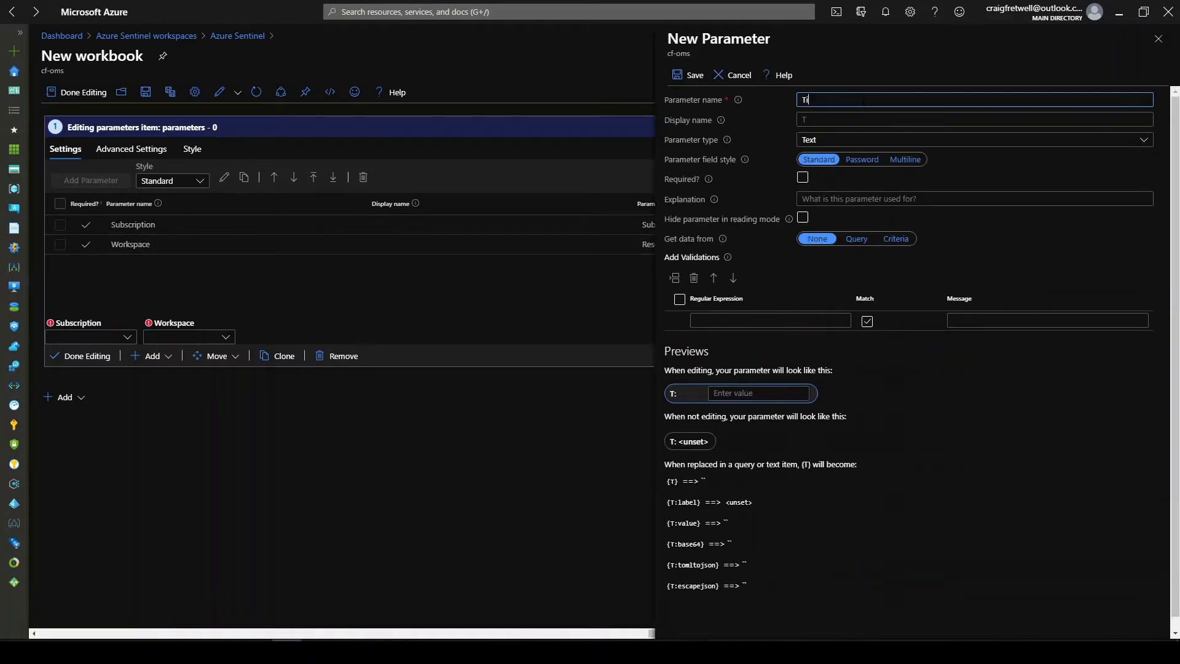
key(BackSpace)
key(BackSpace)
key(BackSpace)
key(BackSpace)
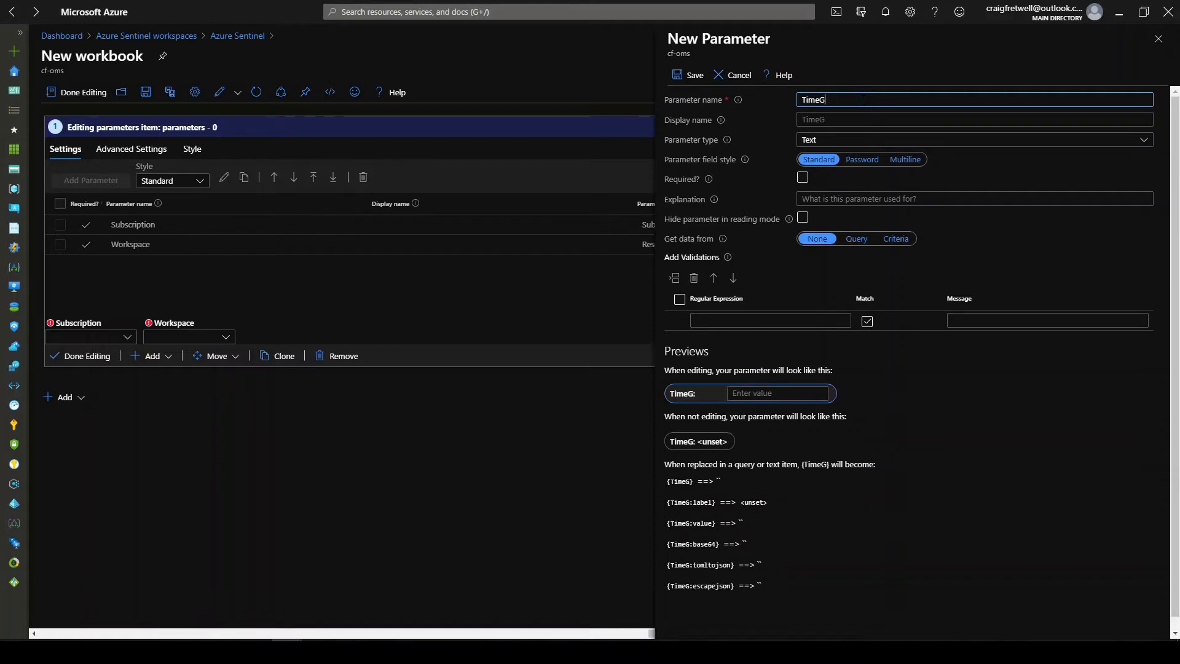
text(Range)
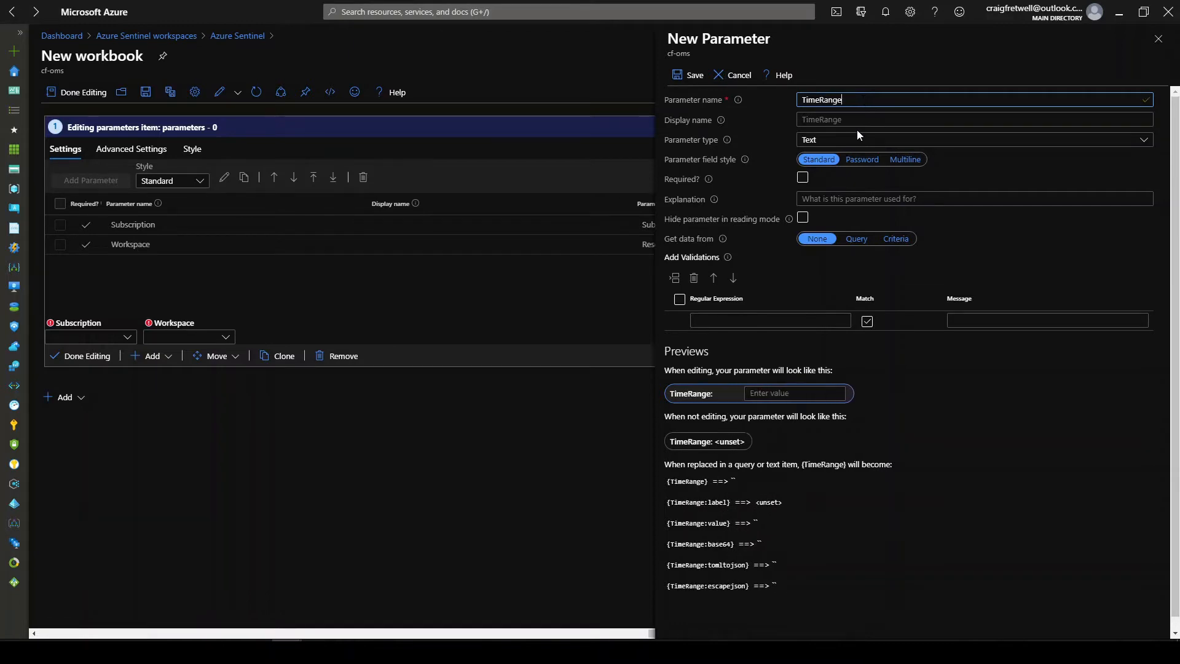
click(858, 139)
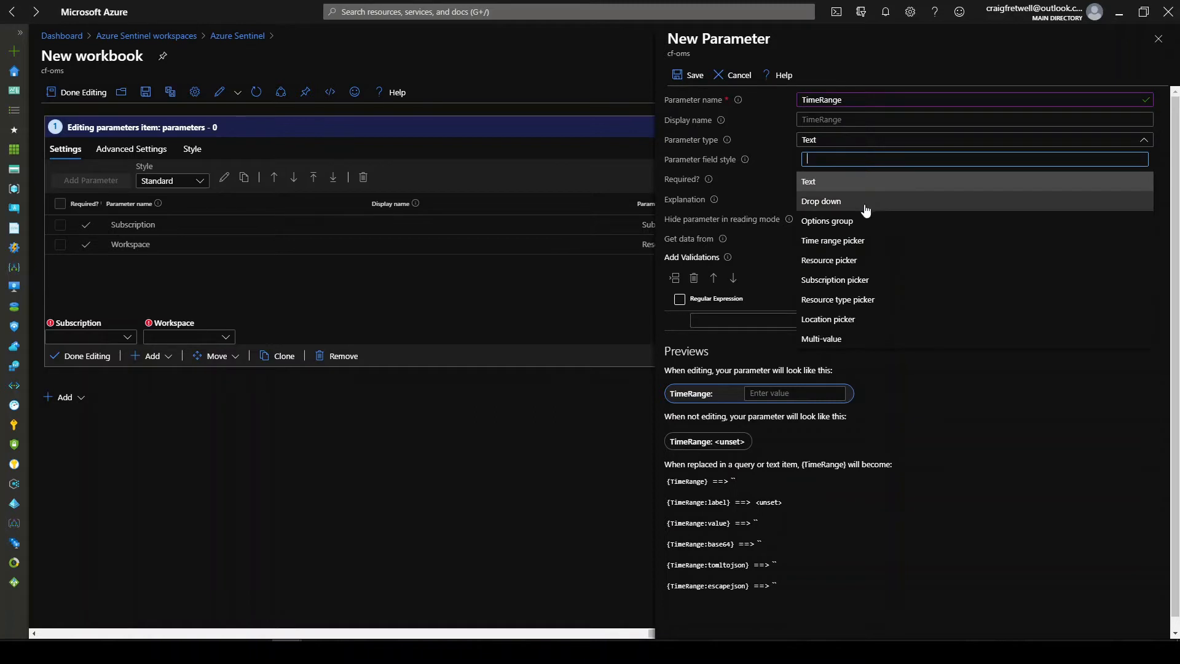
click(851, 240)
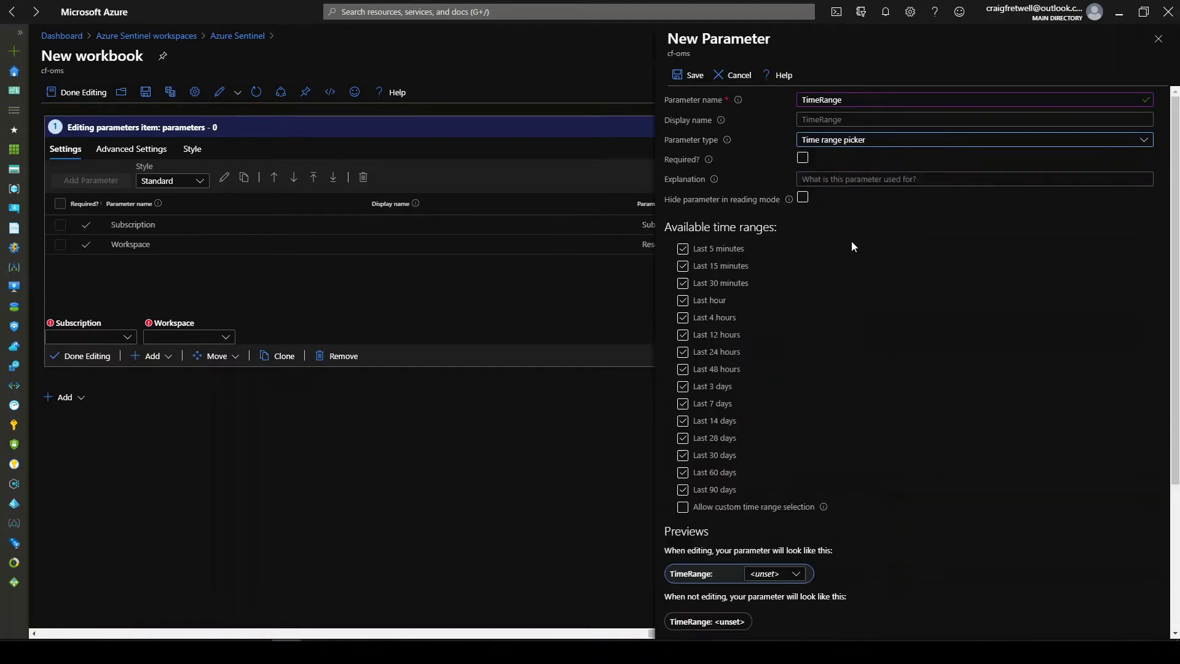
click(802, 160)
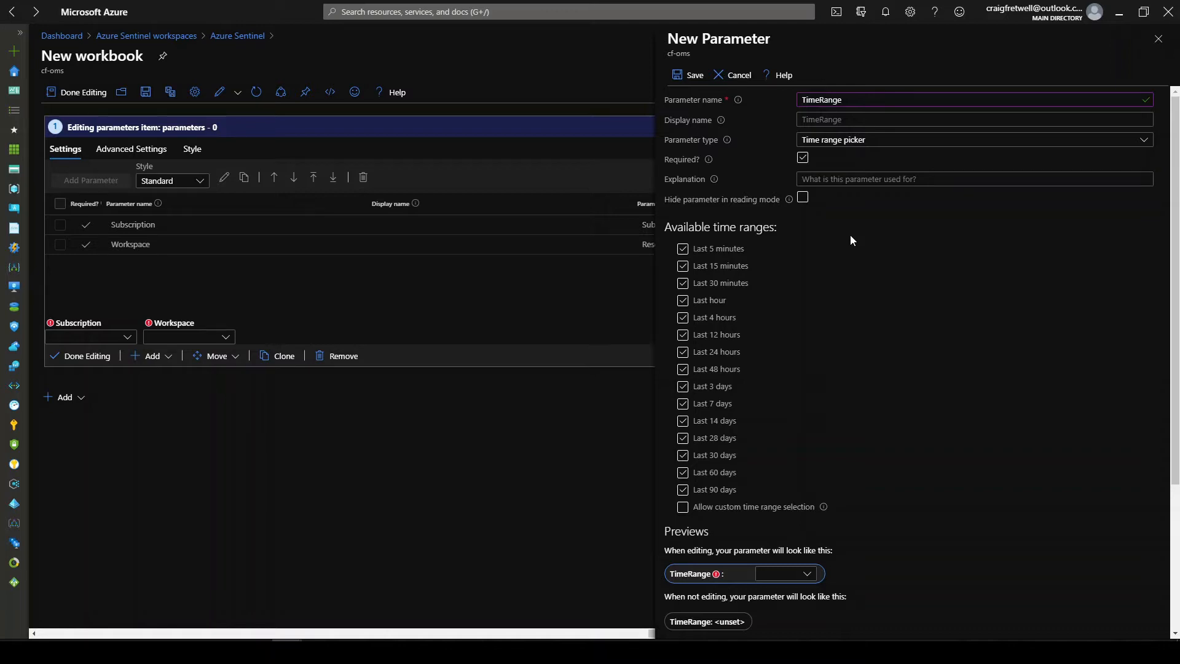
click(695, 76)
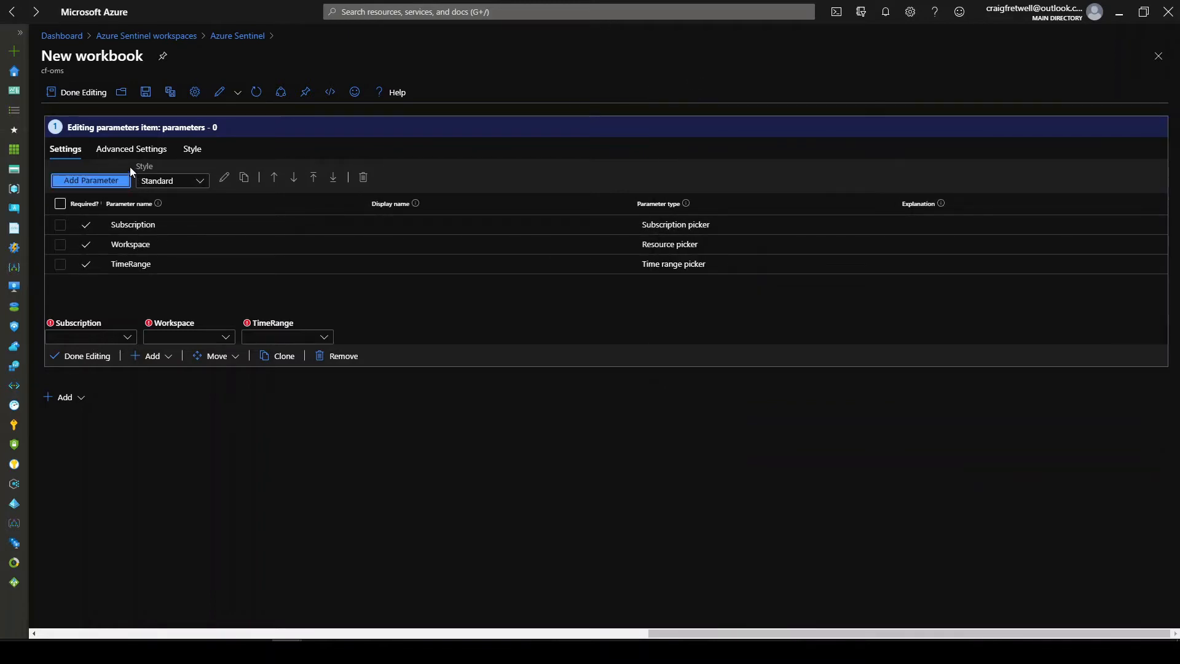
click(87, 358)
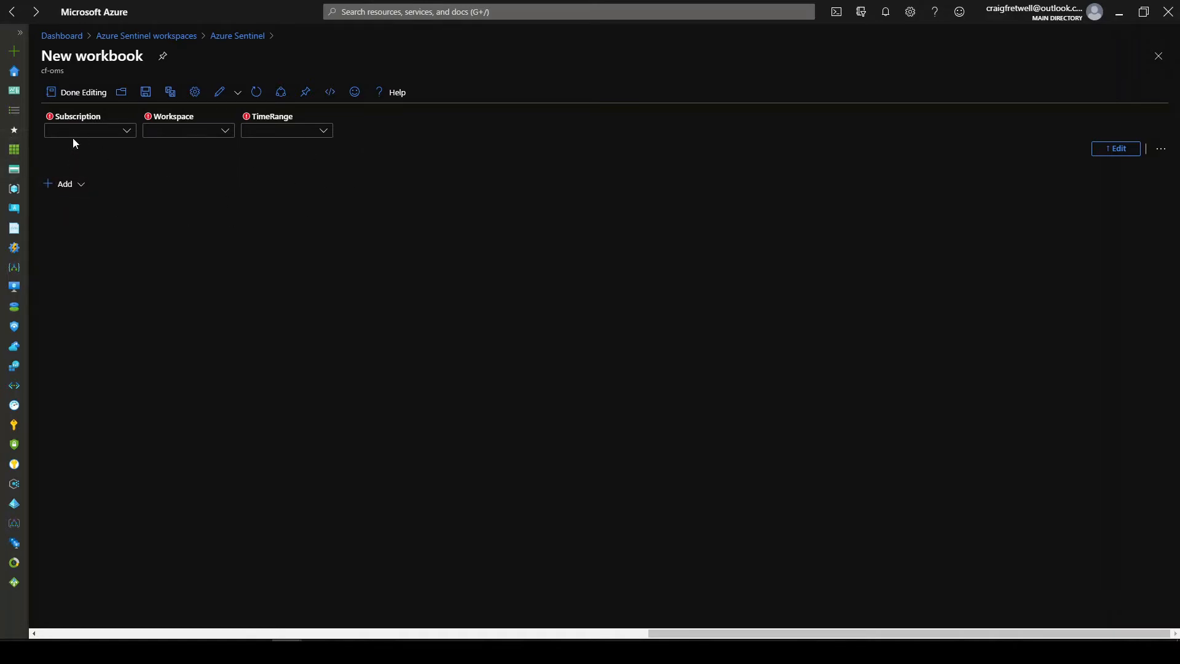
- Check the choices offered by the Subscription, Workspace and TimeRange parameters
click(126, 132)
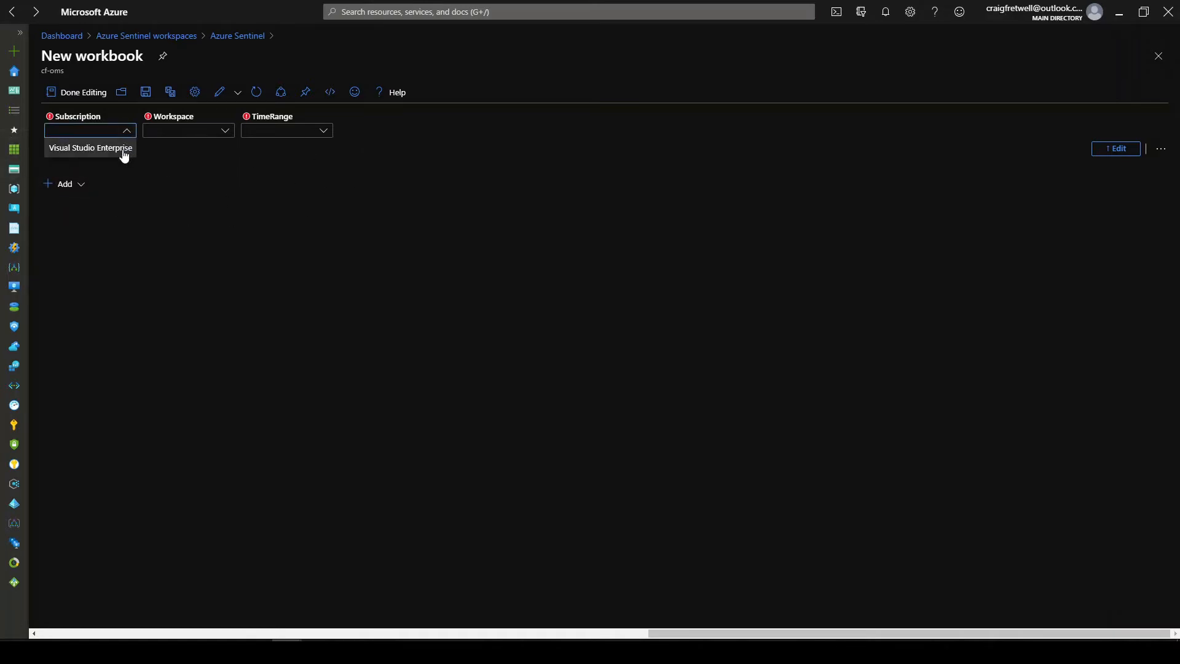
click(124, 155)
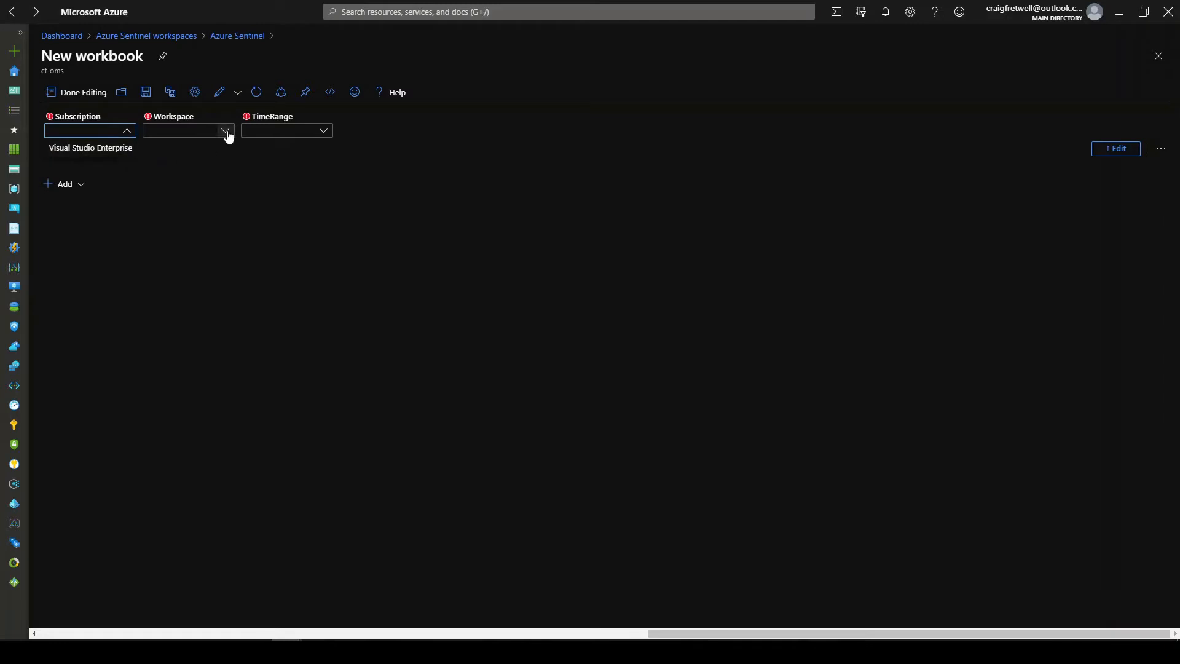
click(225, 131)
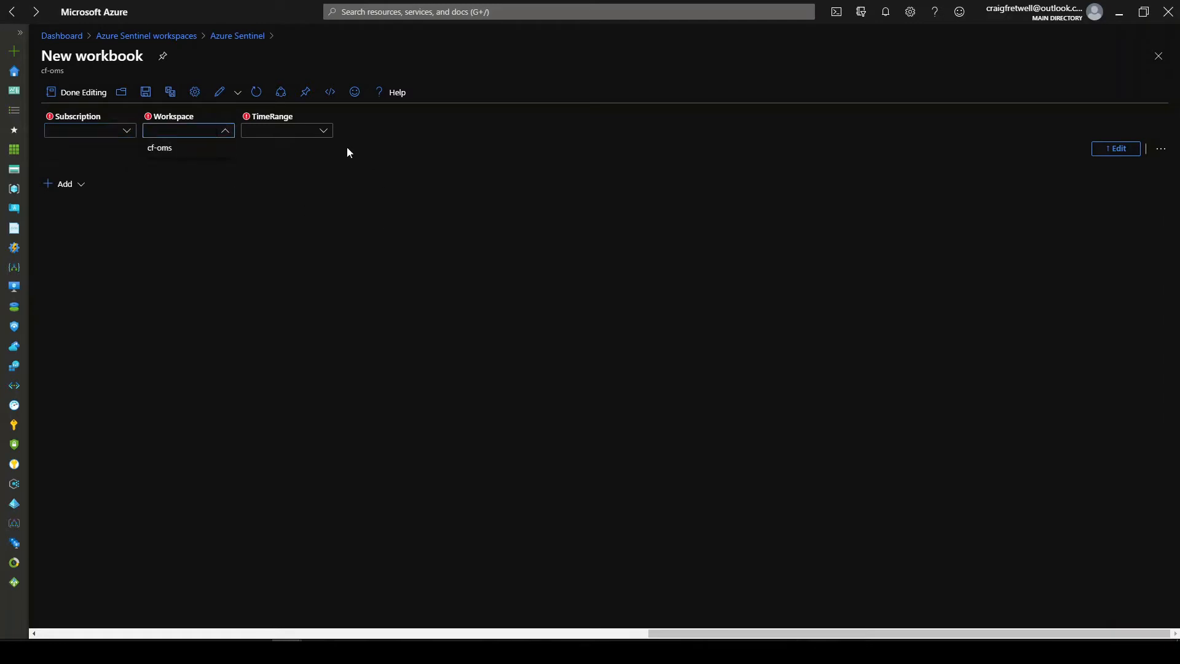
click(325, 130)
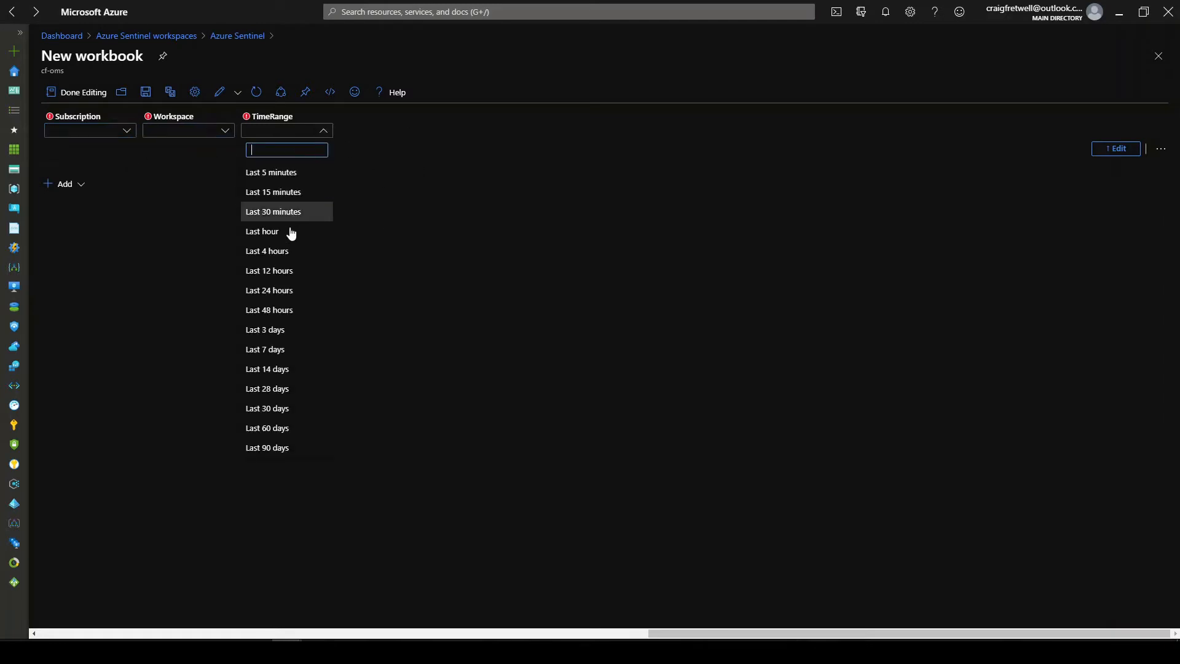
click(516, 144)
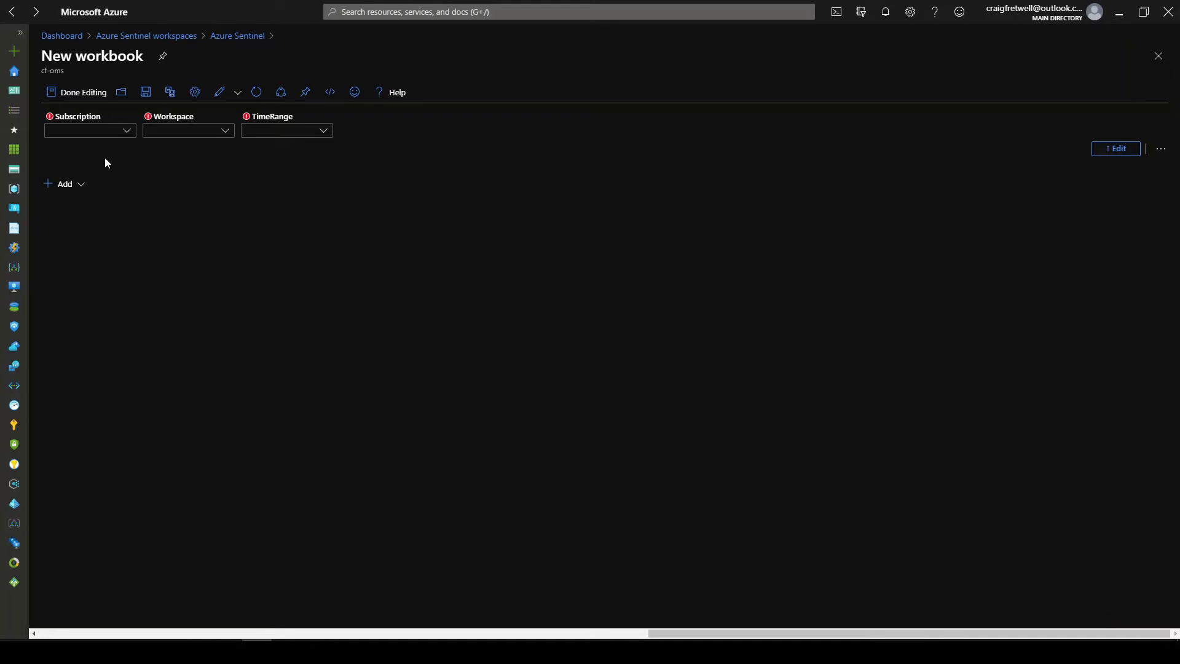
- Add a query item below the parameters and set its data source to Azure Resource Graph
click(89, 187)
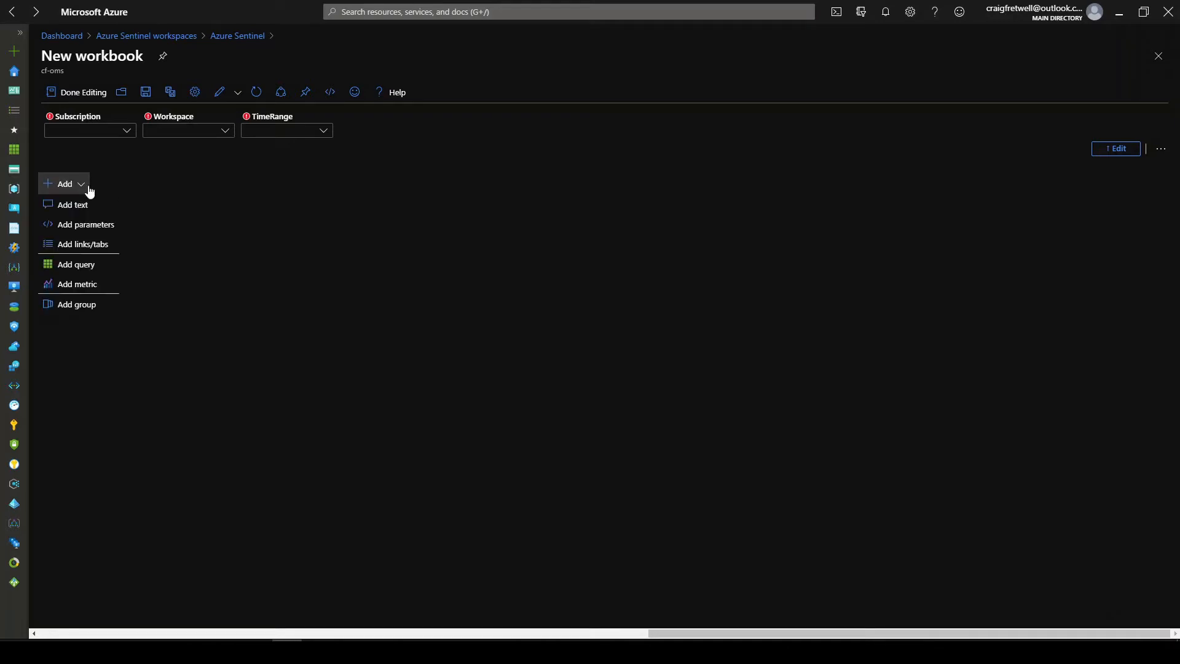
click(81, 268)
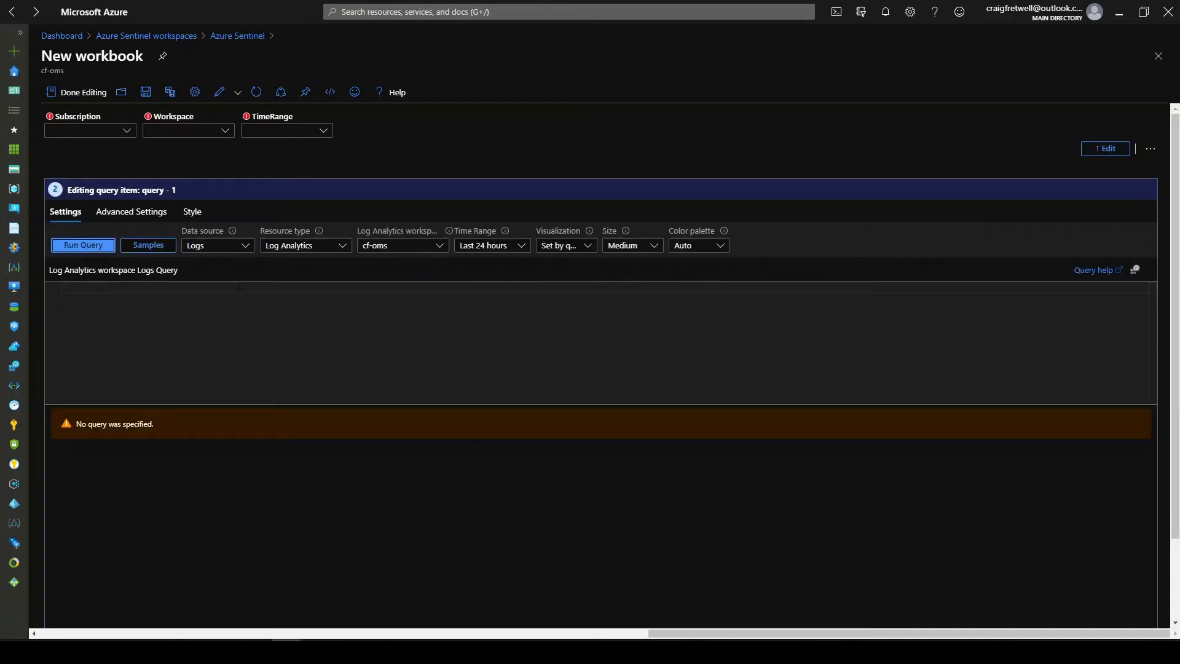
click(220, 246)
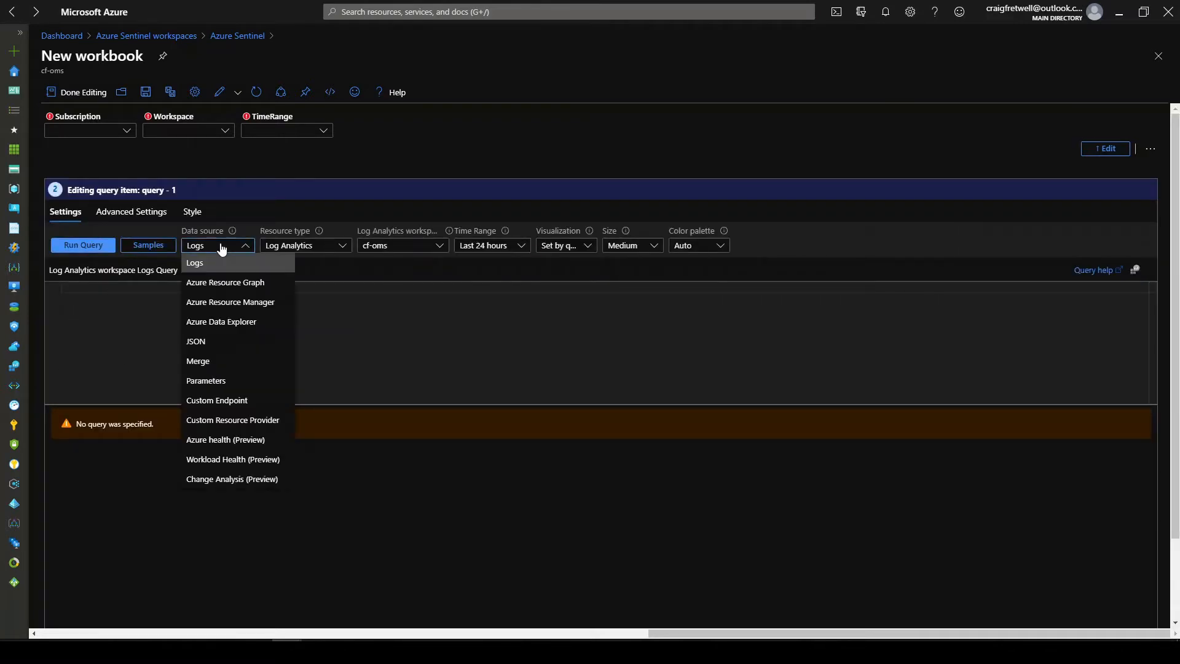
click(236, 281)
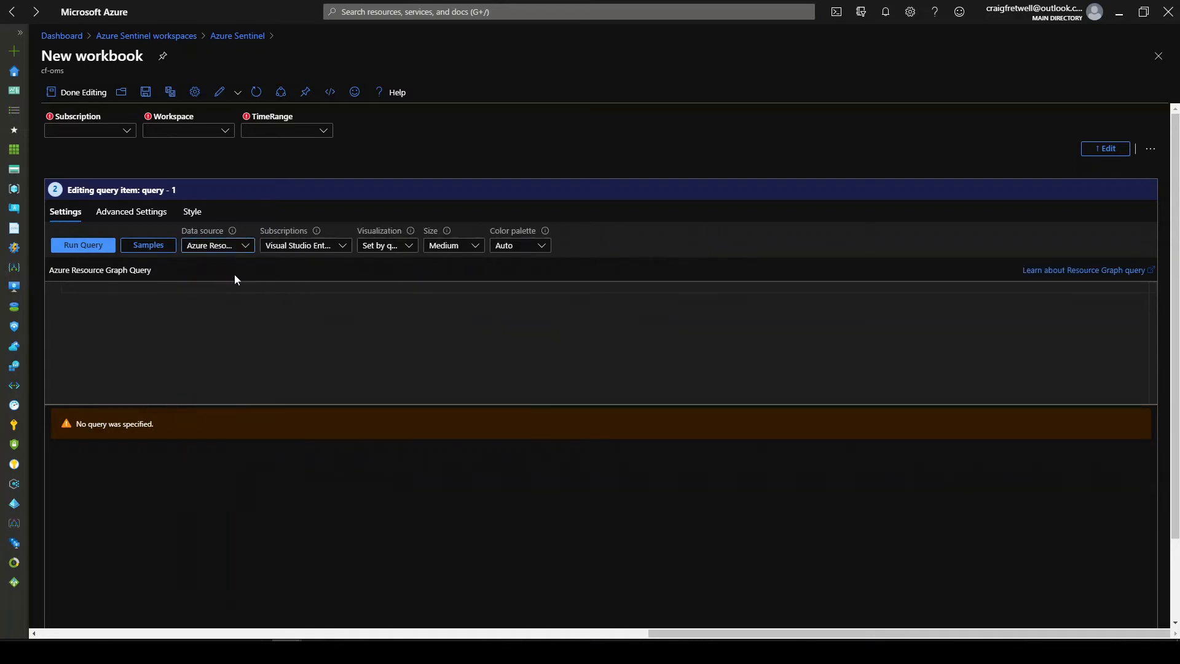
- Deselect Visual Studio Enterprise in the query's subscriptions and use the Subscription resource parameter instead
click(258, 325)
click(338, 247)
click(330, 426)
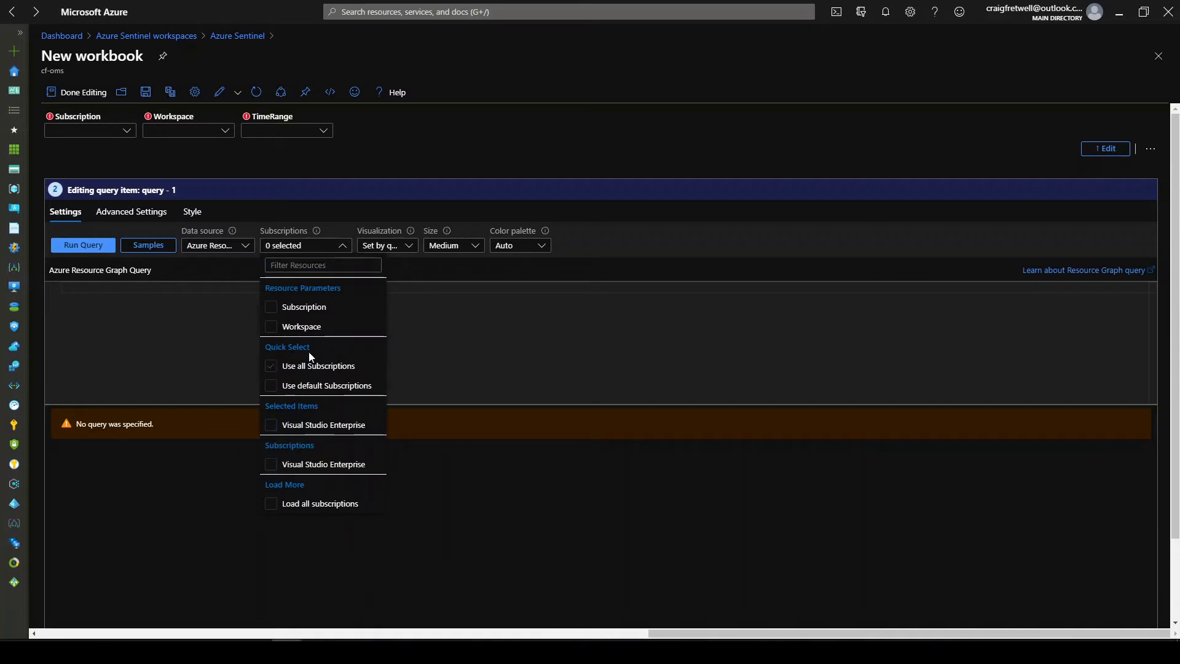
click(309, 309)
click(427, 318)
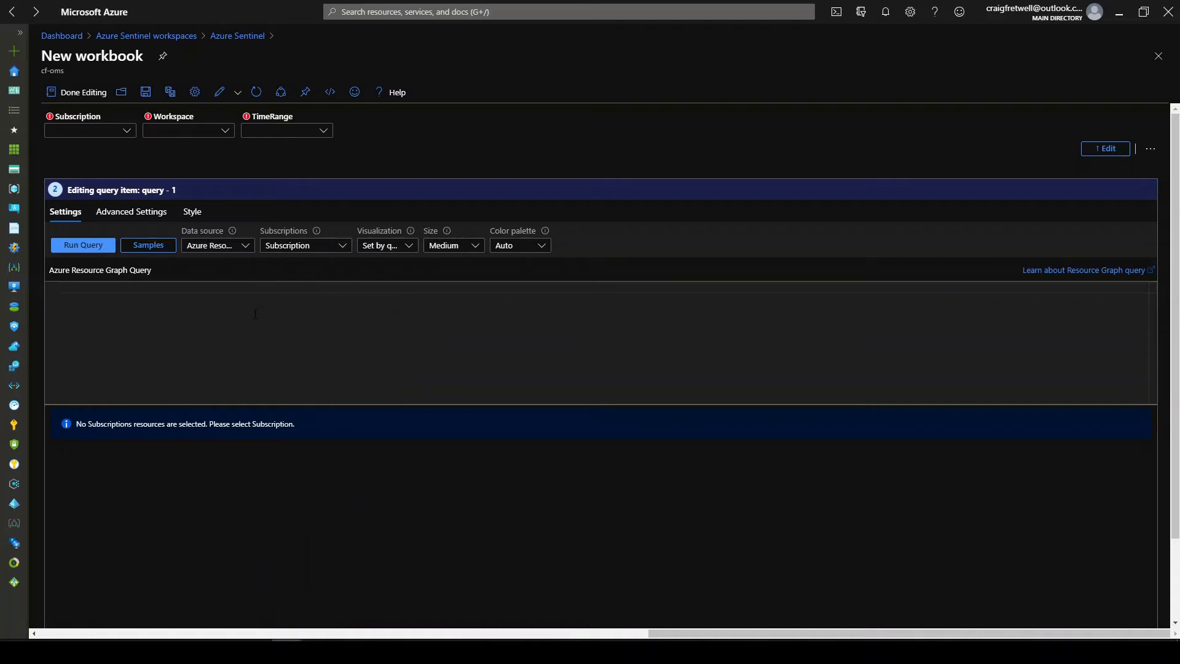
- Start the query with Resources and a second line reading | where type == "microsoft.network/networksecuritygroups"
text(Resources)
key(Return)
text(| where )
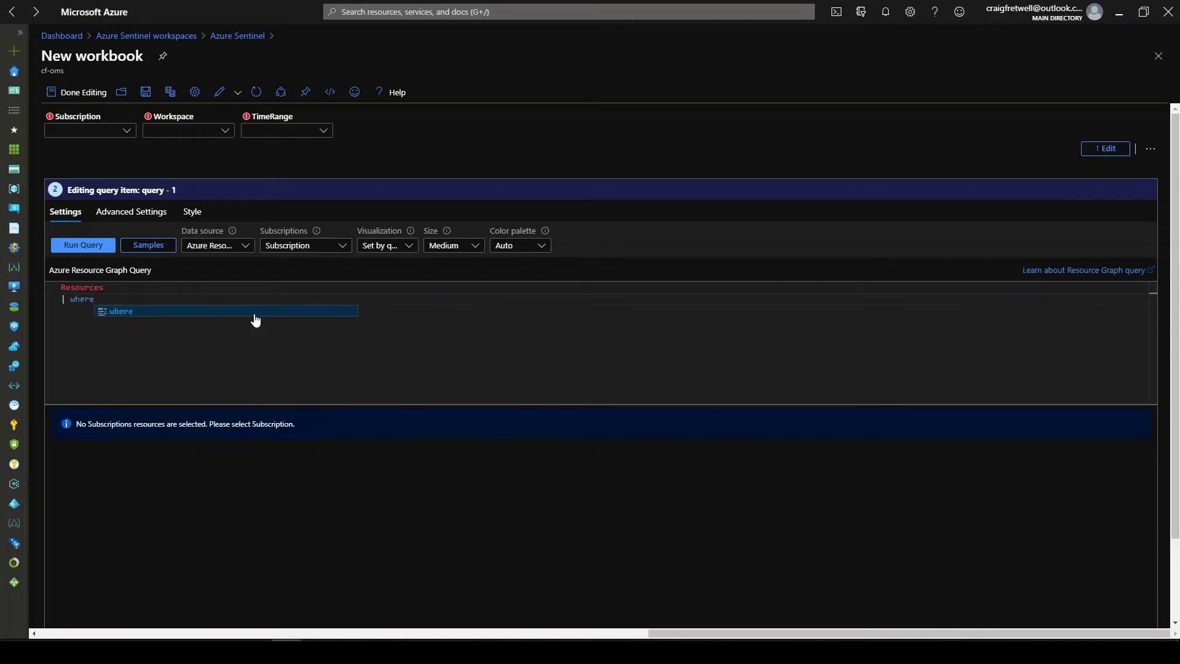
text(type == ")
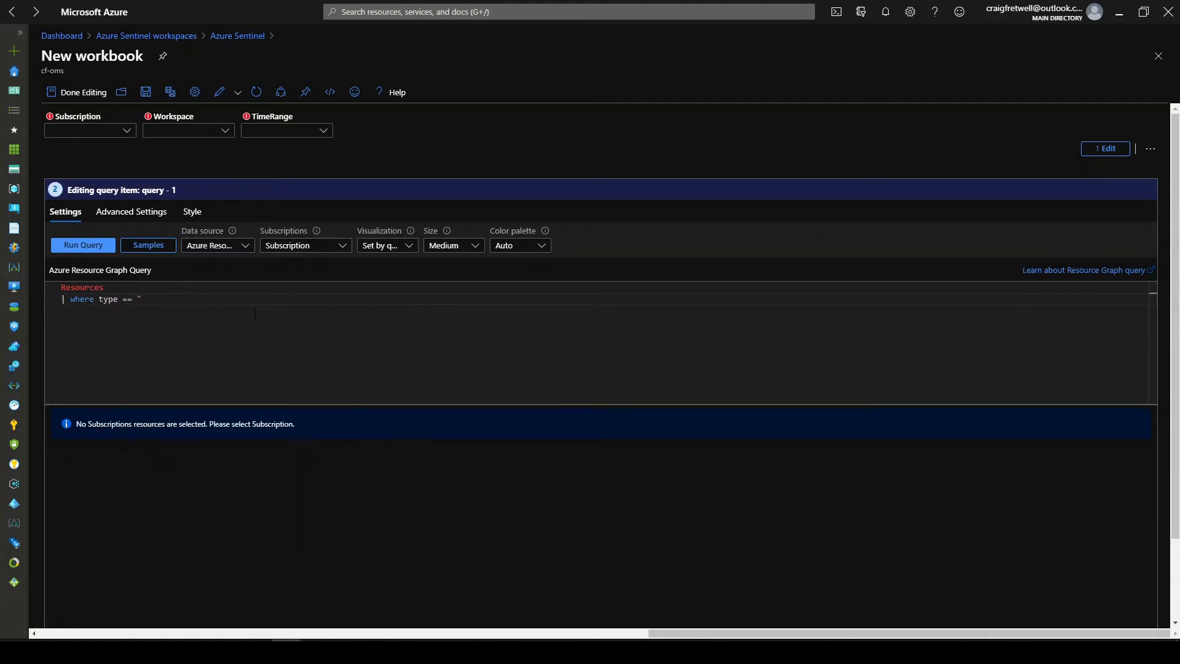
text(microsoft.network/networksecuritygroups")
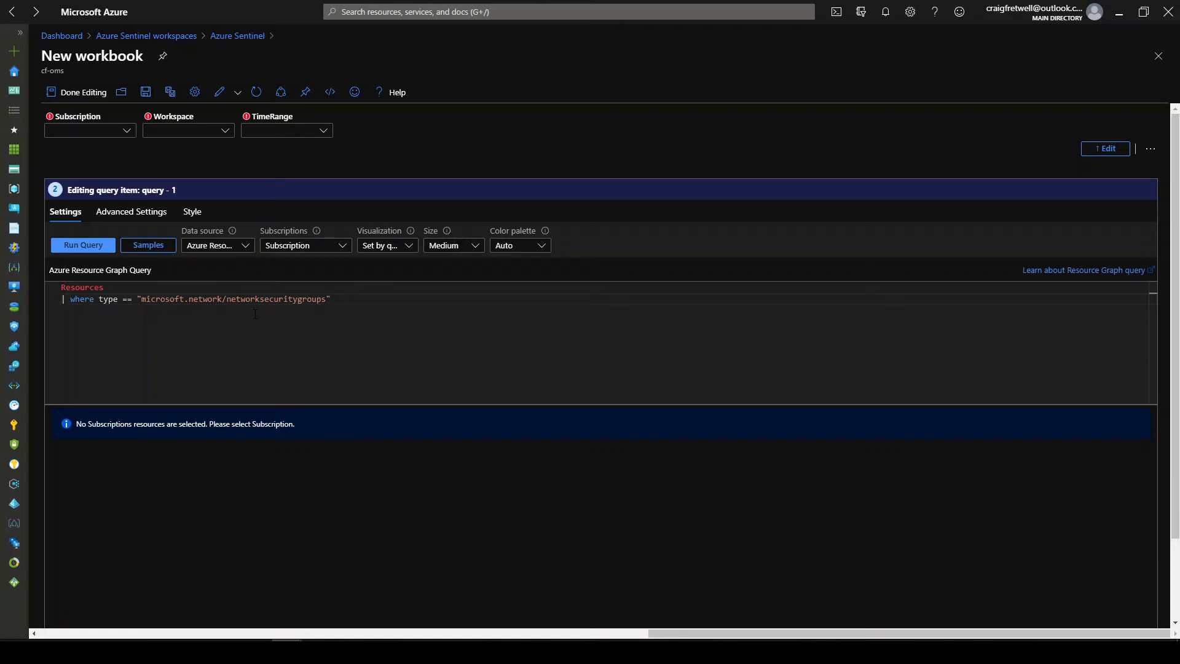
- Add a third query line reading | project NSGNAME = id, location, resourceGroup, subscriptionId
key(Return)
text(|)
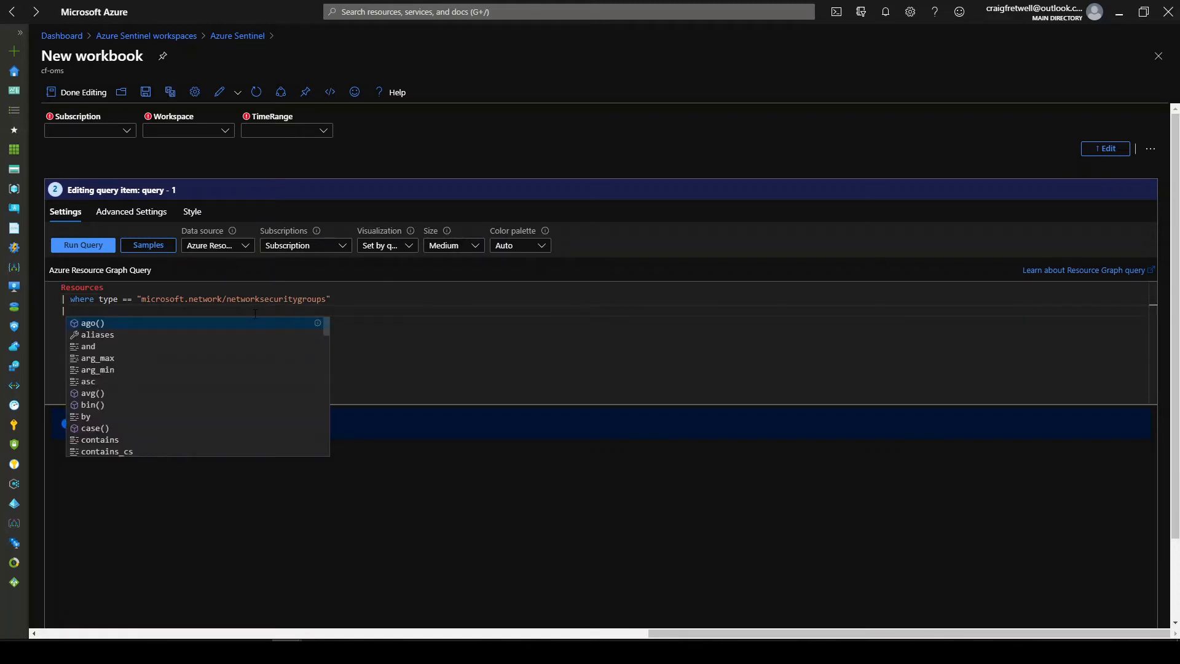
text( rpo)
key(BackSpace)
key(BackSpace)
key(BackSpace)
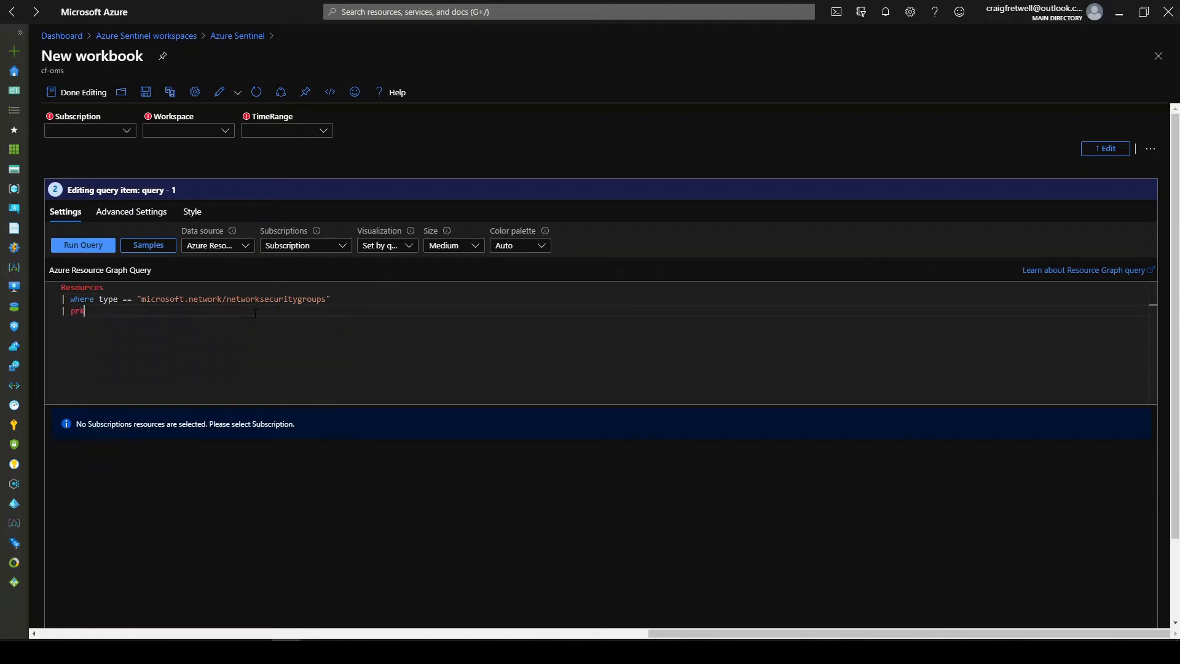
text(project)
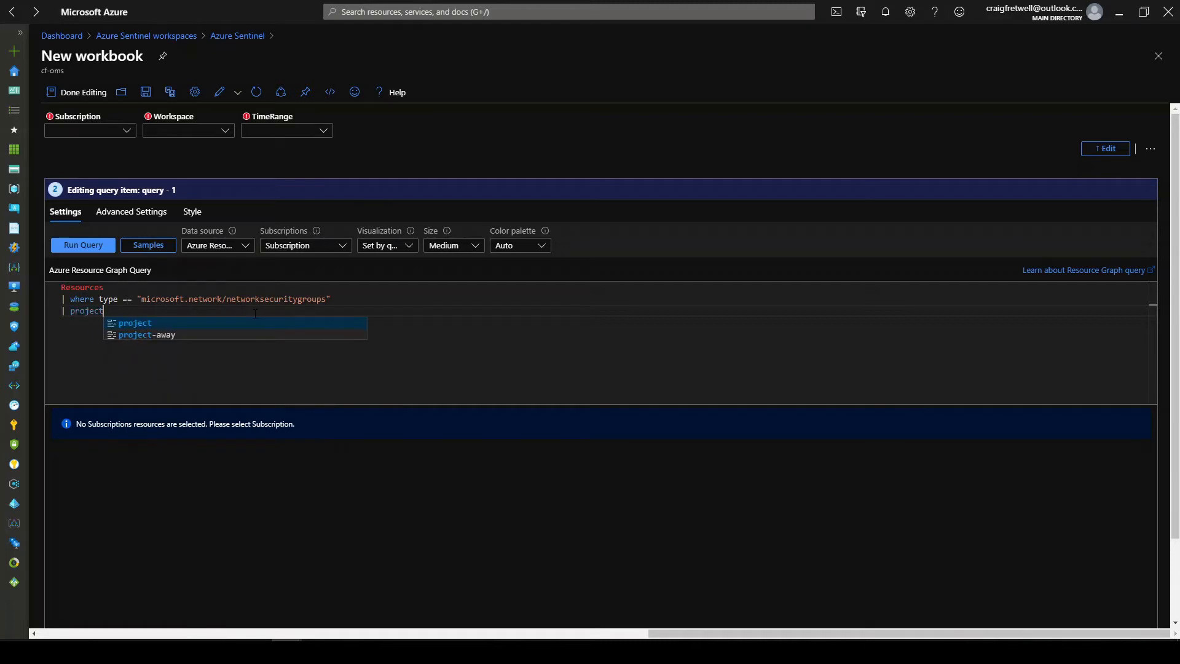
text( NSGN)
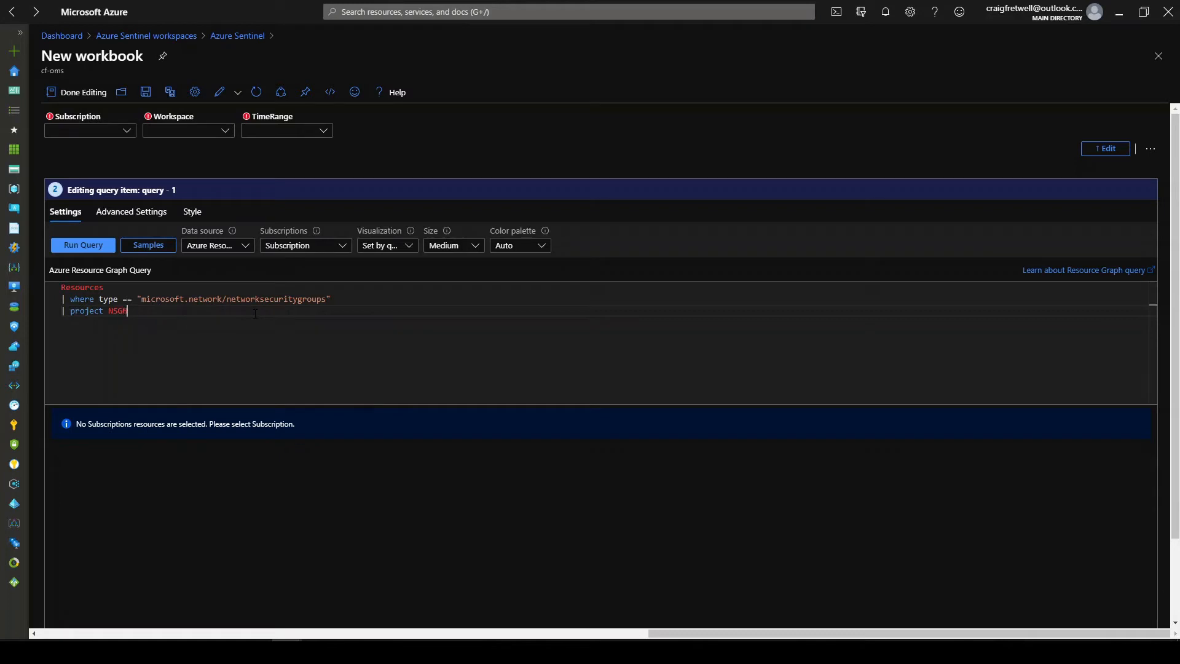
text(AME = i)
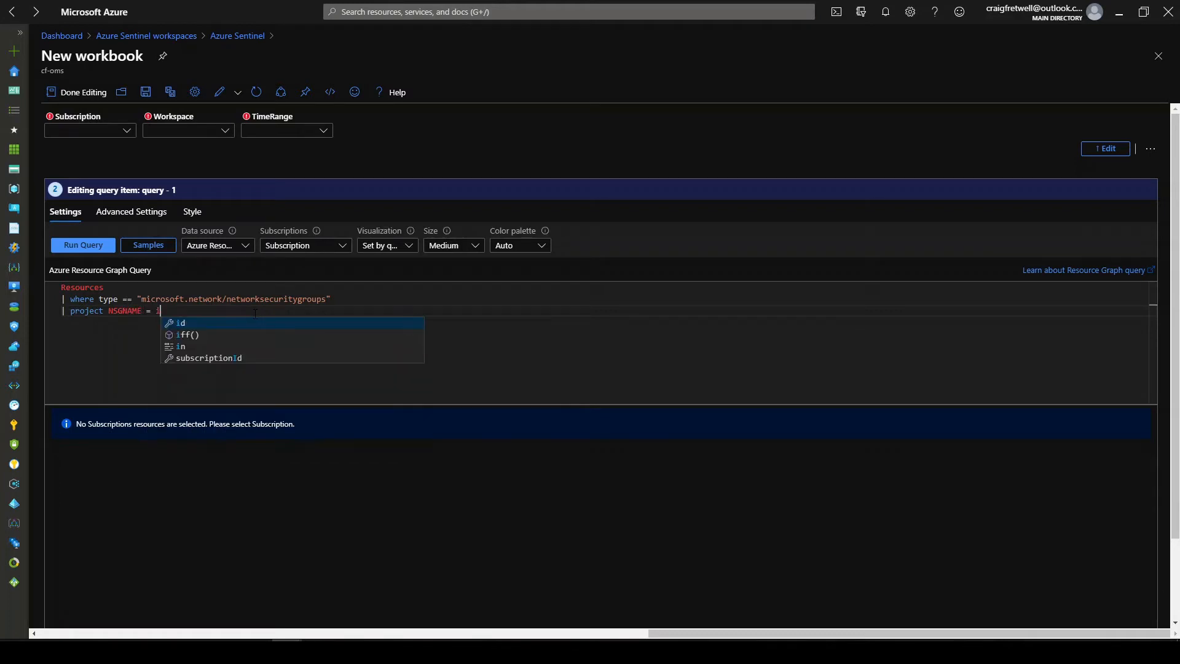
text(d, )
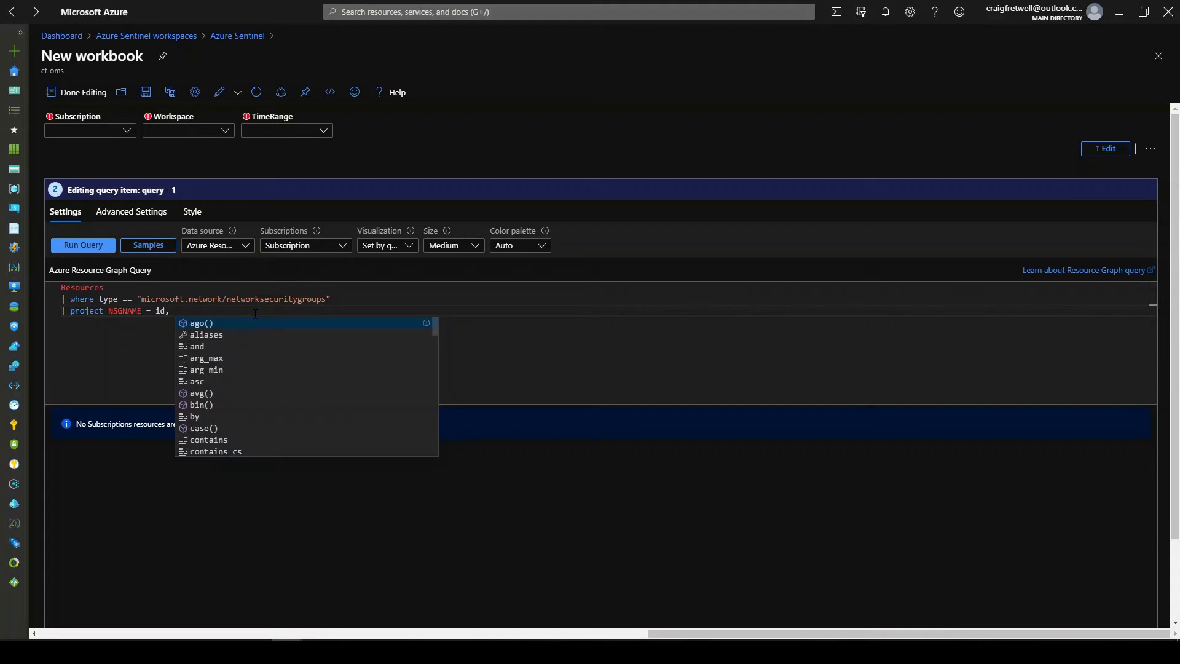
text(loca)
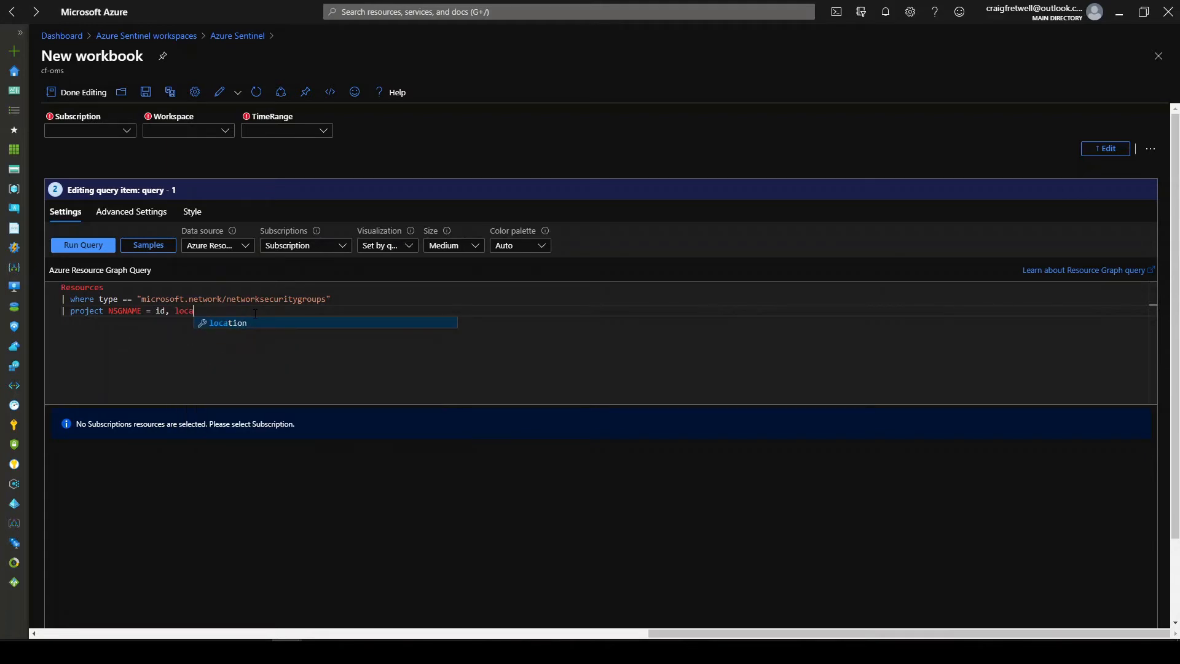
text(tion, res)
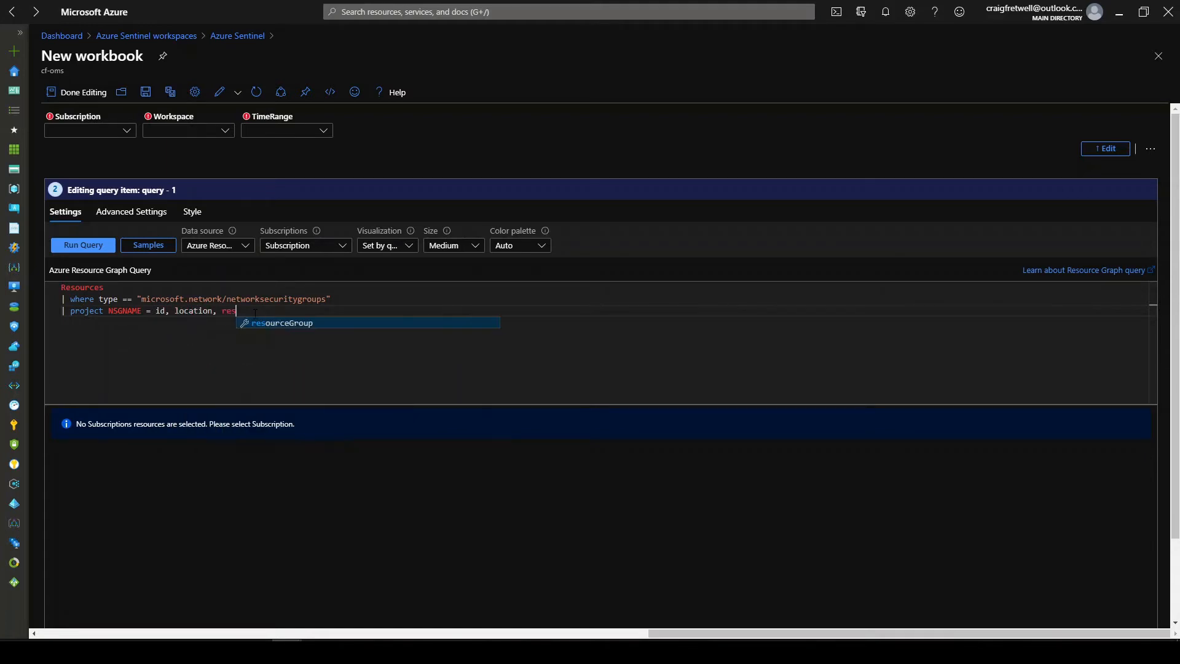
text(ourceGroup, subscriptionId)
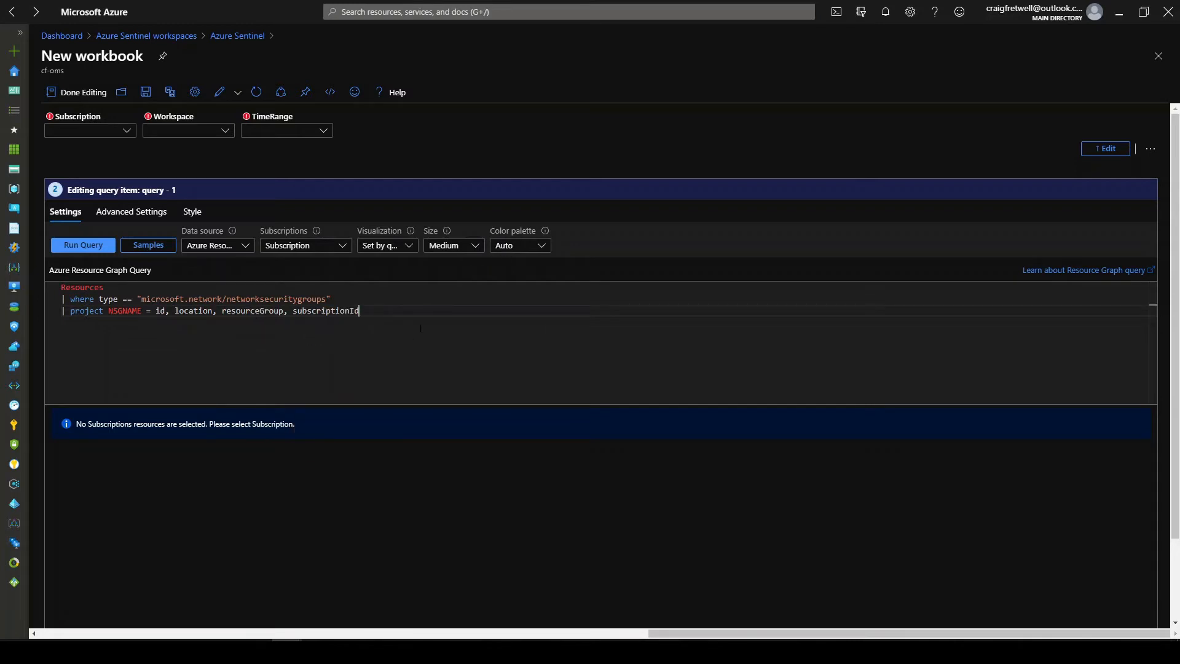
- Set the workbook's Subscription parameter to Visual Studio Enterprise so the query has a subscription to run against
key(ctrl+a)
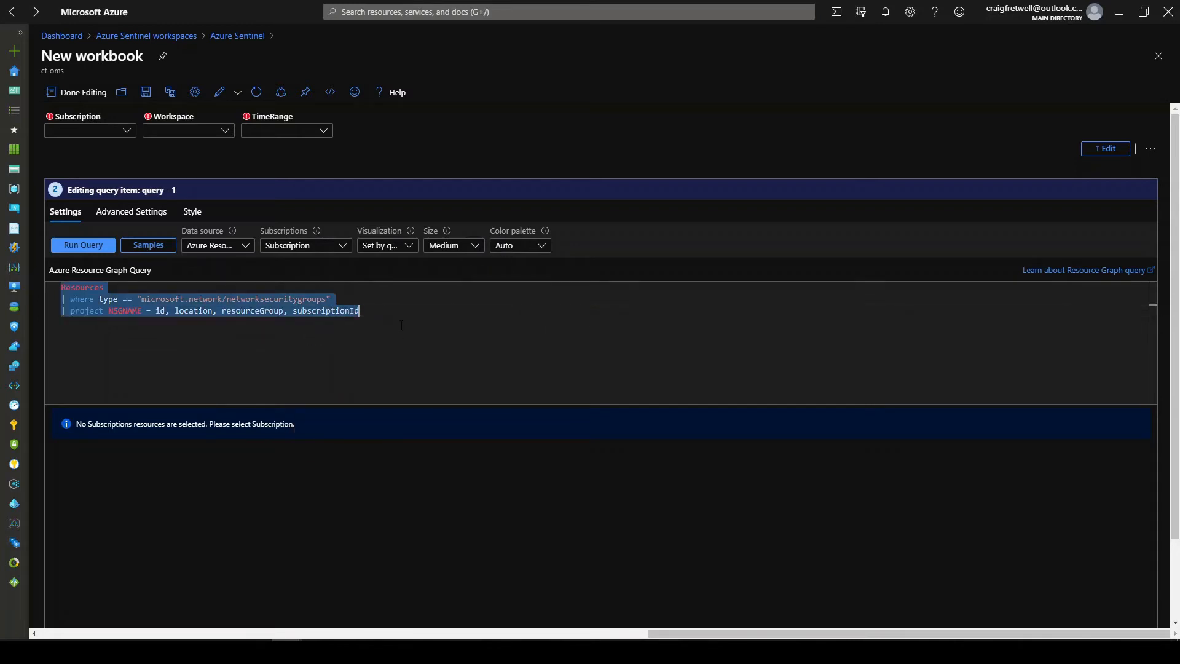
click(125, 131)
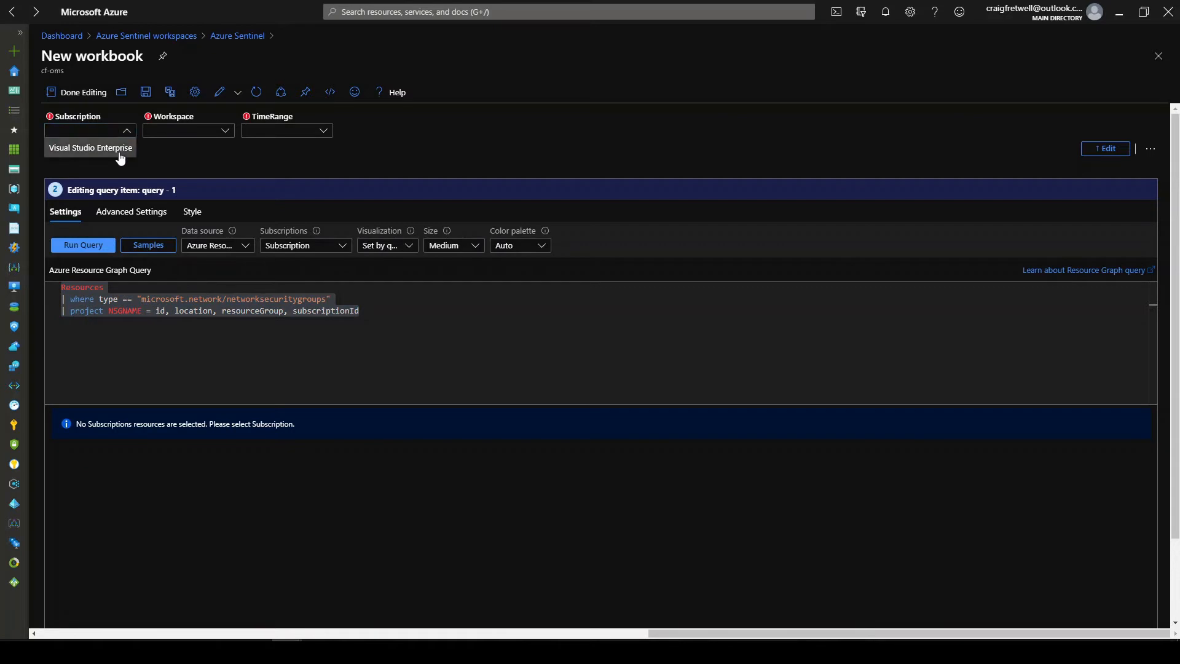
click(119, 151)
click(479, 315)
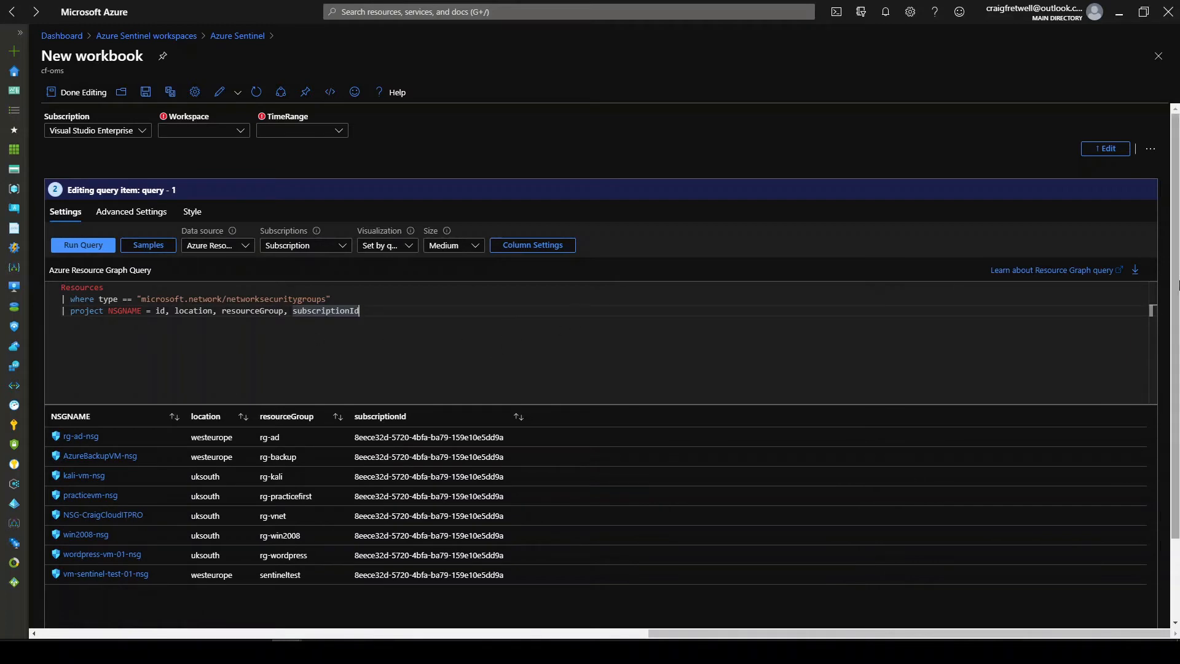
- Finish editing the network security group query and set the Workspace parameter to cf-oms and TimeRange to Last 5 minutes
scroll(93, 604, down, 2)
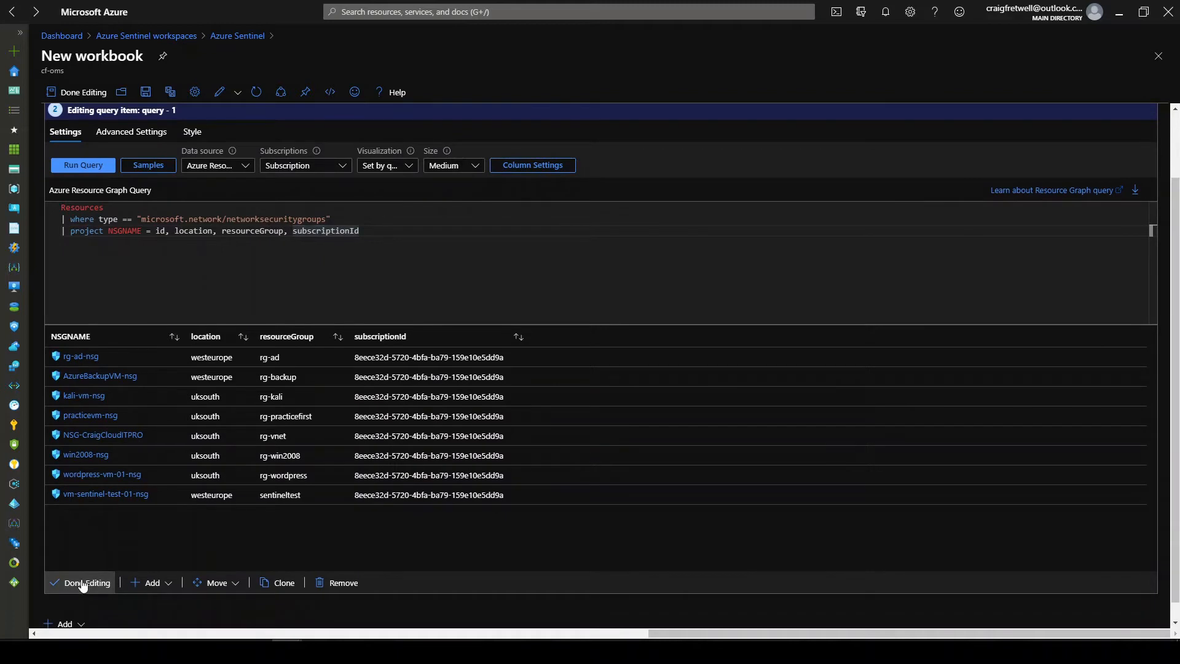
click(83, 583)
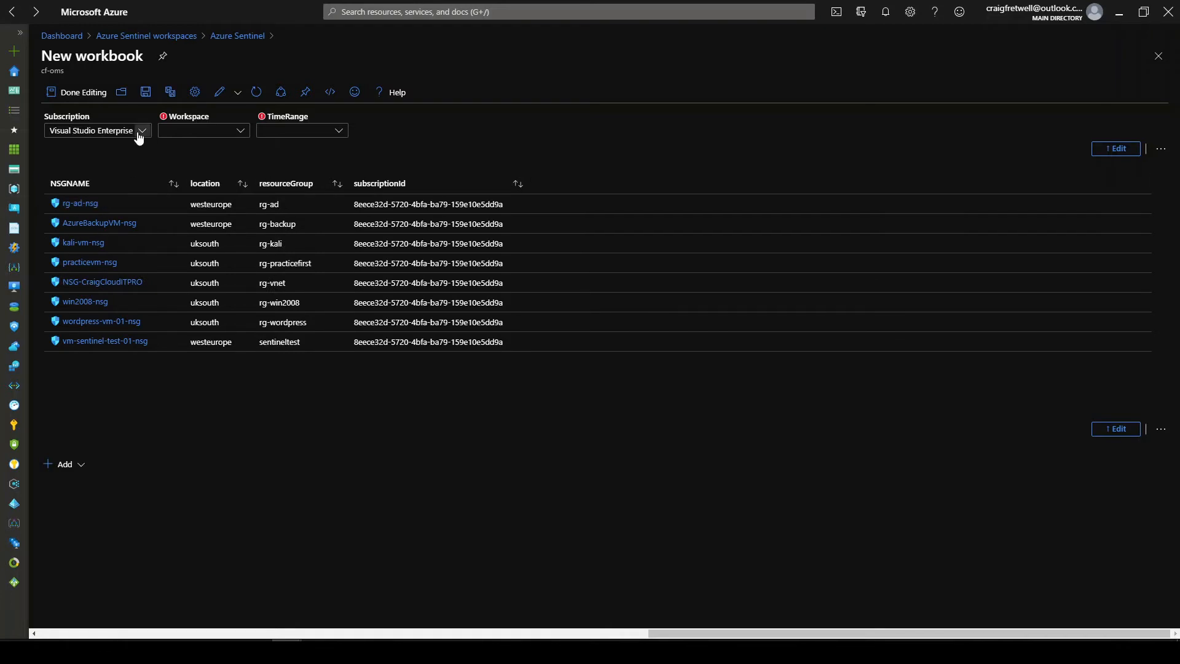
click(190, 137)
click(205, 148)
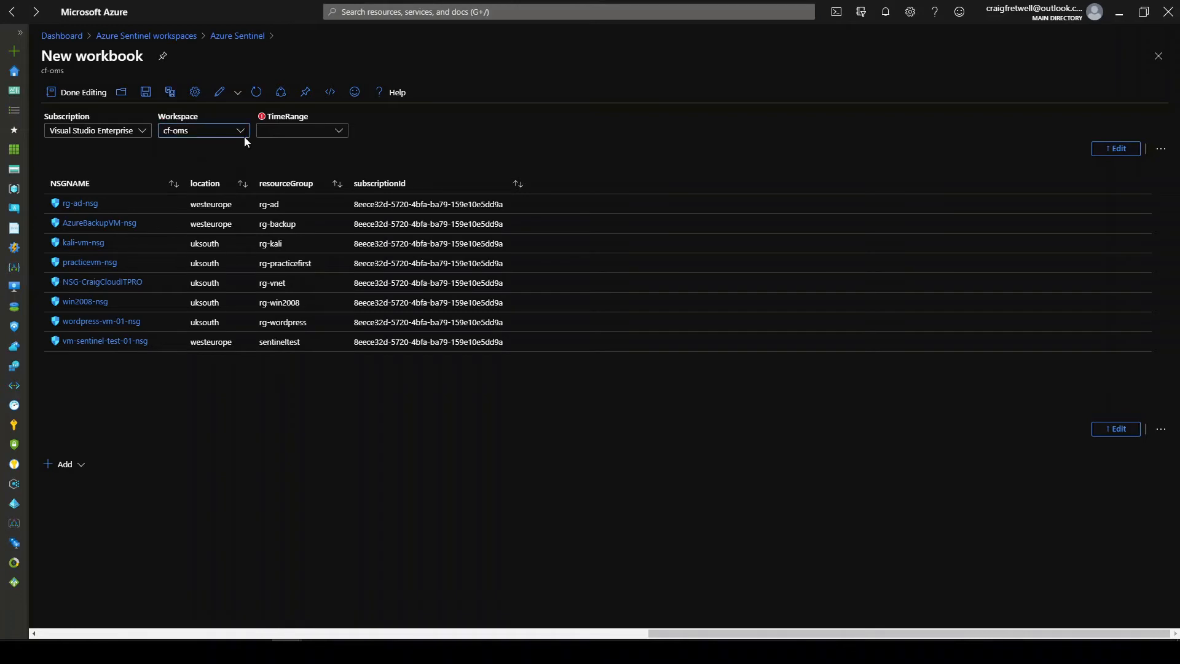
click(298, 131)
click(306, 172)
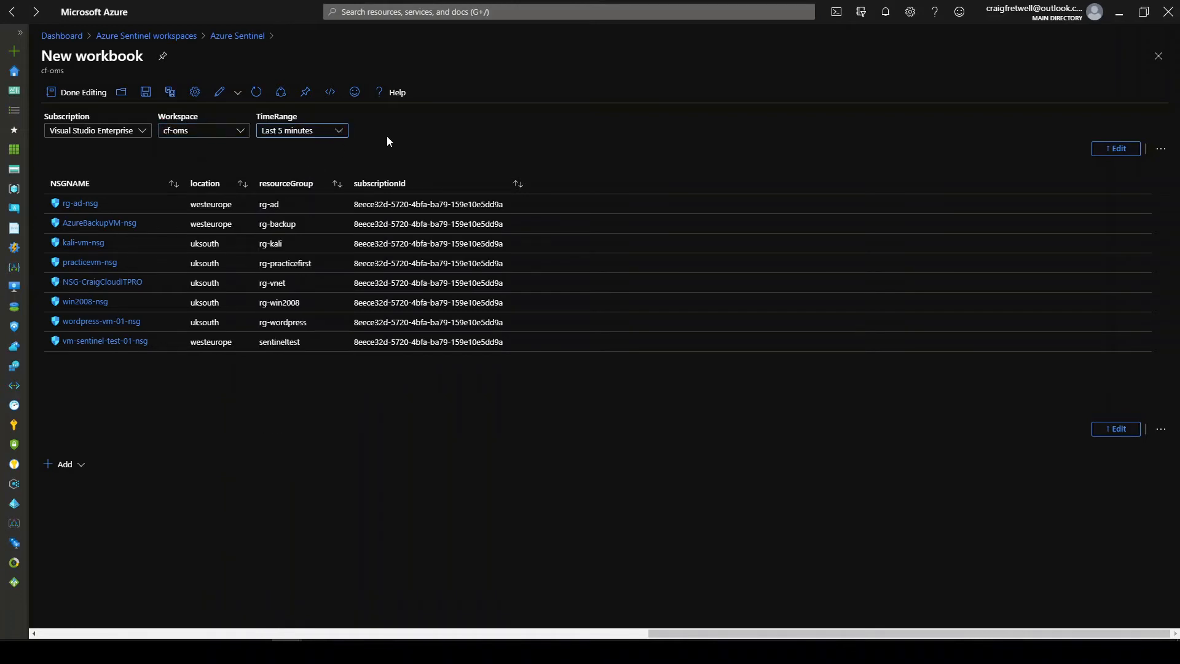
- Add a new Logs query item below the network security group list and start its query with AzureActivity
click(73, 465)
click(101, 544)
scroll(470, 373, down, 3)
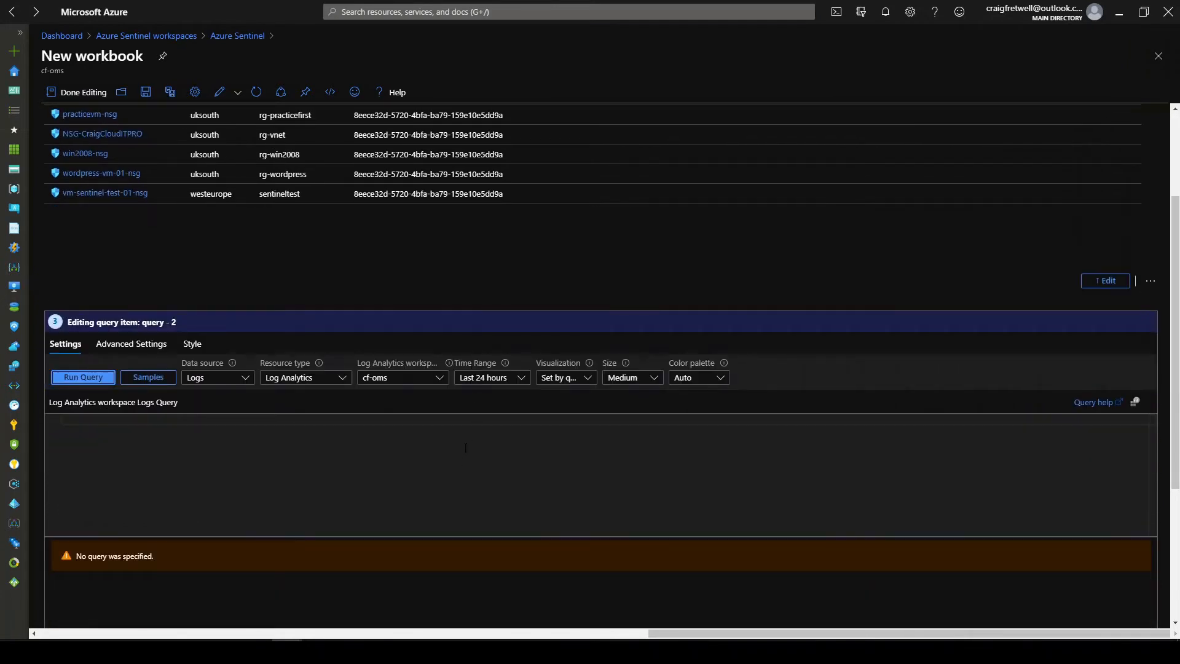
click(428, 465)
text(Azurea)
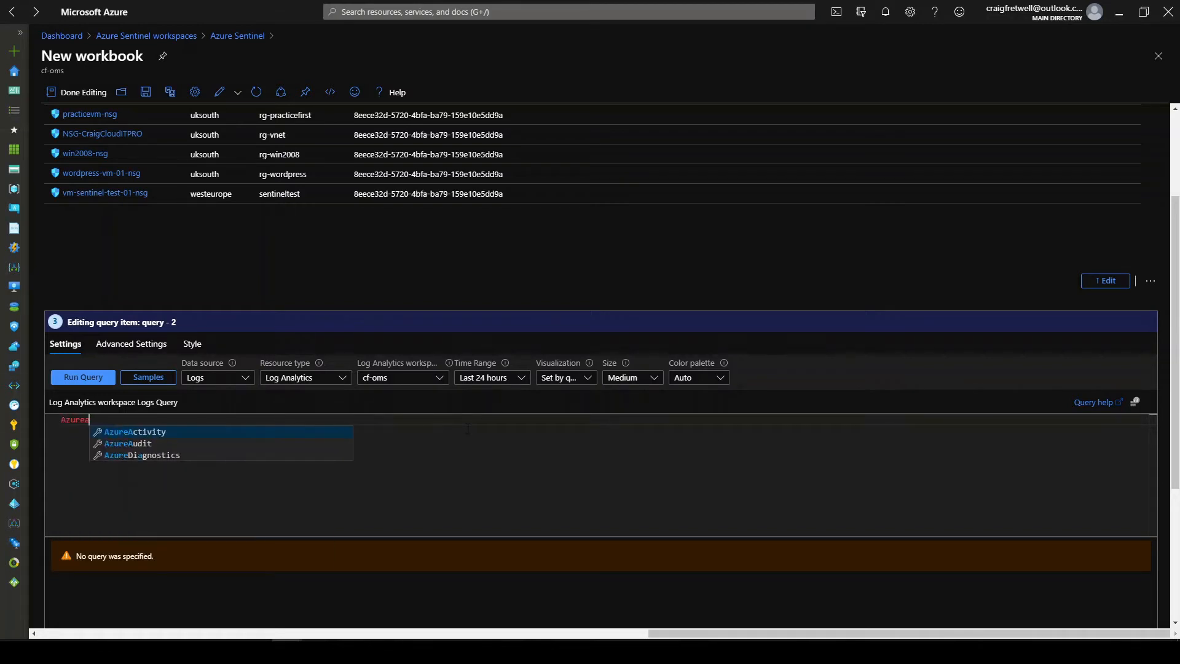
key(Tab)
- Add a second query line reading | where Category == "Administrative"
text(|)
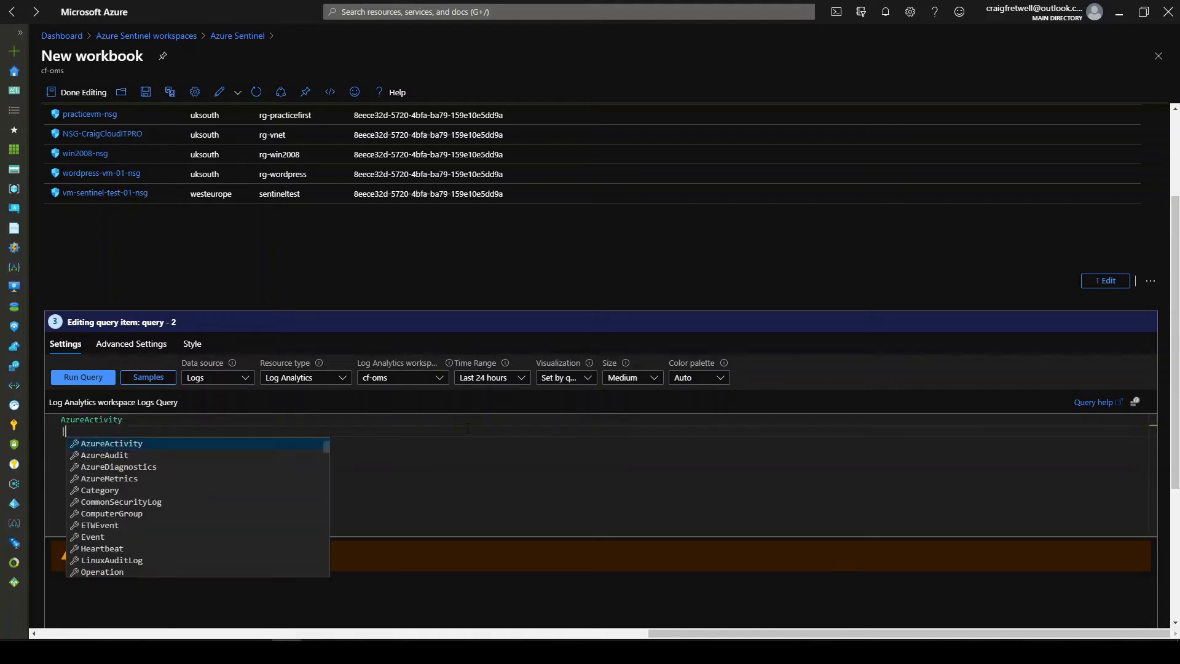
text( where cat)
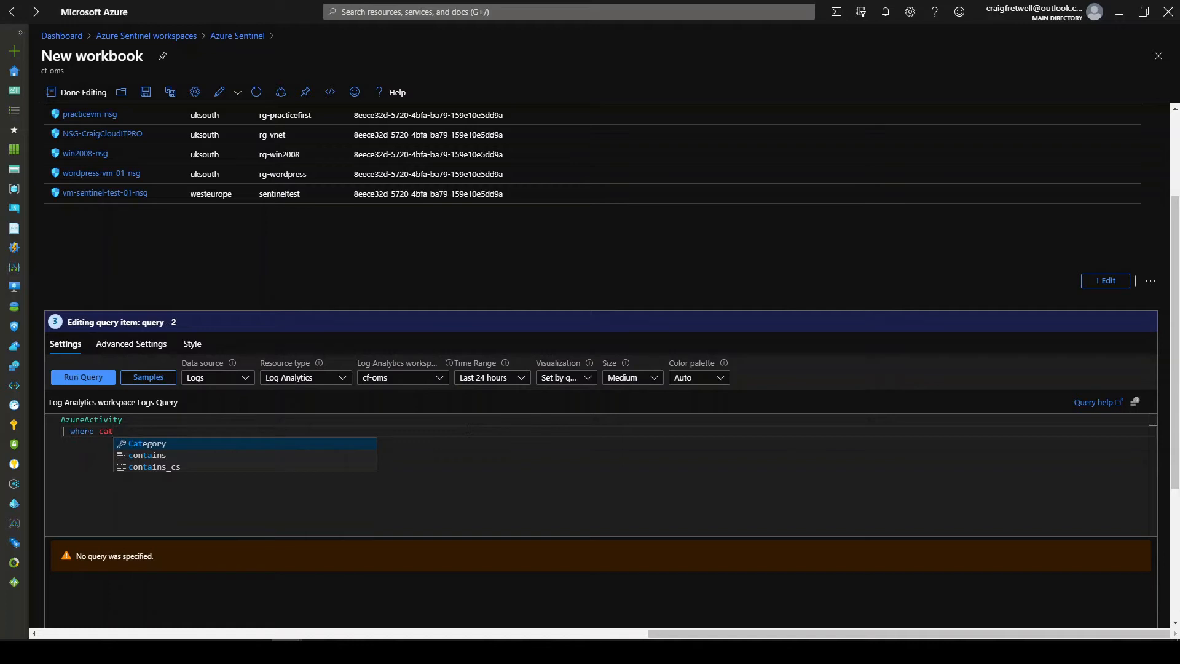
key(Tab)
text(==)
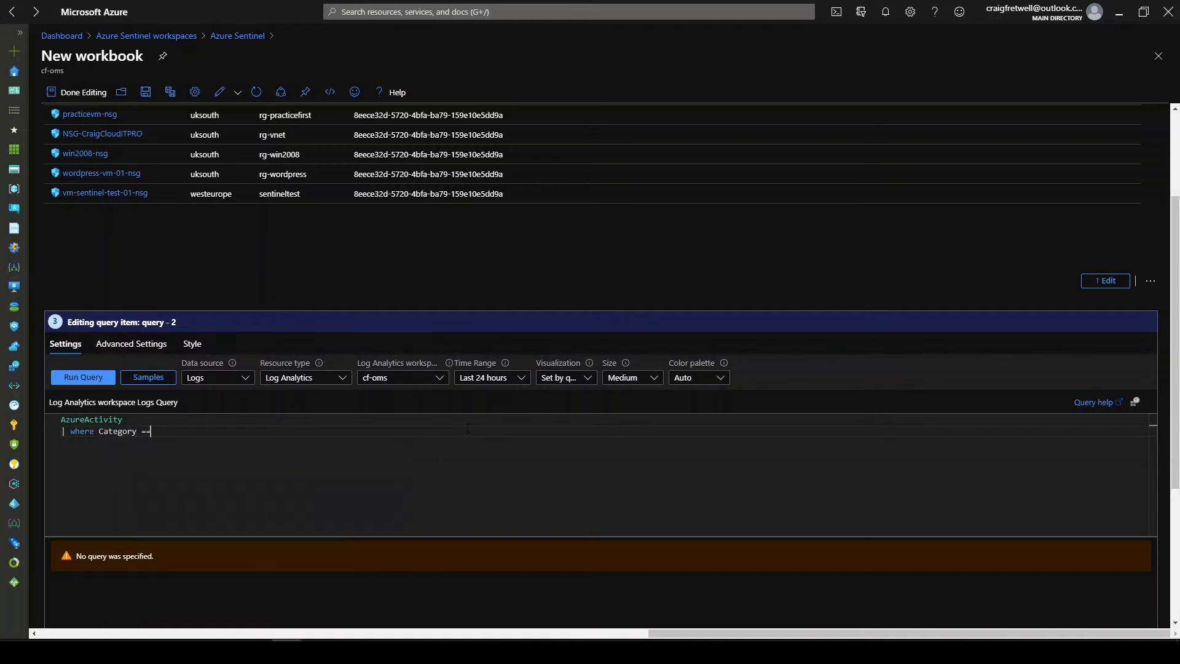
text( "Administrative")
key(Return)
- Add a third query line reading | where OperationNameValue startswith "microsoft.network/networksecuritygroups/"
text(| whe)
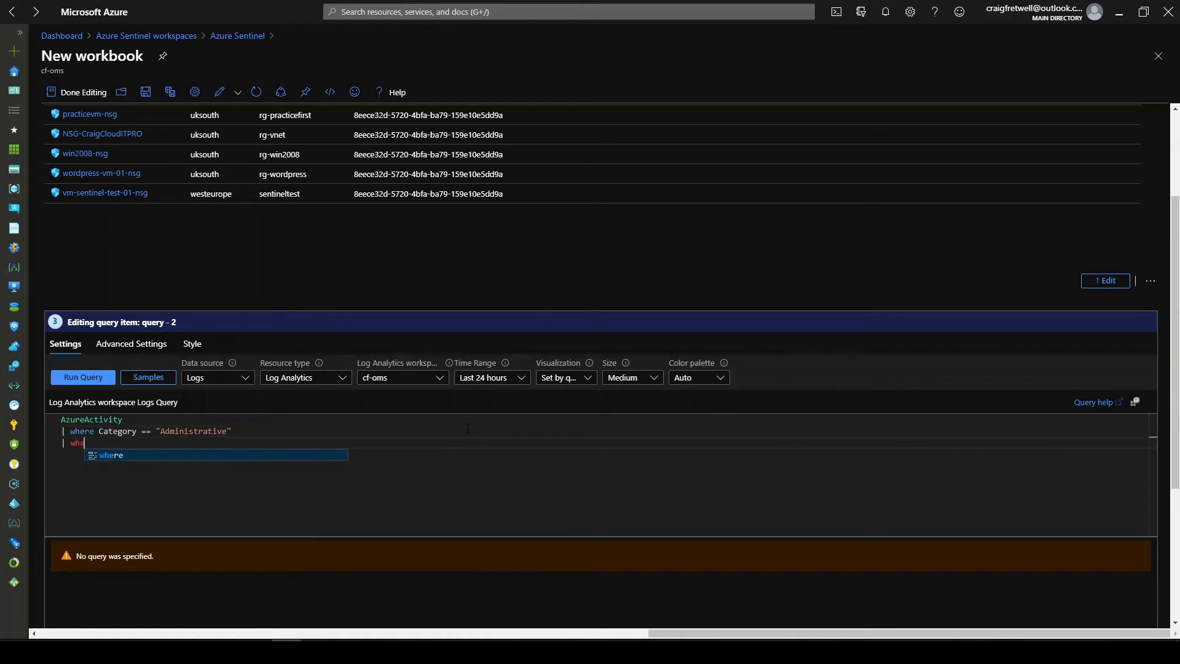
text(re Operat)
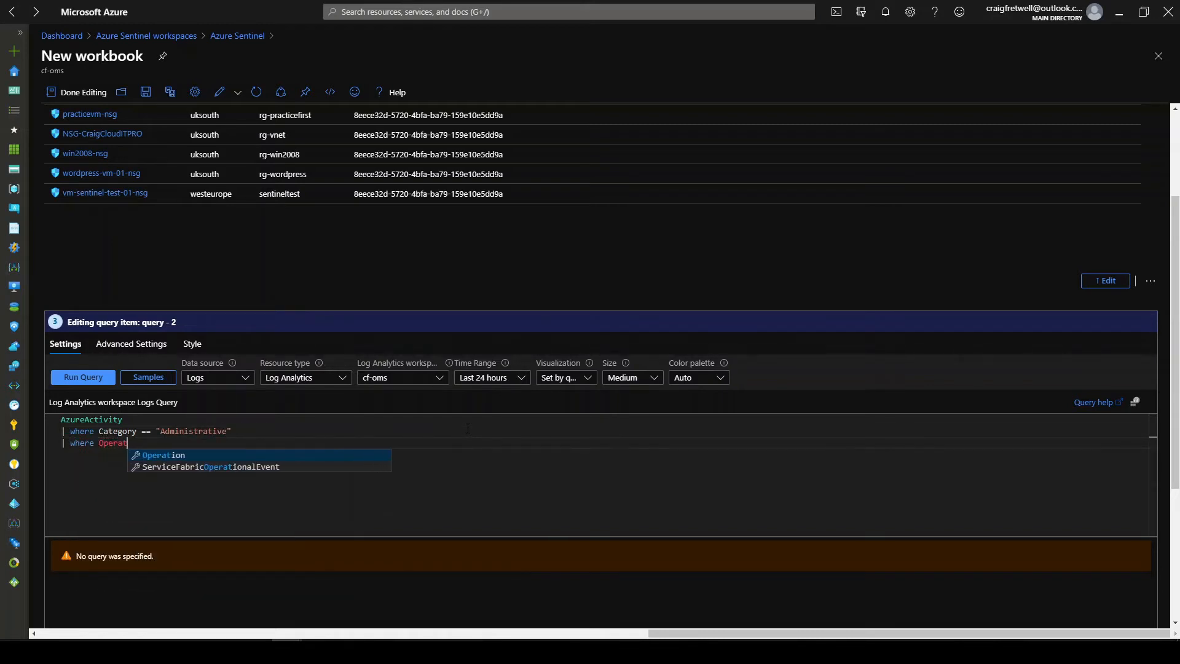
text(ionNameValu)
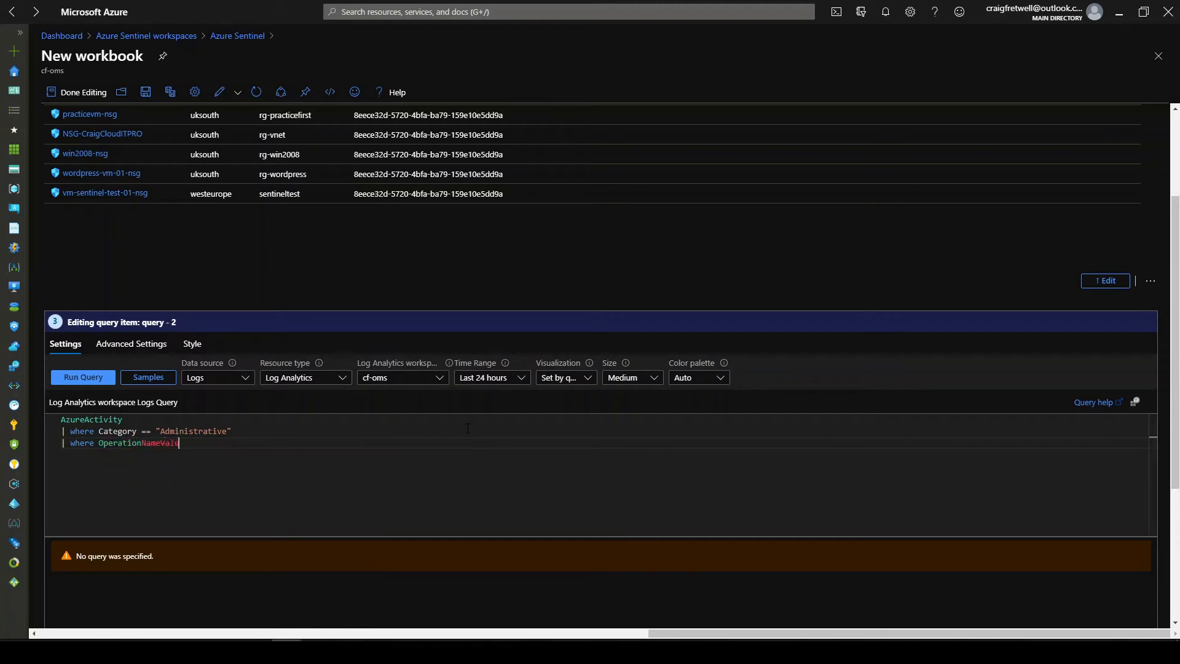
text(e star)
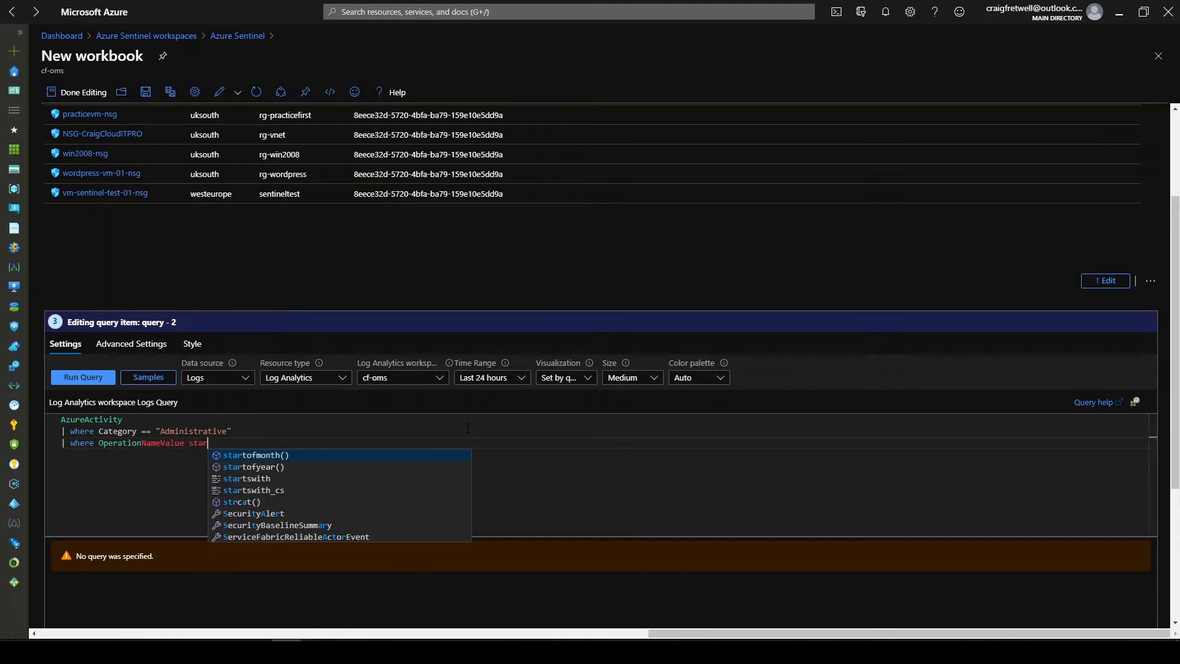
text(tswith)
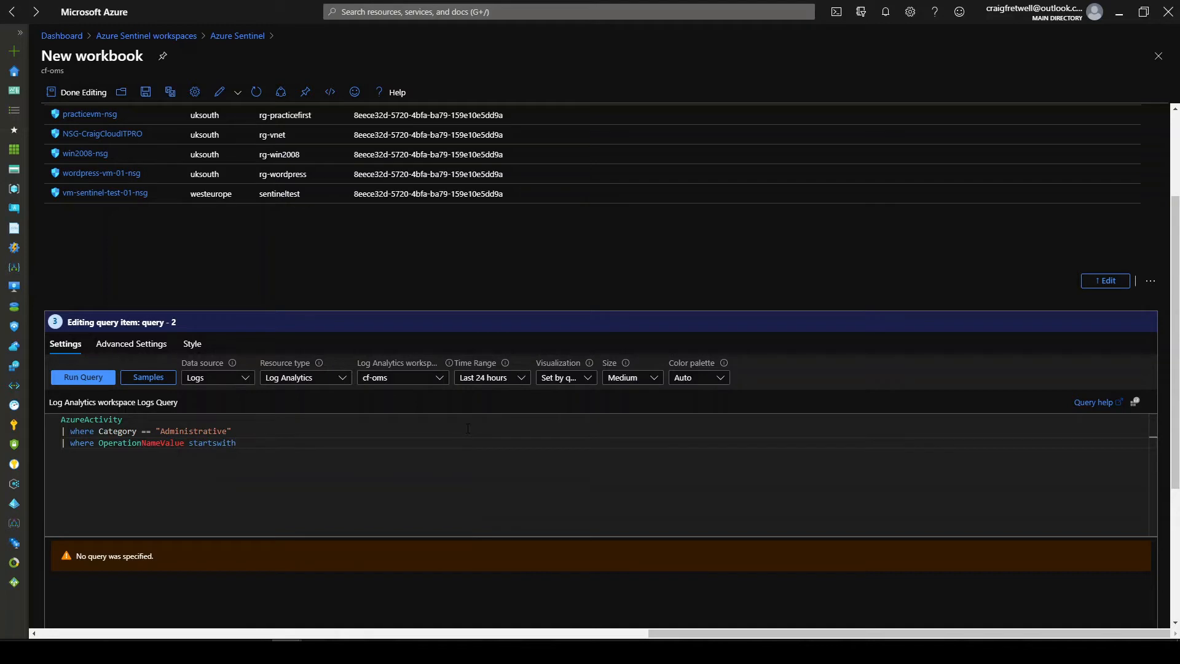
text( "microsoft.network/networksecuritygroups)
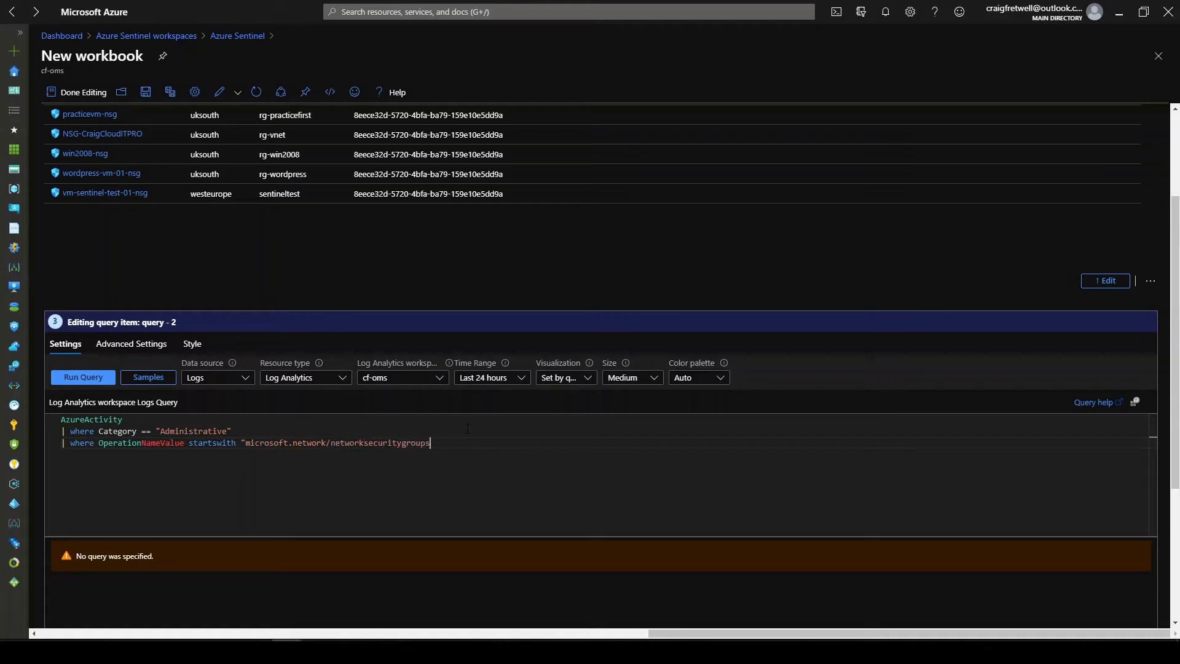
text(/")
- Duplicate the OperationNameValue line below itself and extend the copy's path to "microsoft.network/networksecuritygroups/securityRules"
key(shift+Home)
key(ctrl+c)
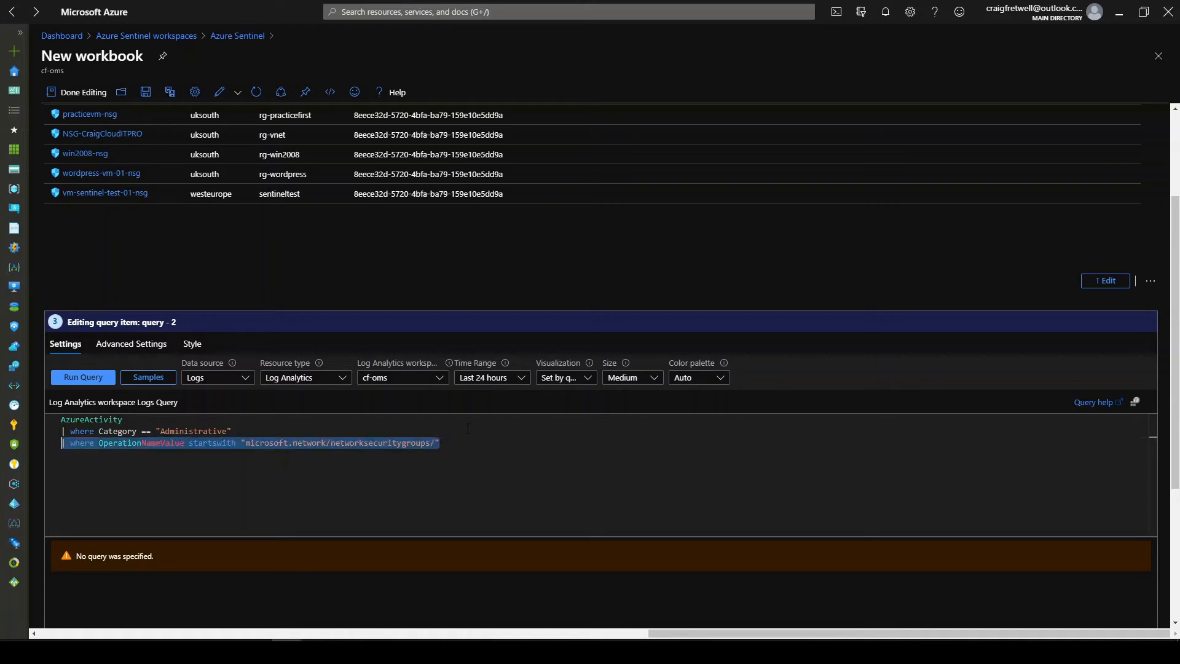
key(End)
key(Return)
key(ctrl+v)
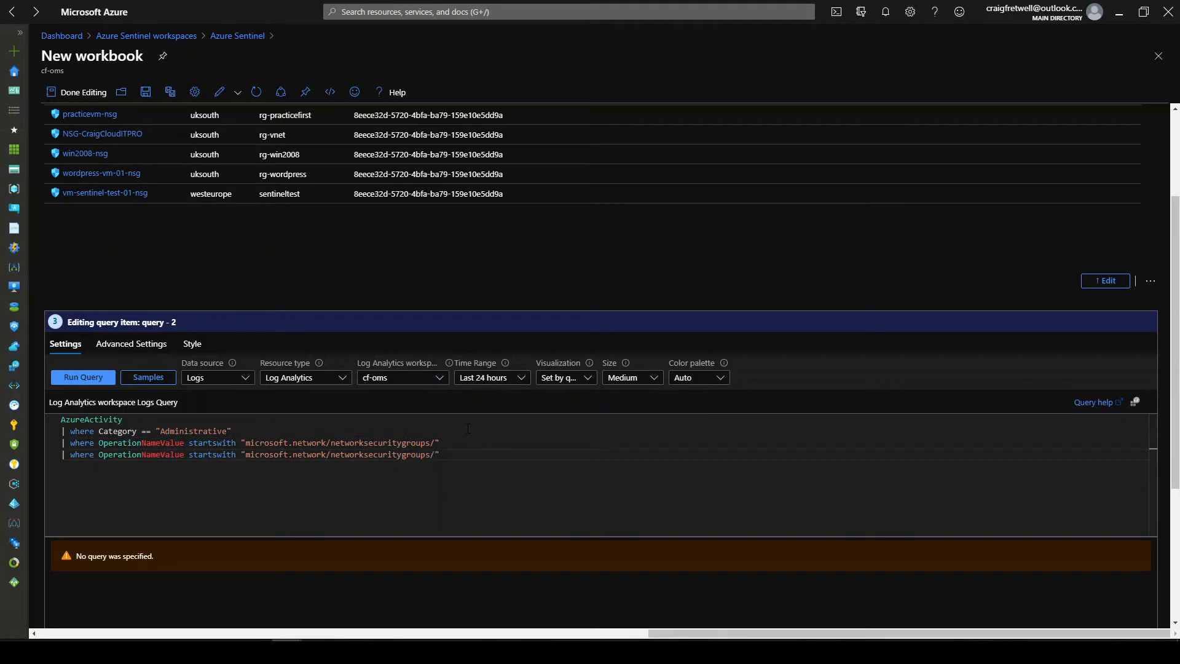
text(securityr)
key(BackSpace)
text(Rules)
key(Return)
- Add a fifth query line starting with | summarize count () by ActivityStatus, followed by a comma for the next field
text(|)
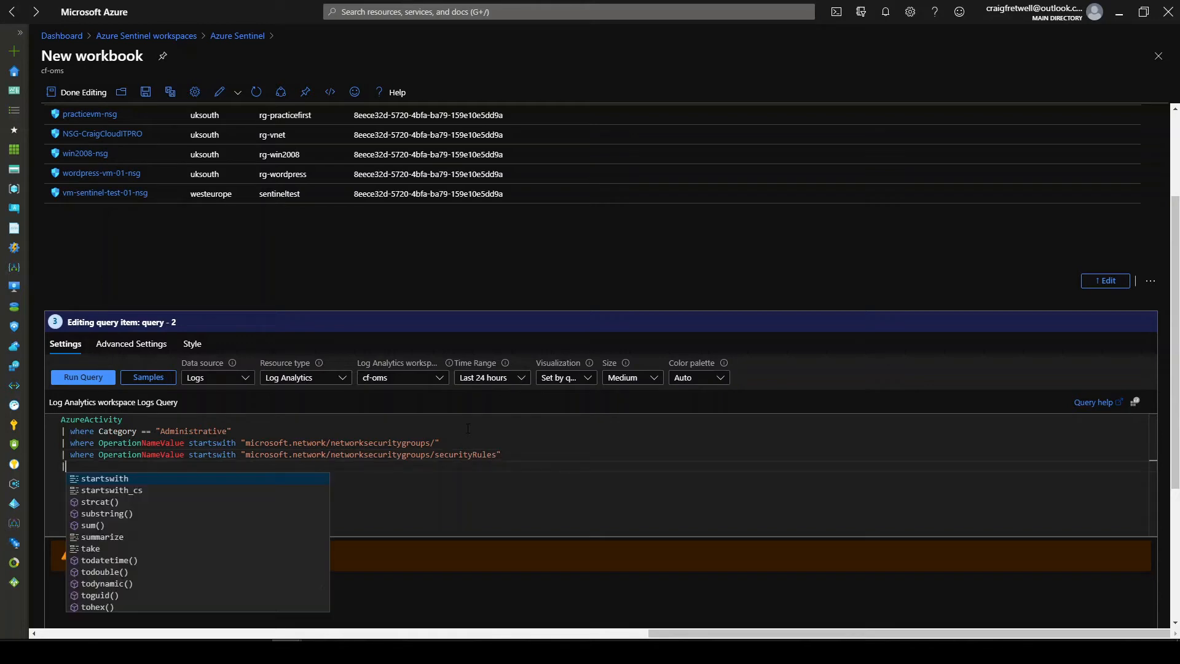
text( summarize)
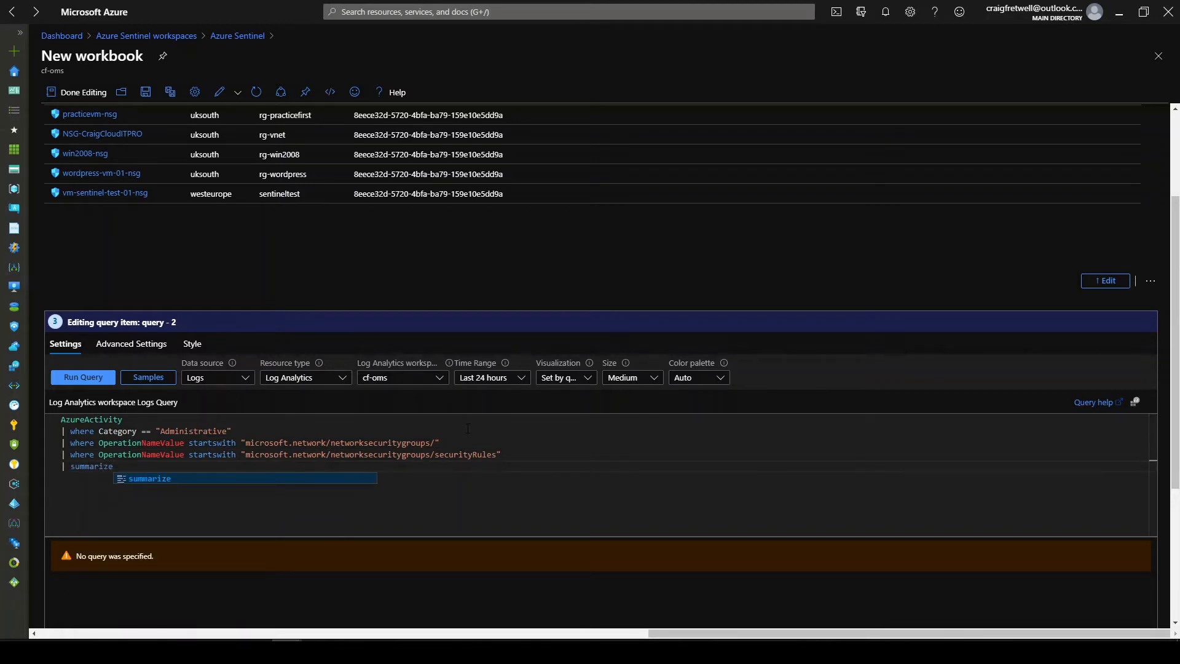
text( co)
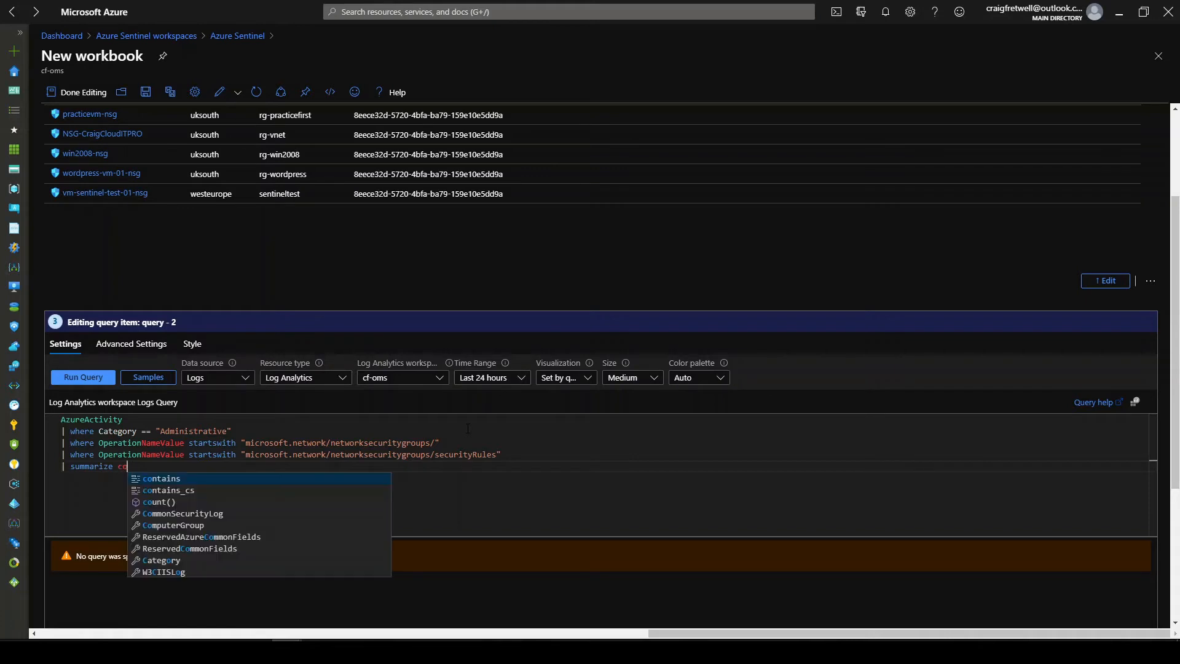
text(unt () )
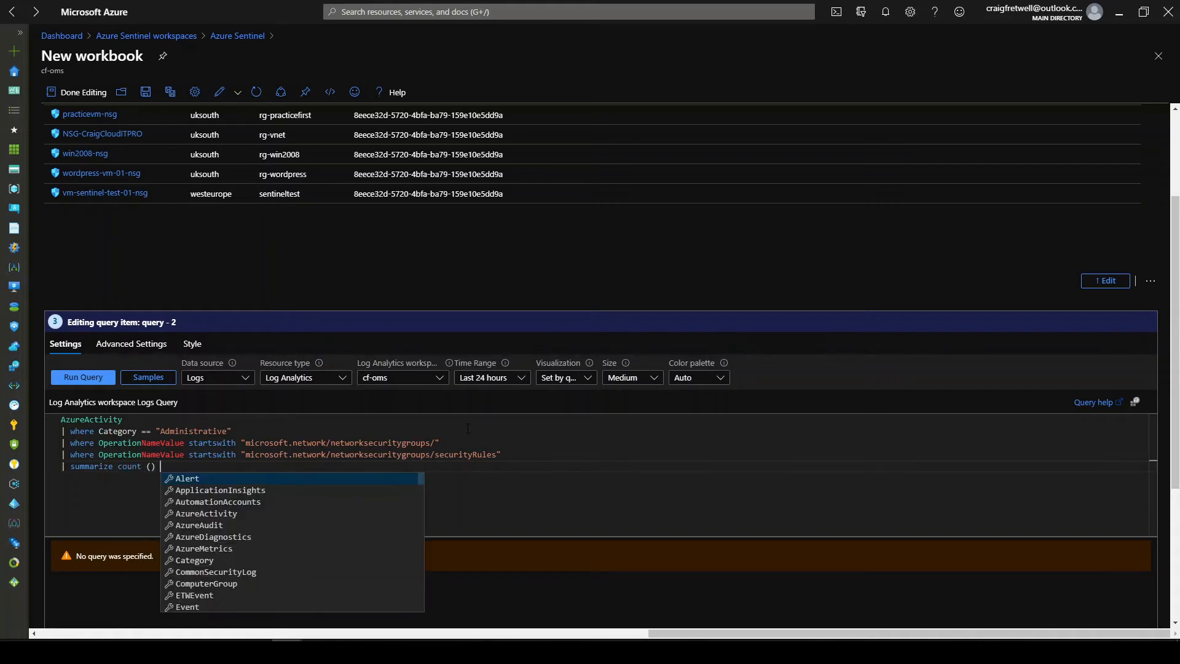
text(by AzureActivity)
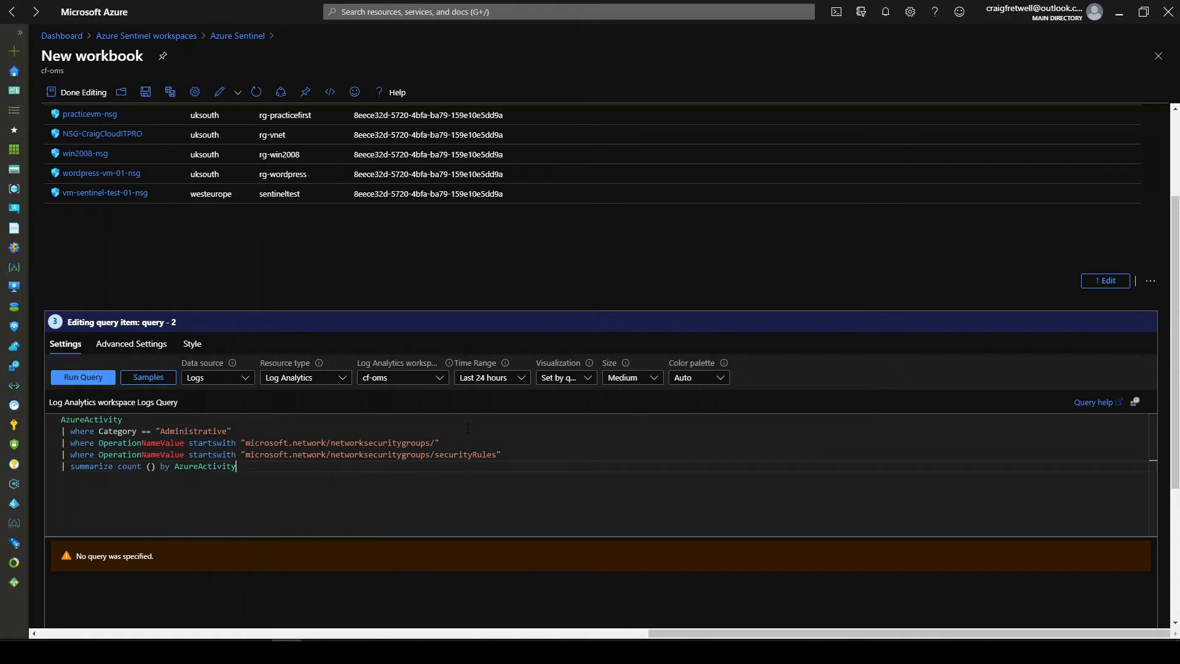
key(BackSpace)
key(BackSpace)
key(BackSpace)
key(BackSpace)
key(BackSpace)
key(BackSpace)
key(BackSpace)
key(BackSpace)
key(BackSpace)
key(BackSpace)
key(BackSpace)
key(BackSpace)
key(BackSpace)
text(Activity)
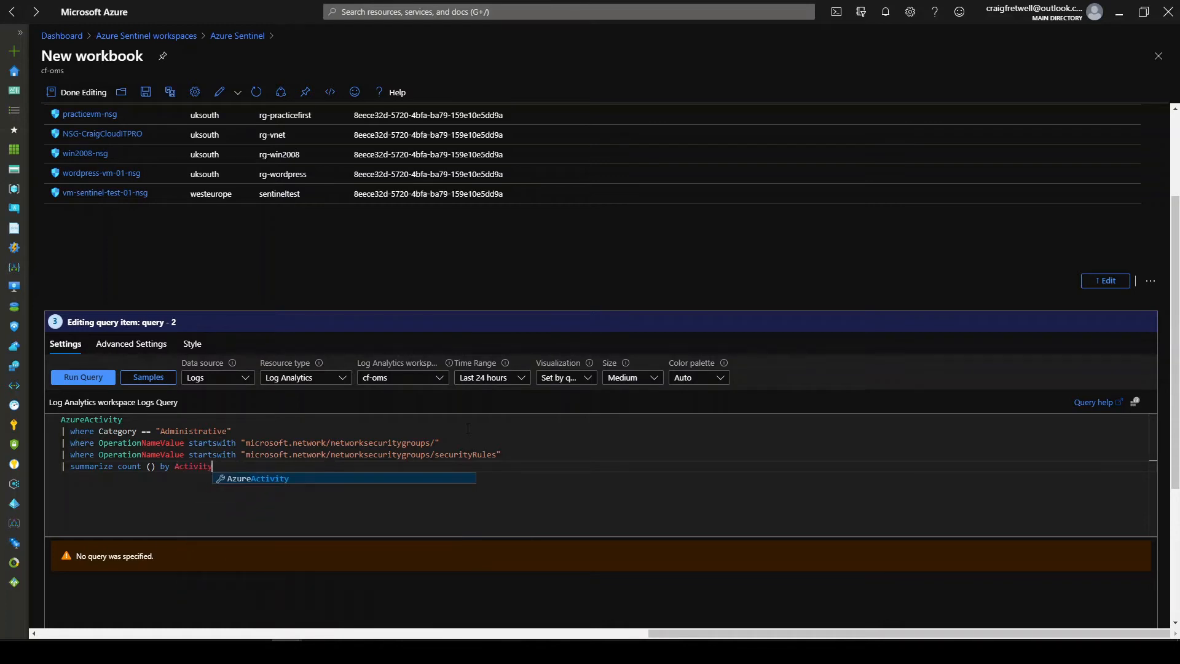
text(Status, Ope)
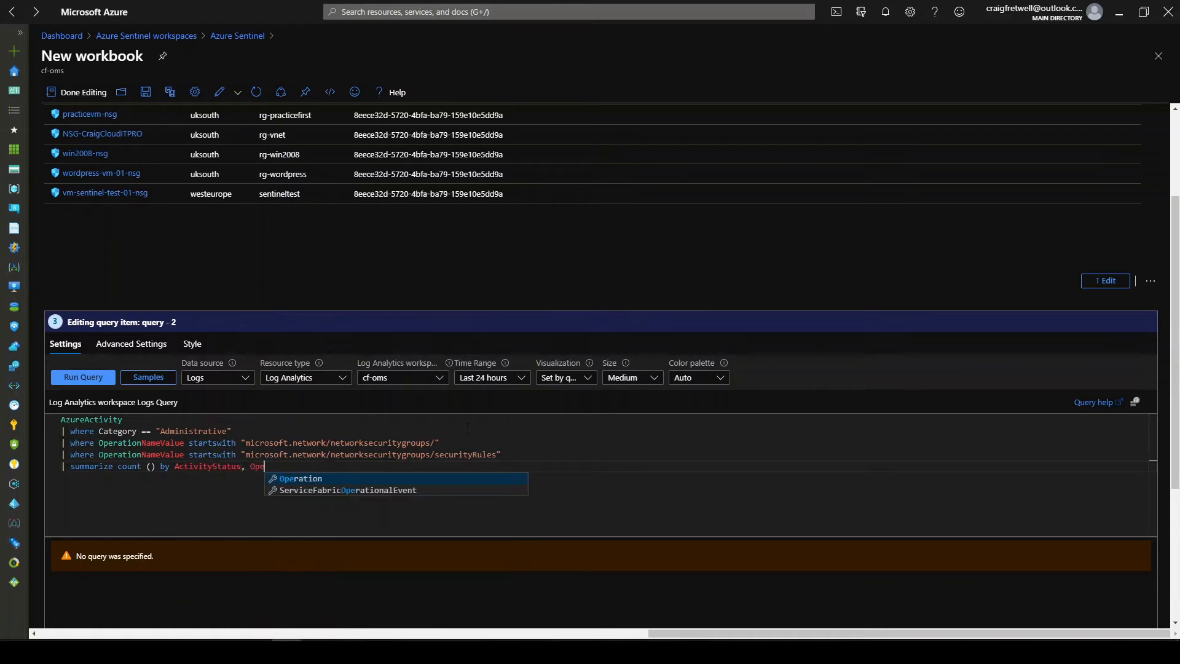
- Add OperationNameValue as the second grouping field of the summarize line
text(rationVal)
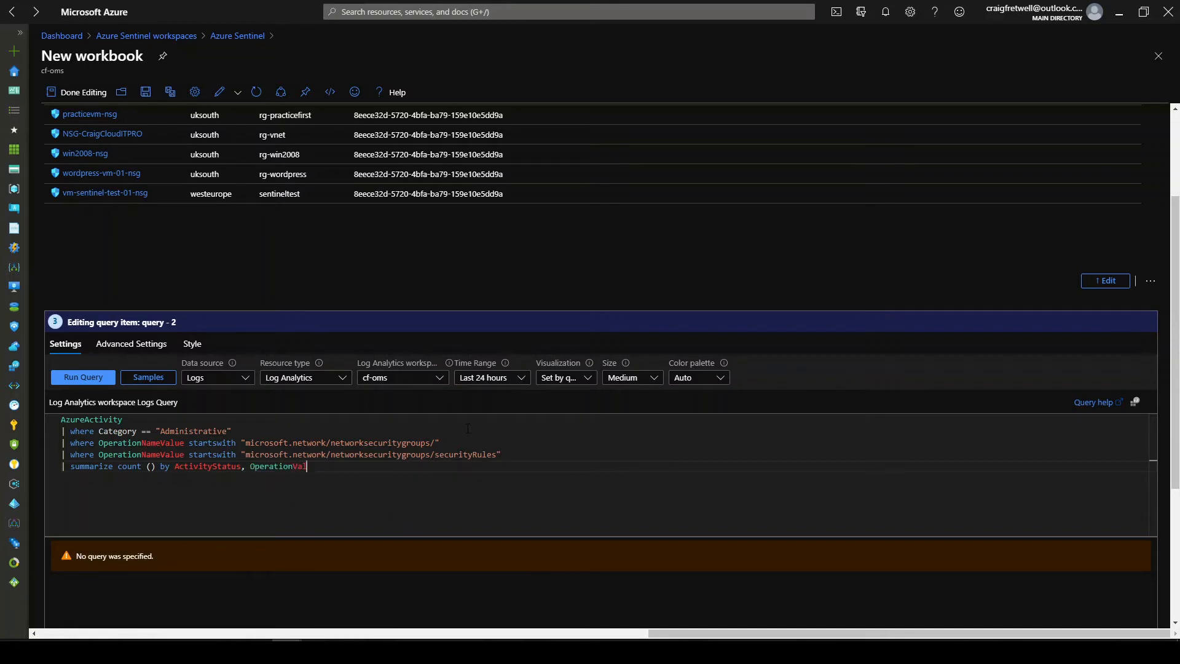
text(ueNa)
key(BackSpace)
key(BackSpace)
key(BackSpace)
key(BackSpace)
key(BackSpace)
key(BackSpace)
key(BackSpace)
text(NameValue, Act)
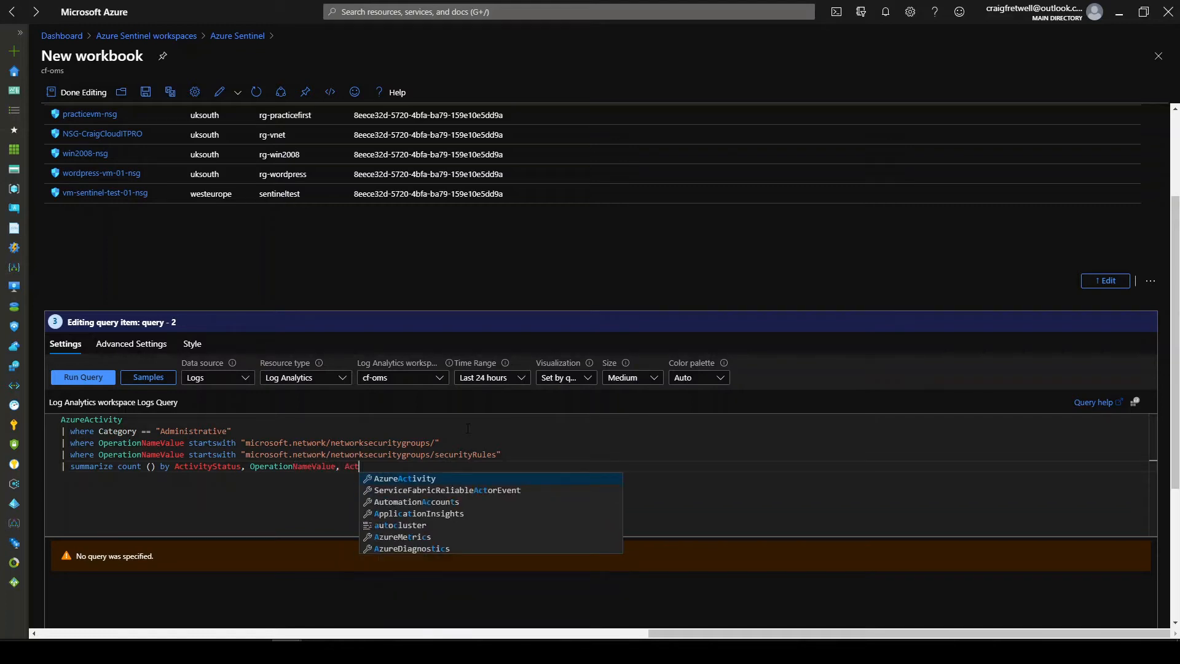
- Complete the summarize line's grouping after OperationNameValue with ActivitySubstatusm ResourceId, Caller, TimeGenerated
text(ivitySub)
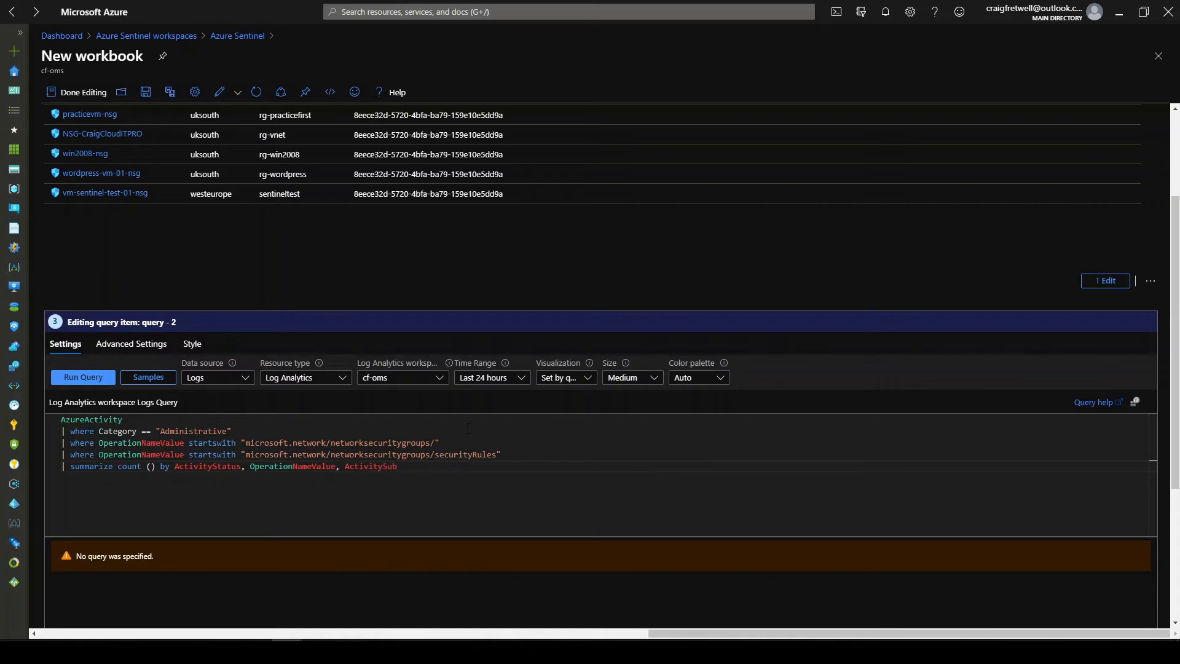
text(statusm Resou)
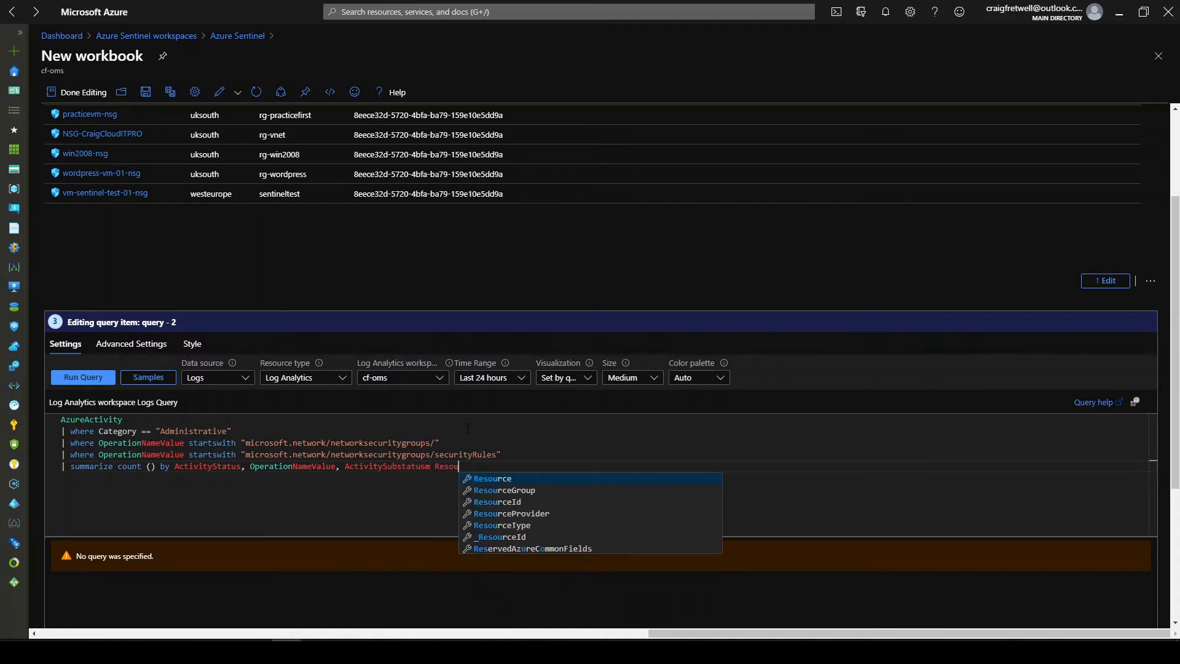
key(Return)
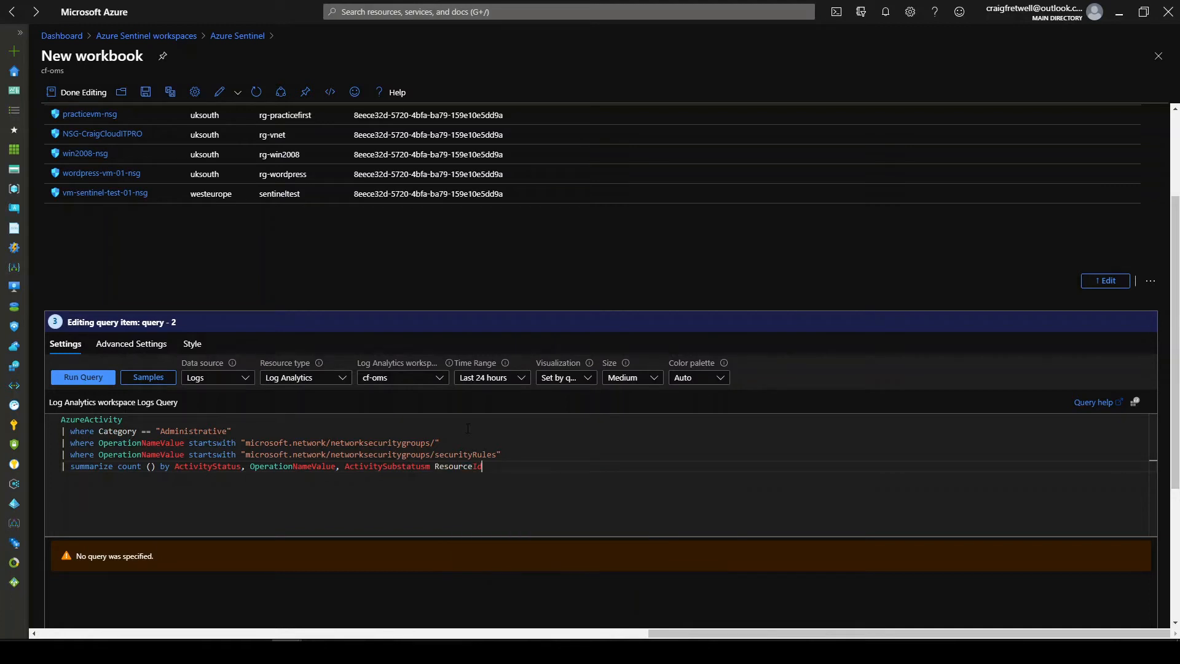
text(, Caller, Tim)
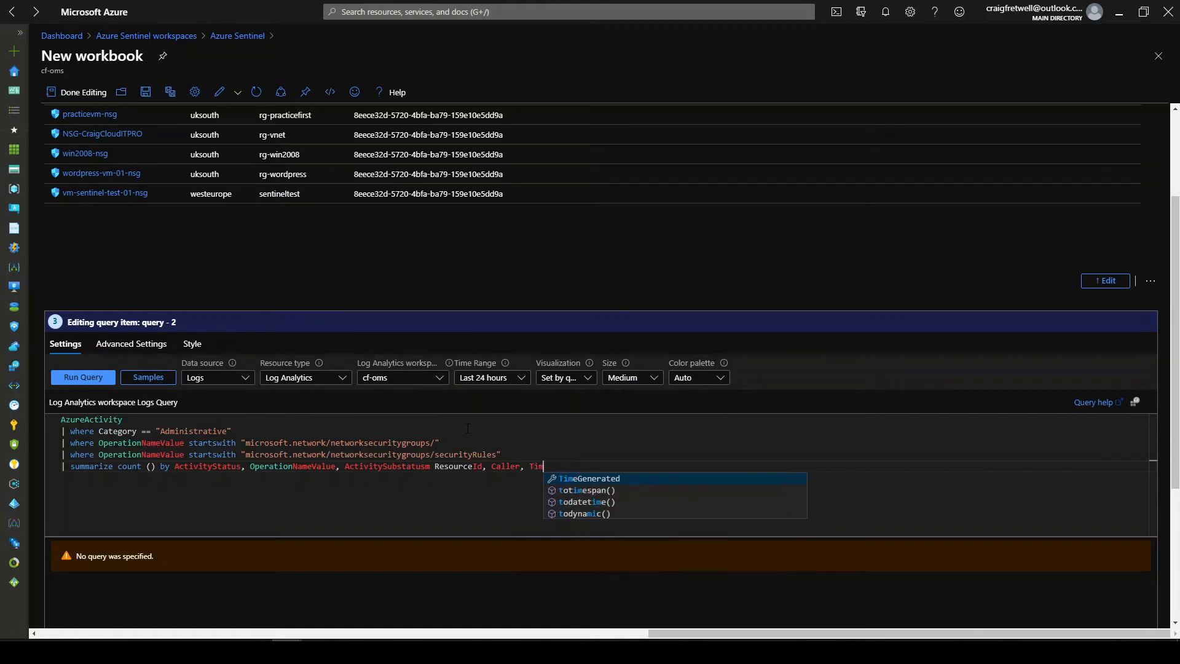
key(Return)
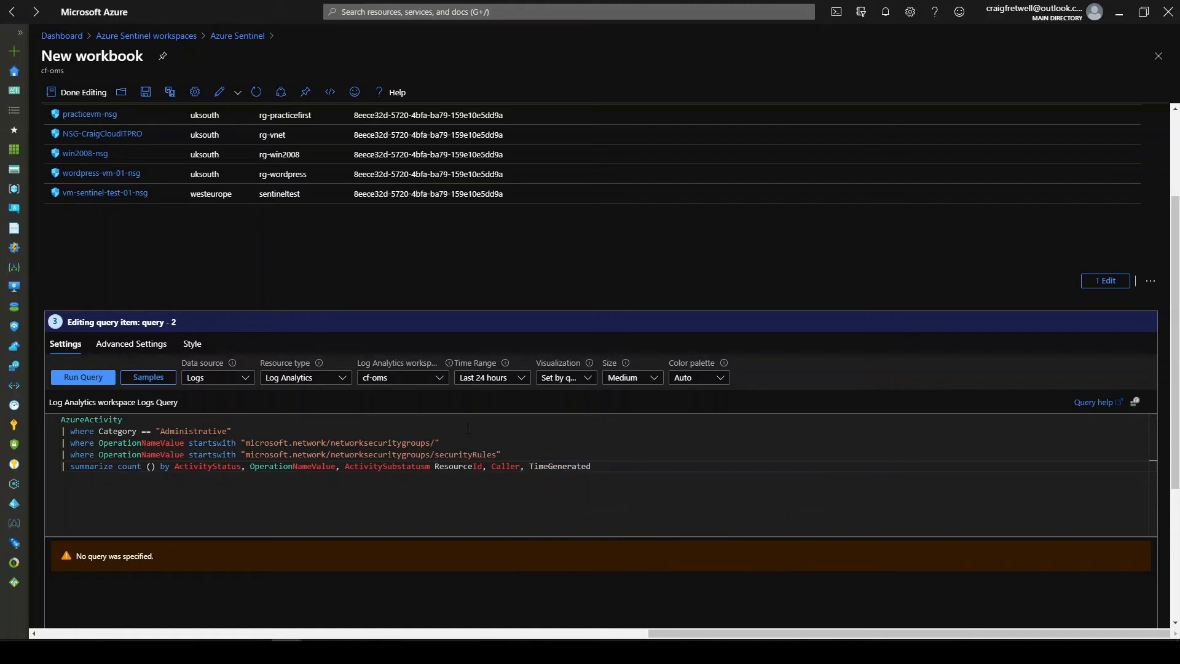
- Set the Logs query's time range to the TimeRange parameter
click(481, 380)
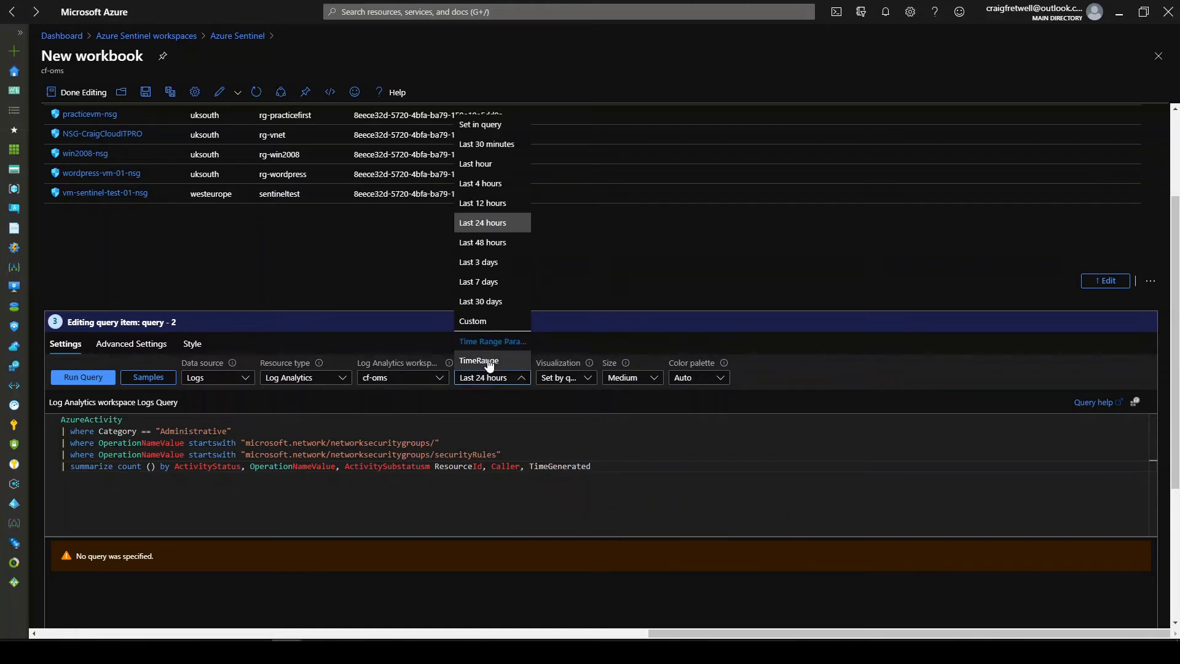
click(482, 361)
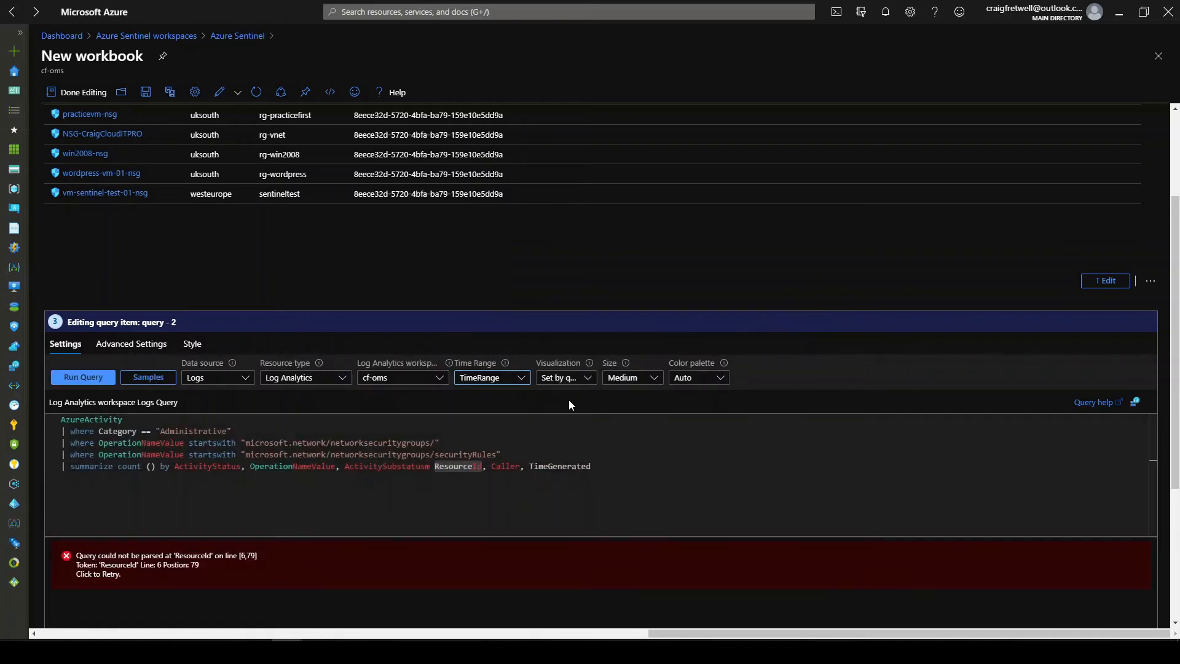
- Correct ActivitySubstatusm to ActivitySubstatus followed by a comma in the query's summarize line
click(662, 481)
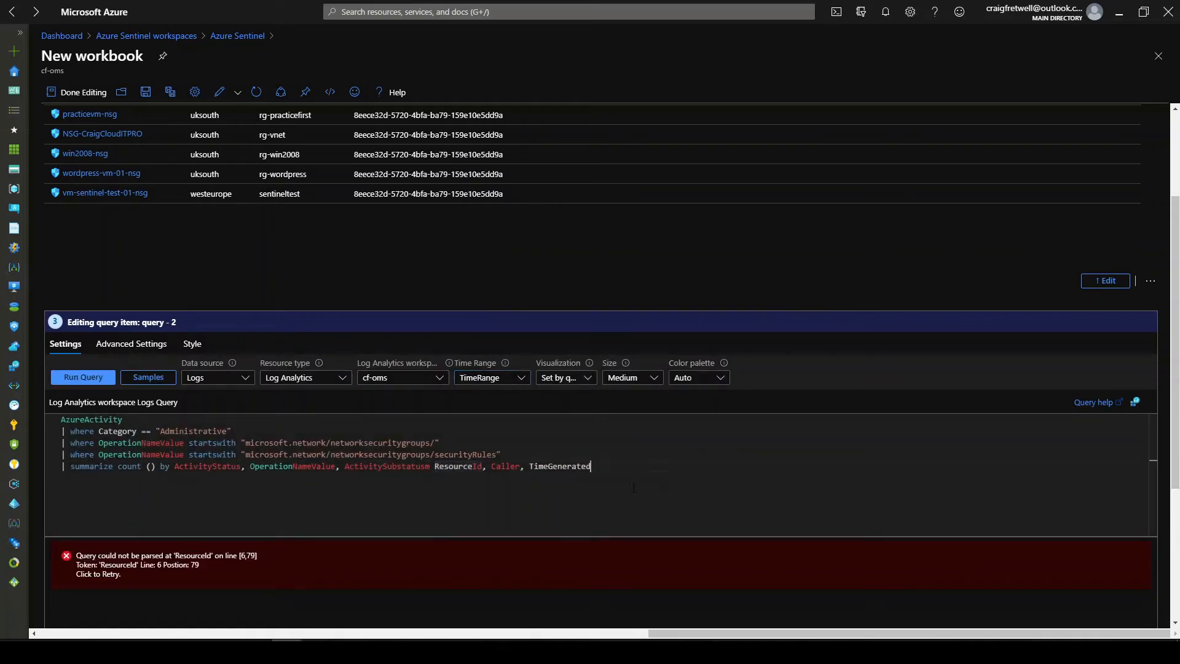
click(431, 465)
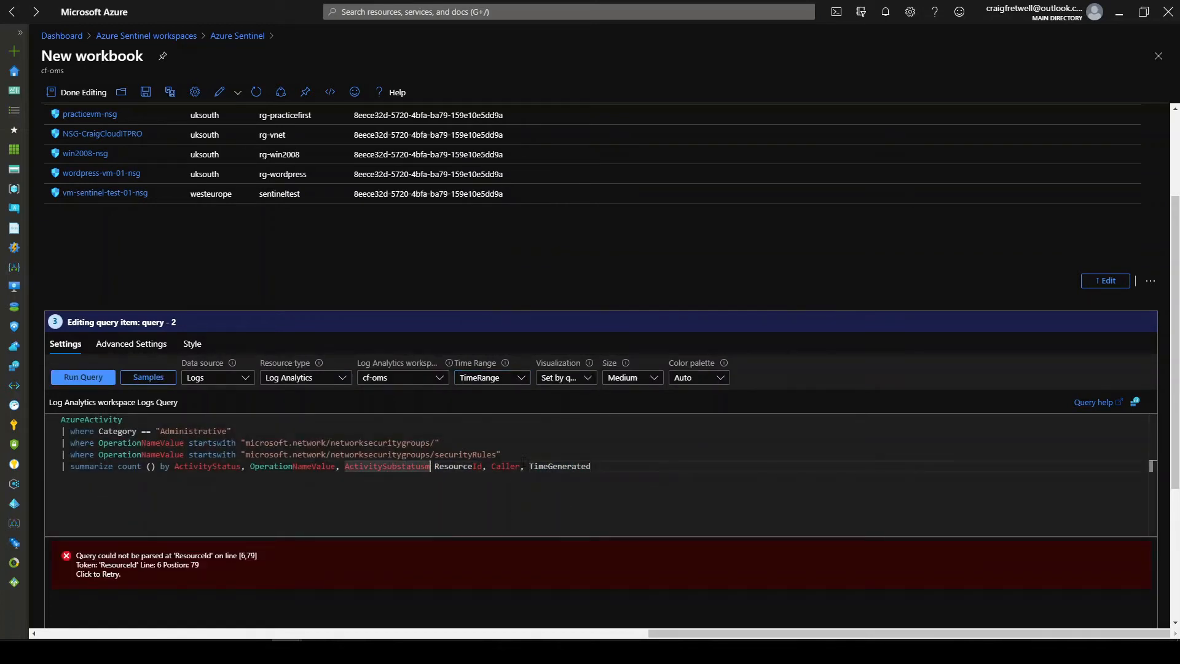
key(BackSpace)
text(,)
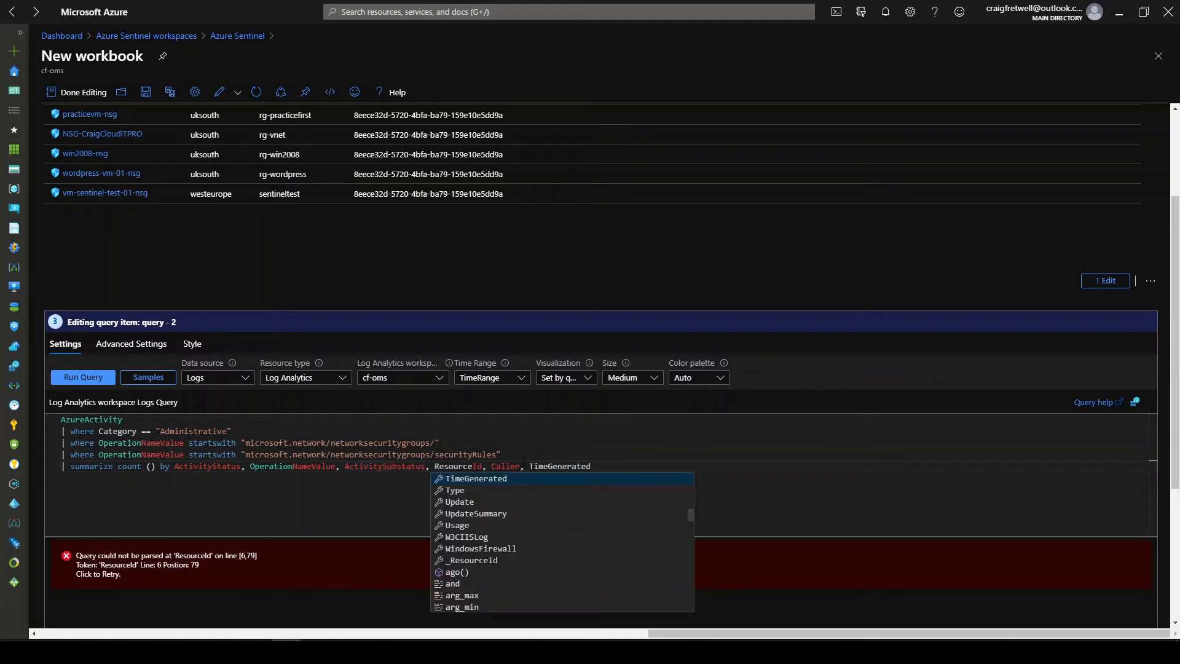
click(529, 454)
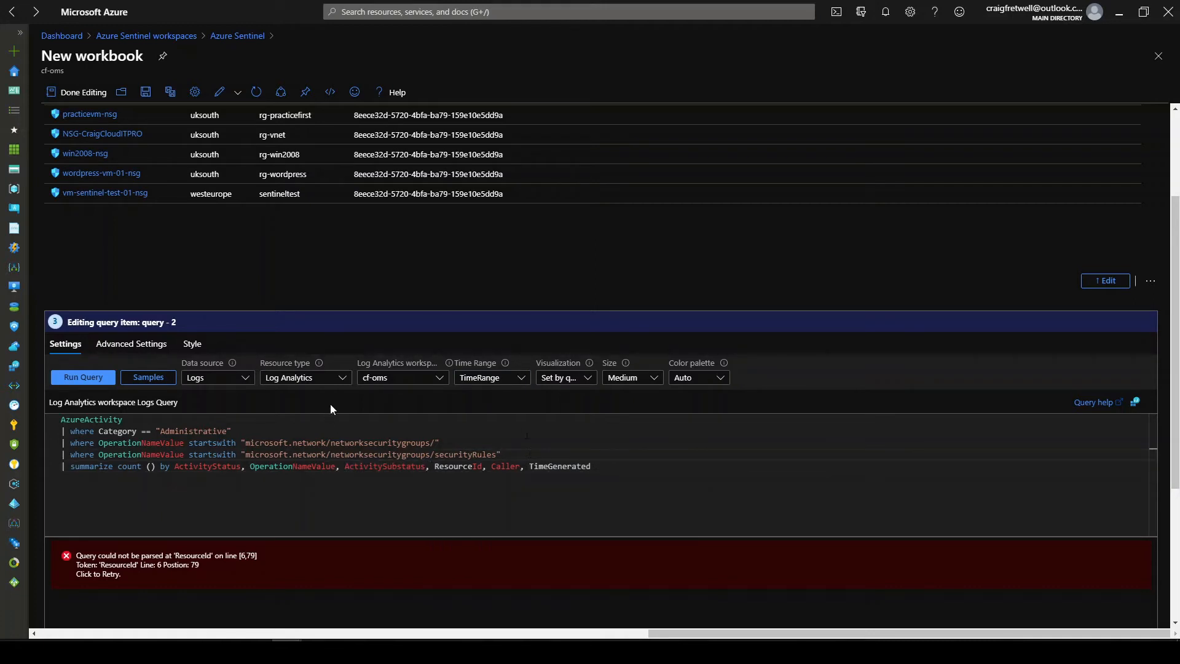
- Switch the query's Log Analytics workspace from cf-oms to the Workspace parameter and run the query
click(376, 377)
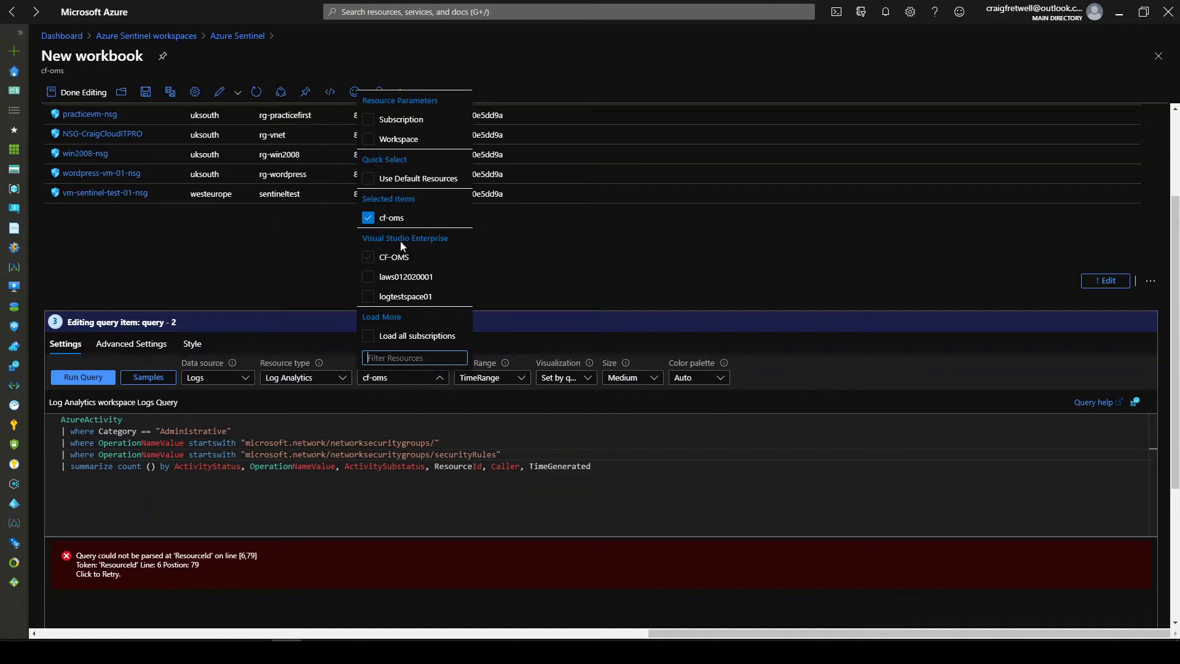
click(393, 218)
click(397, 140)
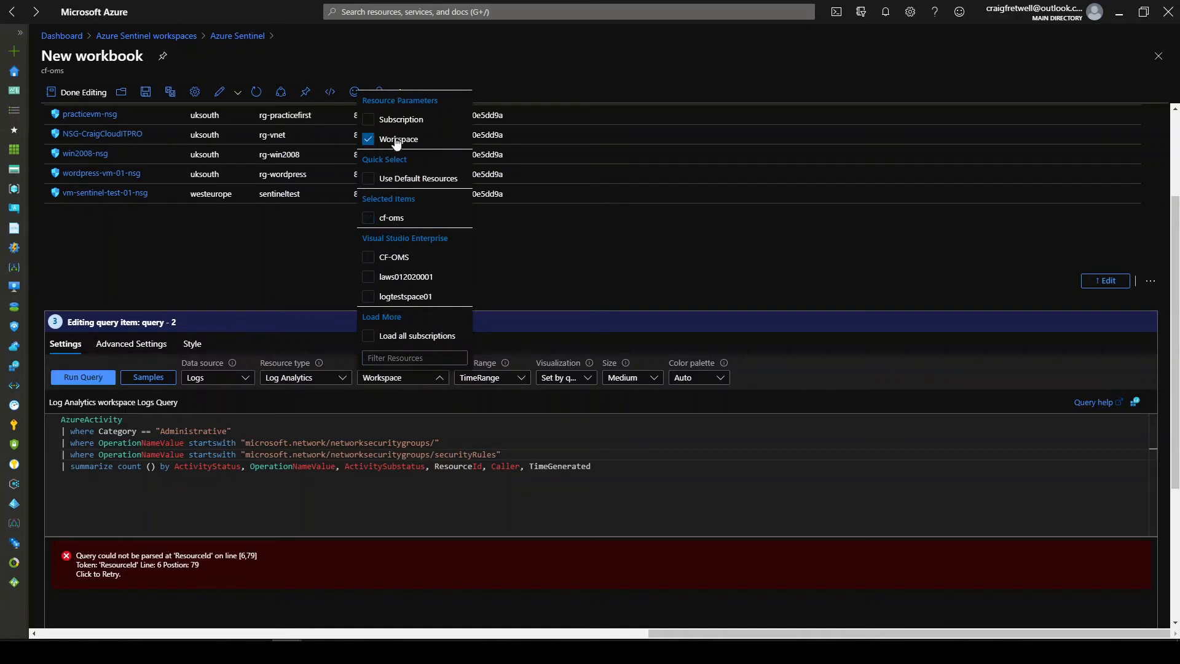
click(664, 478)
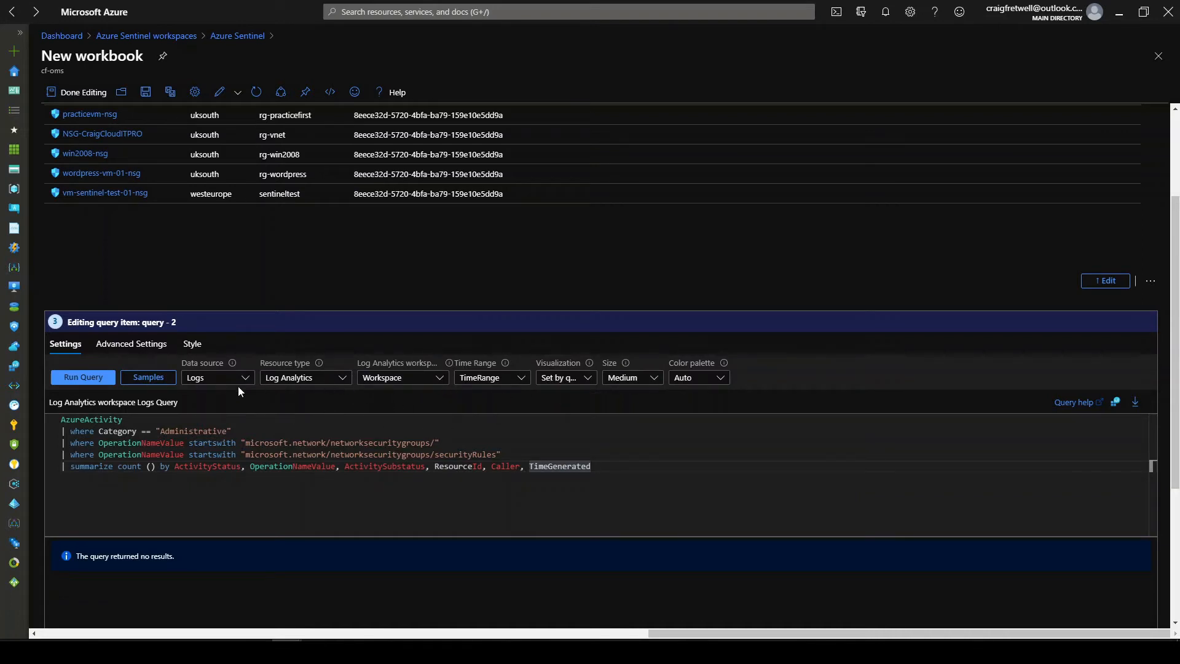
key(ctrl+a)
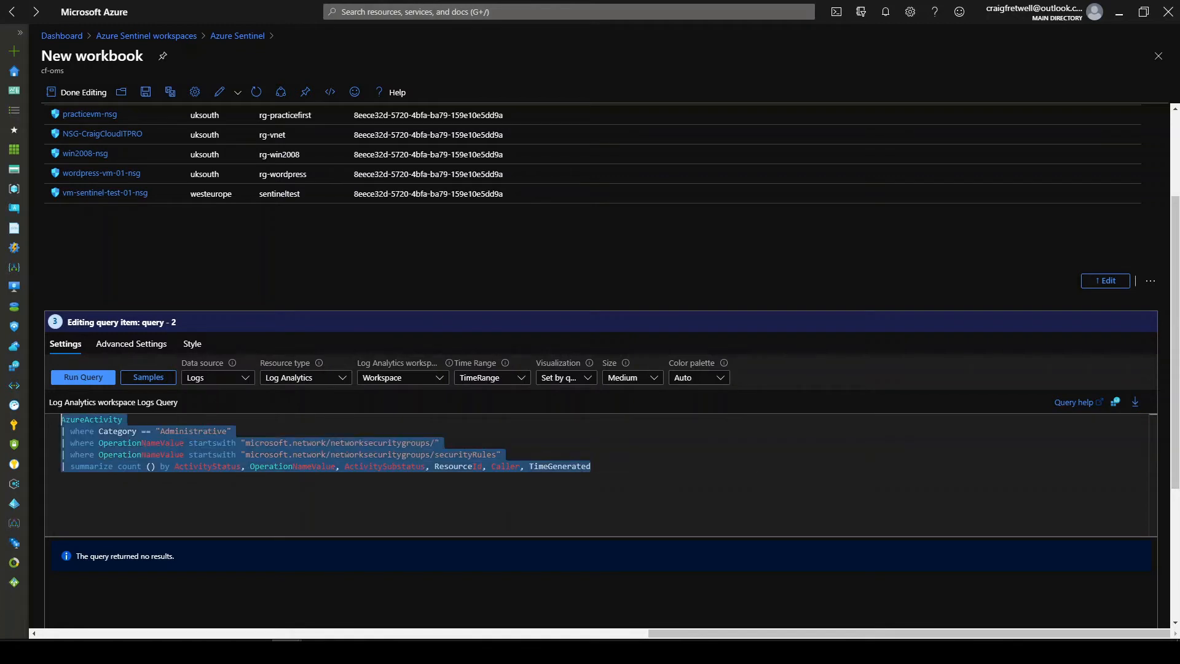
click(74, 377)
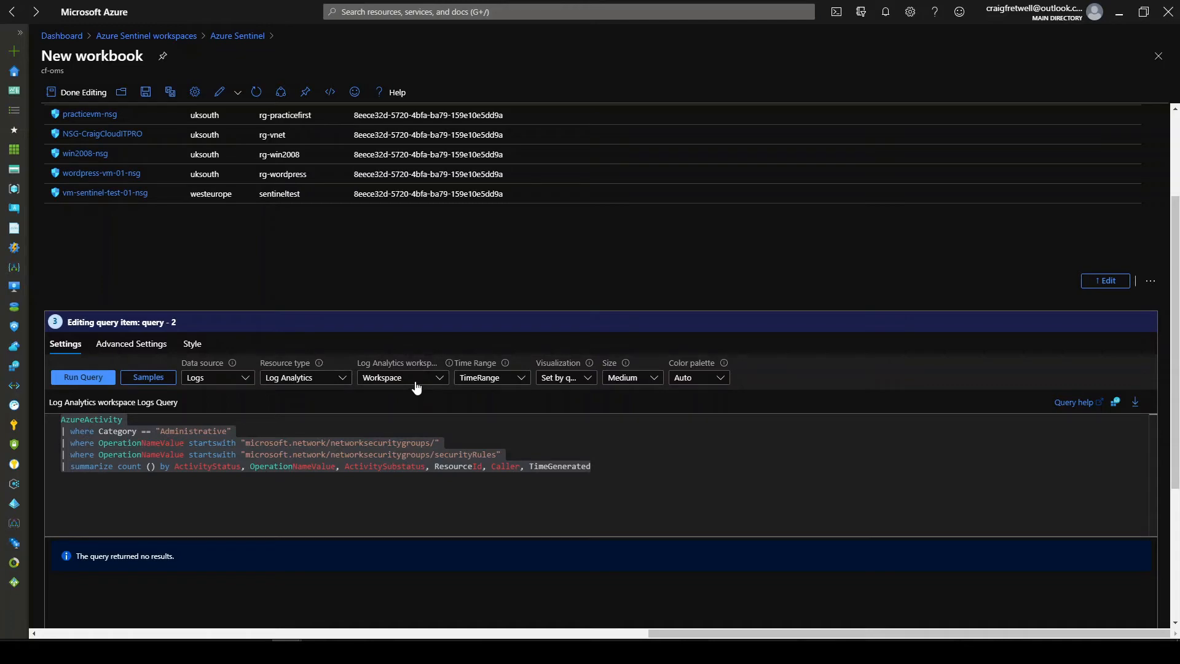
- Set the workbook's TimeRange parameter to Last 30 days
scroll(463, 277, up, 3)
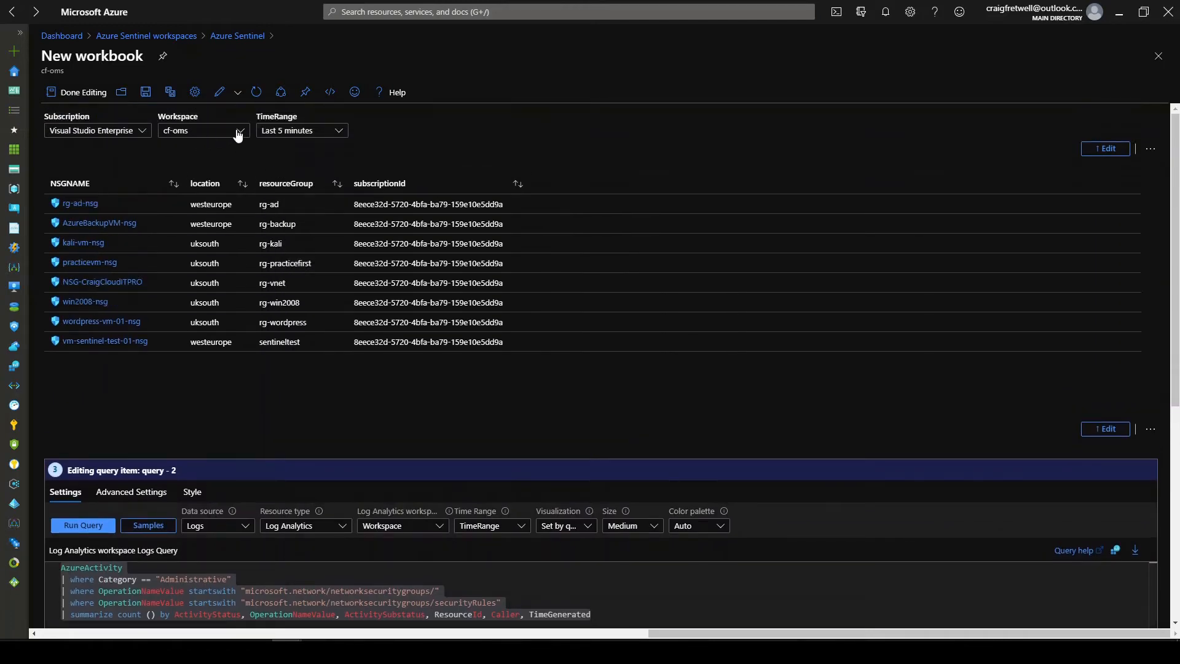
click(343, 135)
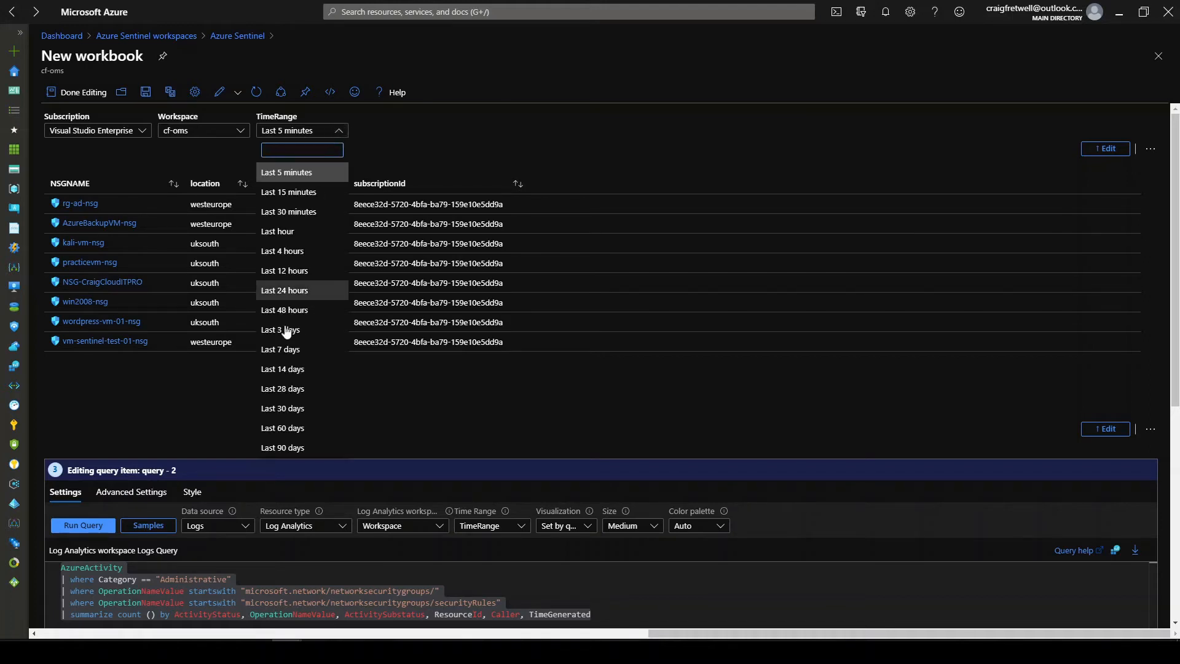
click(306, 408)
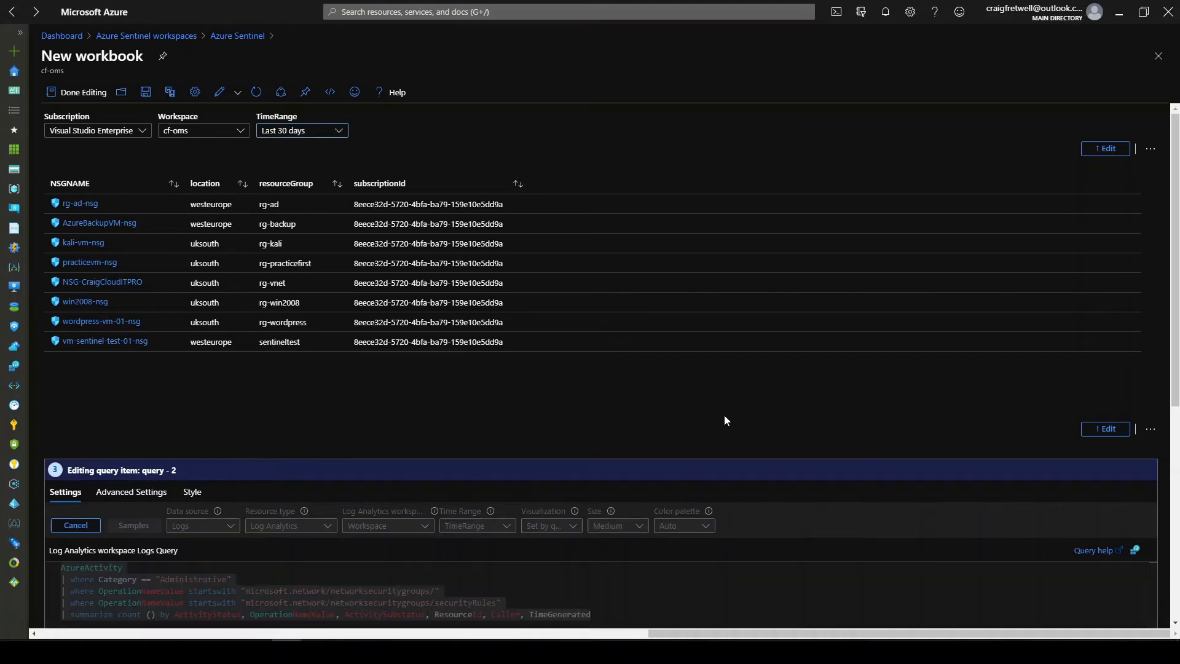
- Widen the OperationNameValue and ResourceId columns and narrow the ActivitySubstatus column in the query results
scroll(721, 407, down, 5)
scroll(739, 388, down, 2)
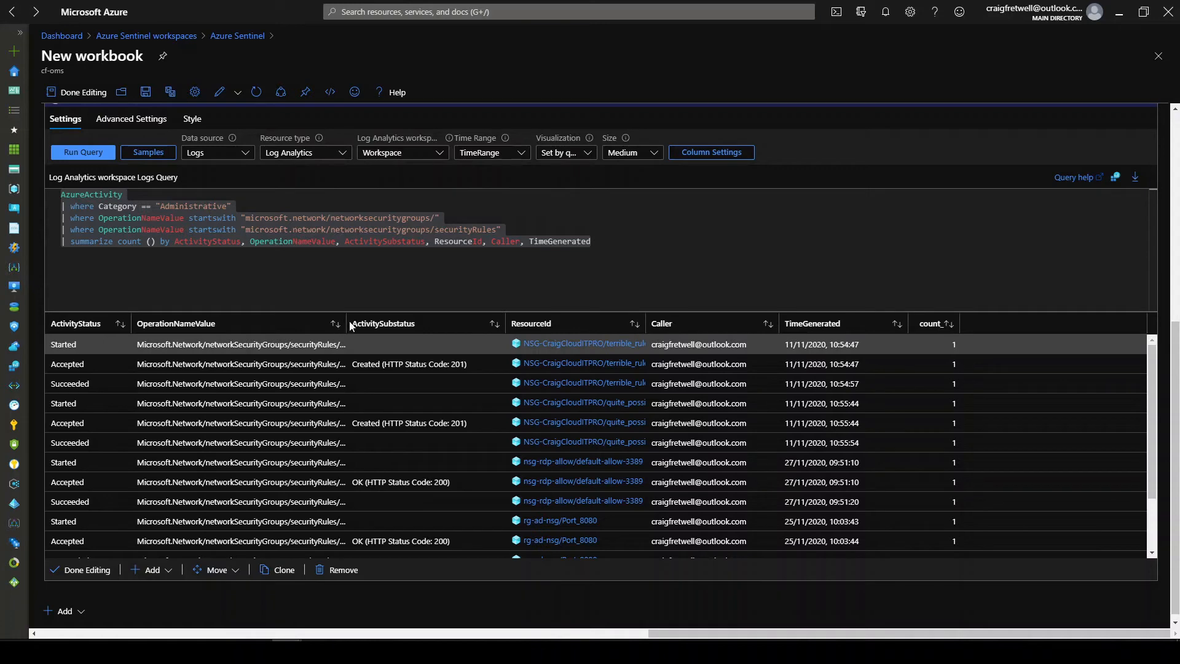
drag(346, 323, 392, 323)
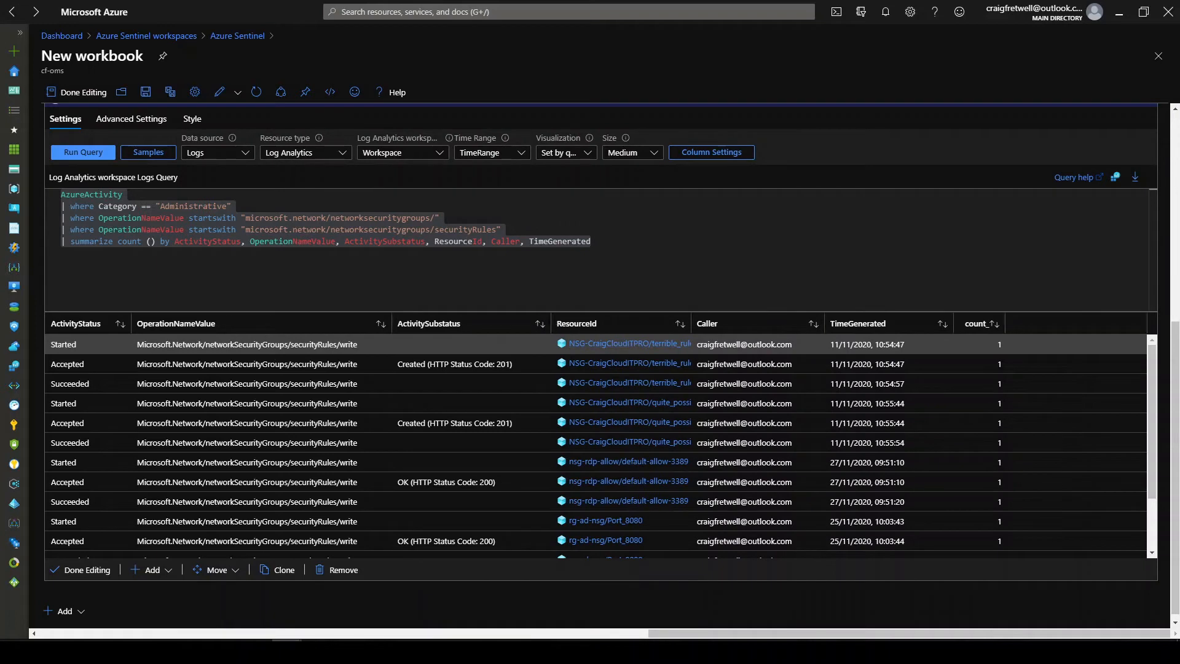
drag(550, 323, 481, 324)
drag(628, 323, 742, 335)
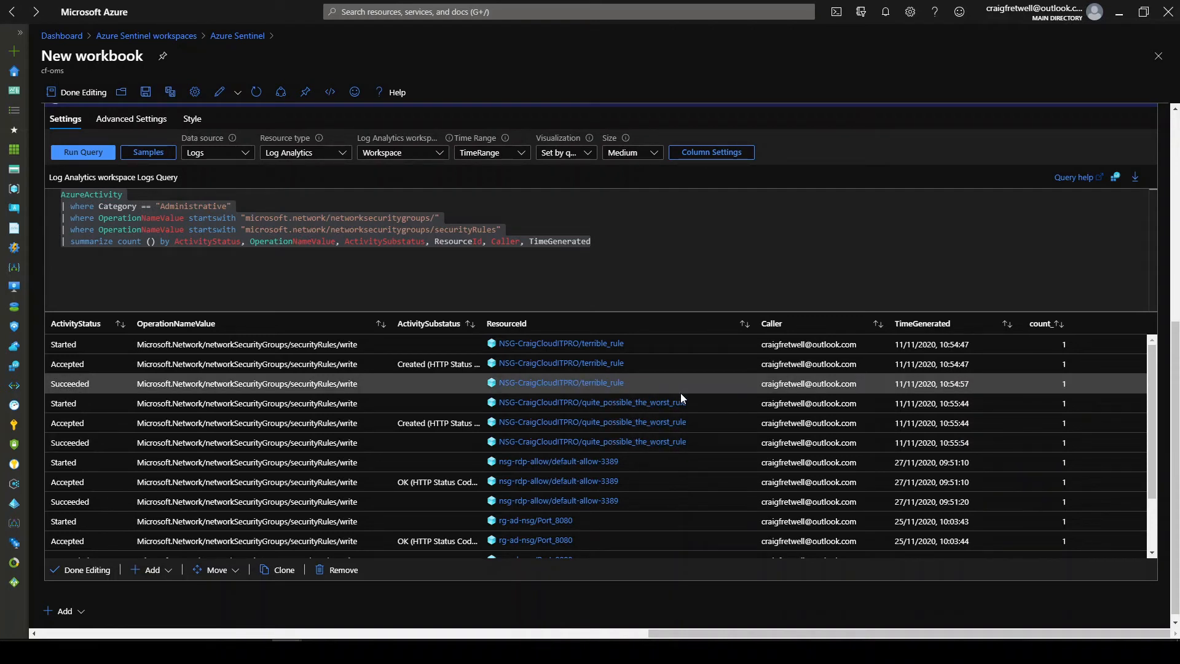
- Finish editing the security rule changes query item
scroll(688, 400, down, 1)
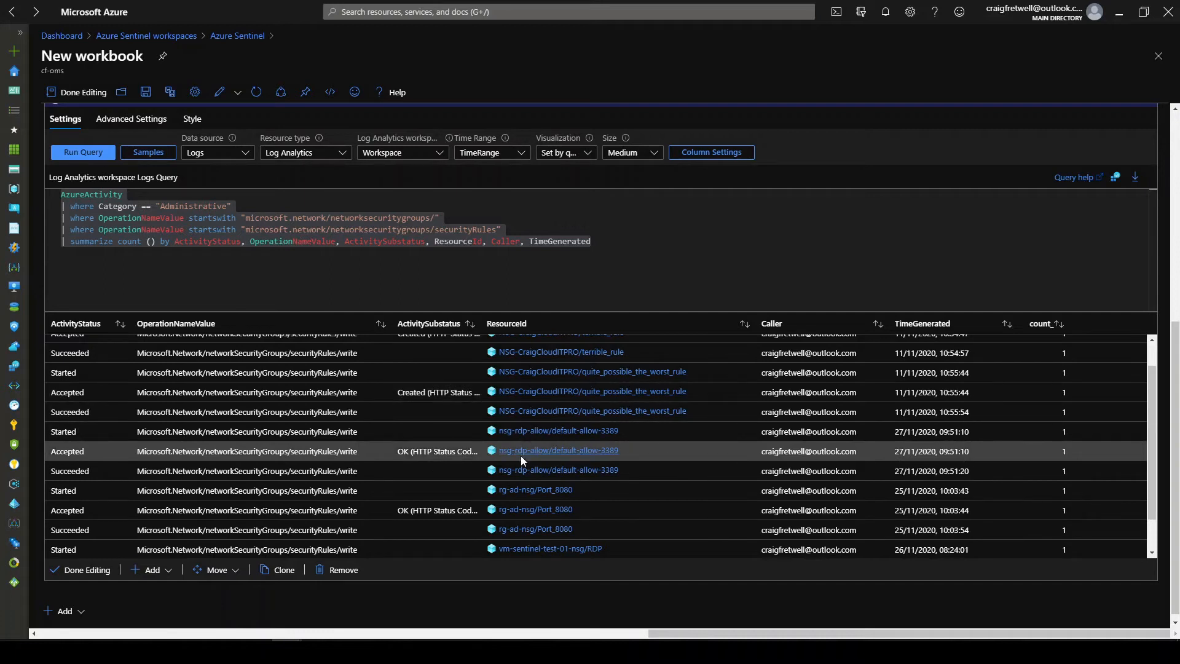
scroll(661, 432, down, 1)
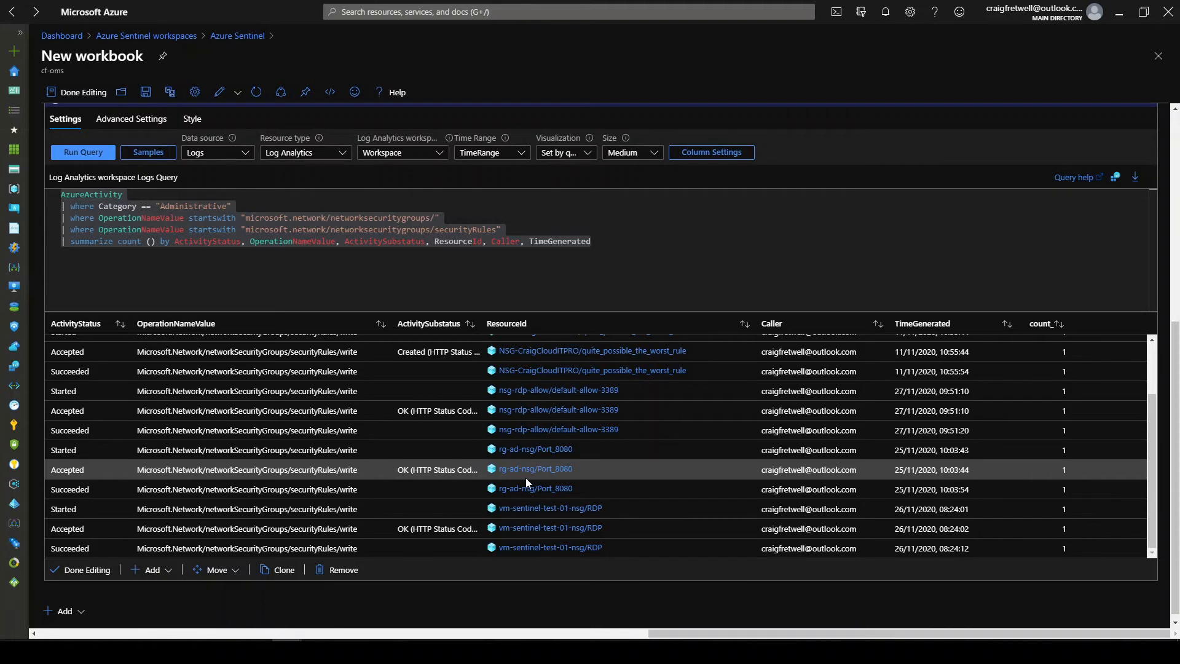
scroll(525, 478, up, 2)
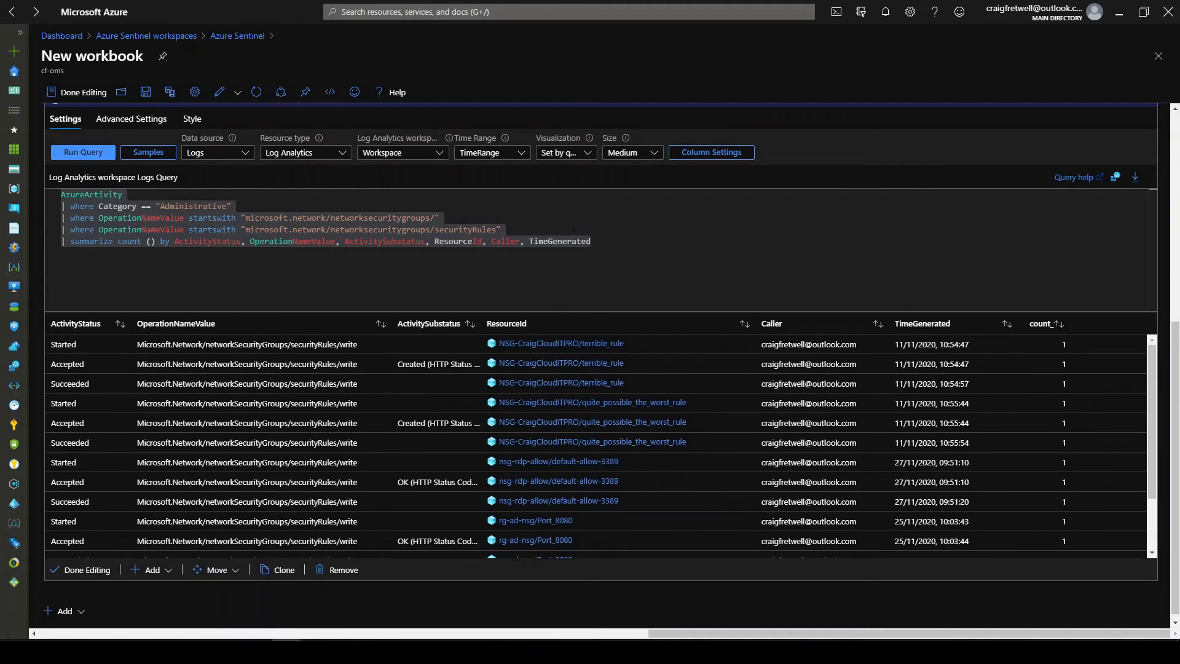
click(642, 254)
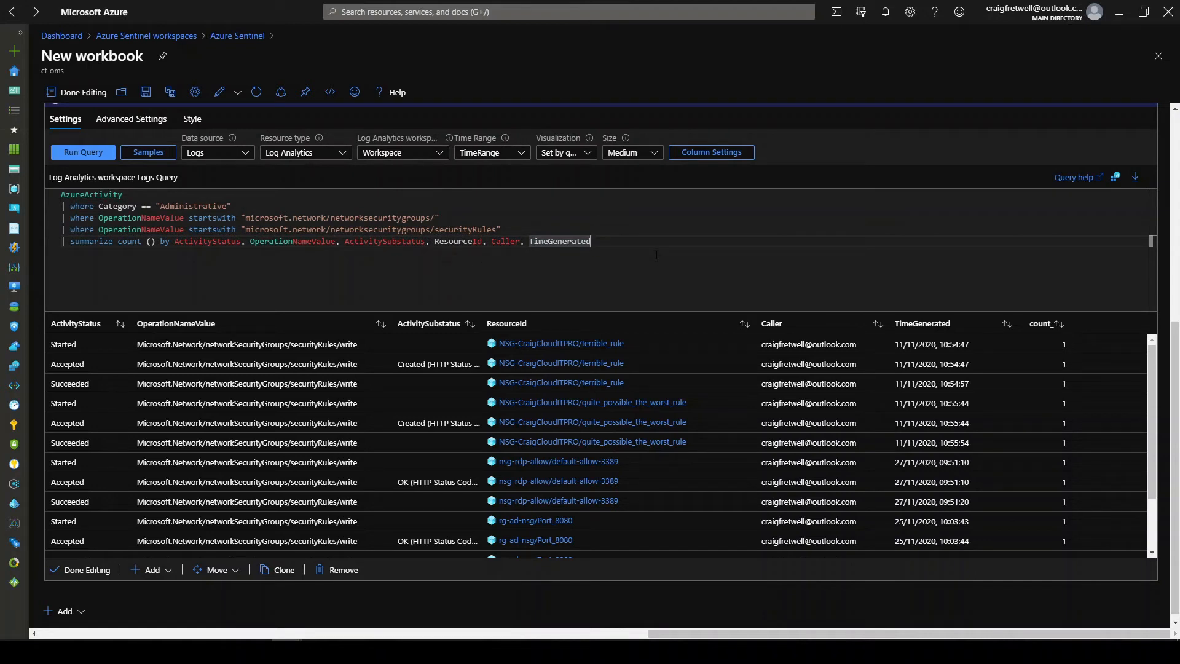
scroll(565, 389, up, 1)
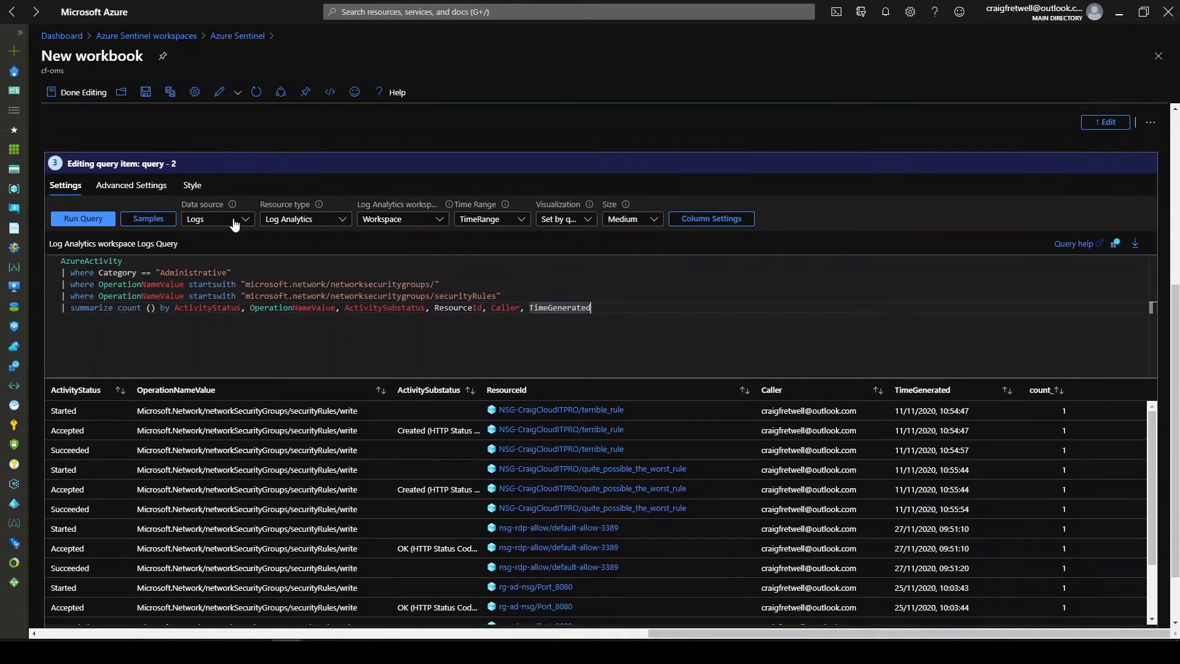
scroll(166, 368, down, 1)
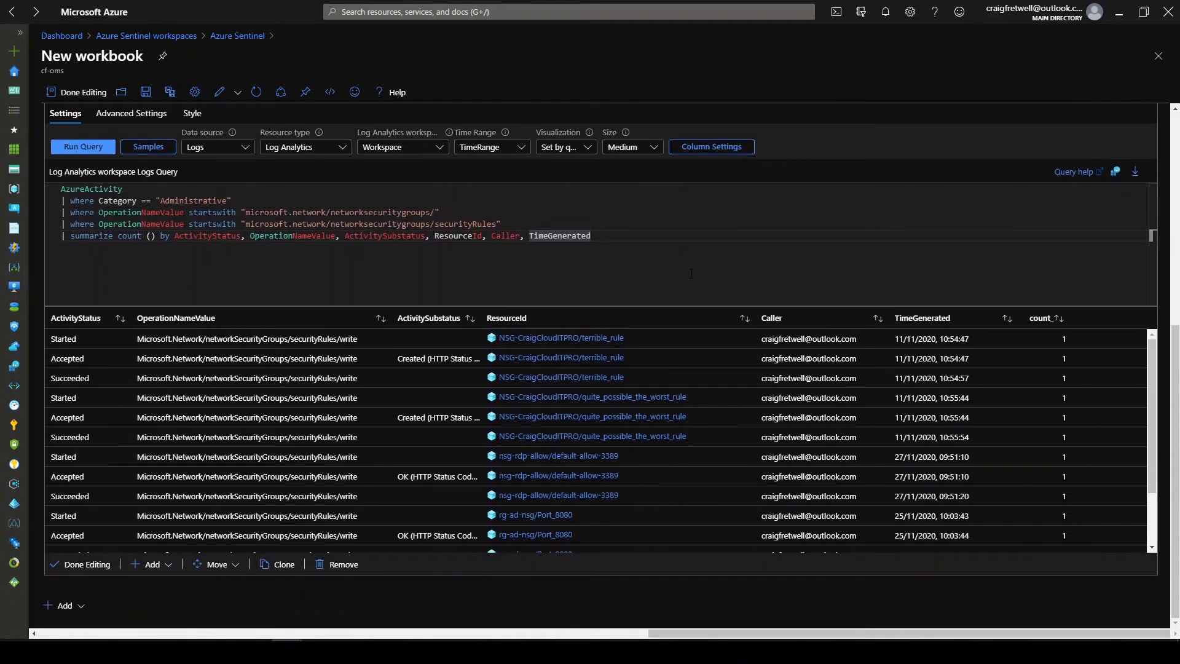
click(85, 563)
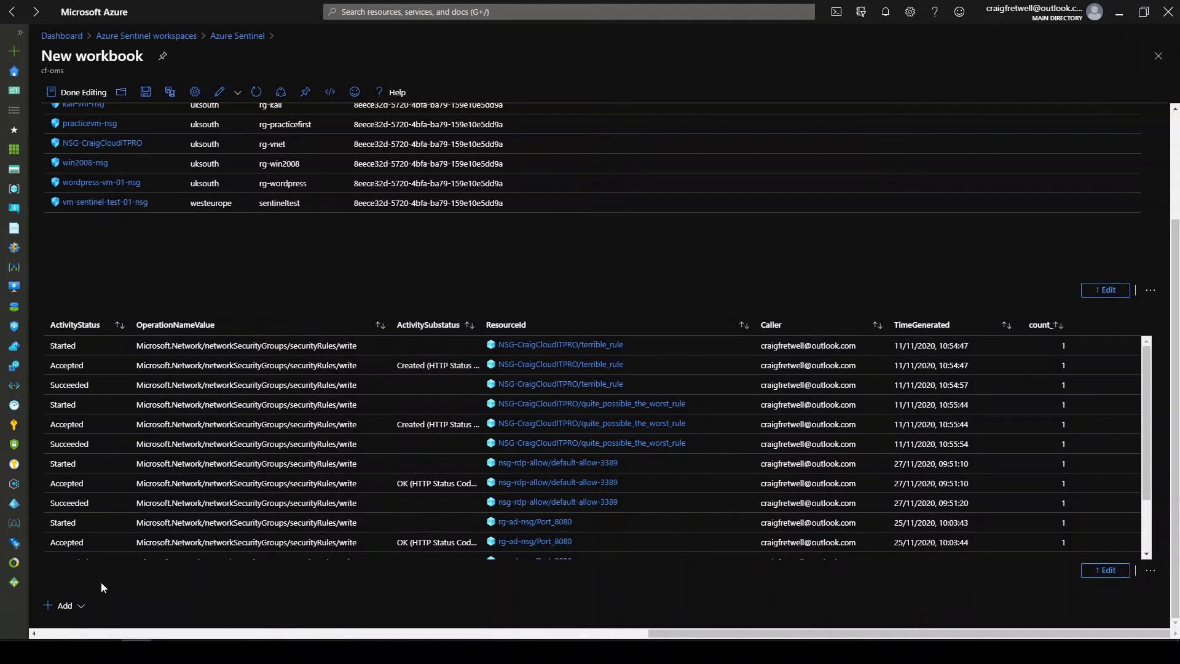
- Add a new query item at the end of the workbook and start its query with the AzureActivity table
click(75, 606)
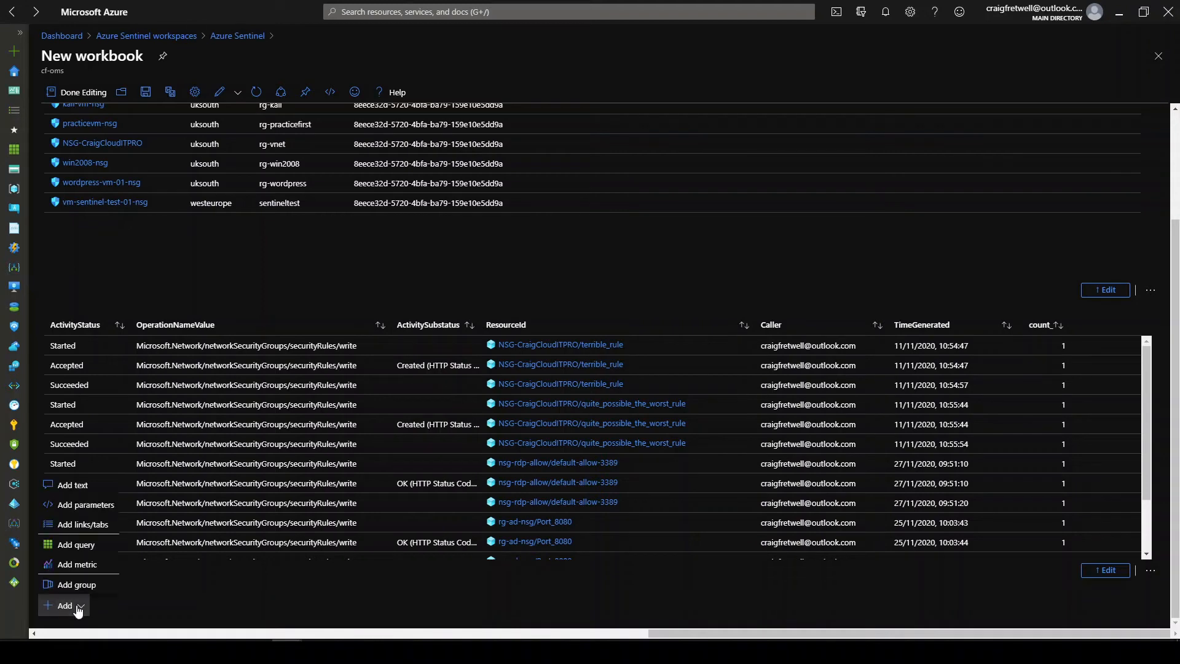
click(86, 545)
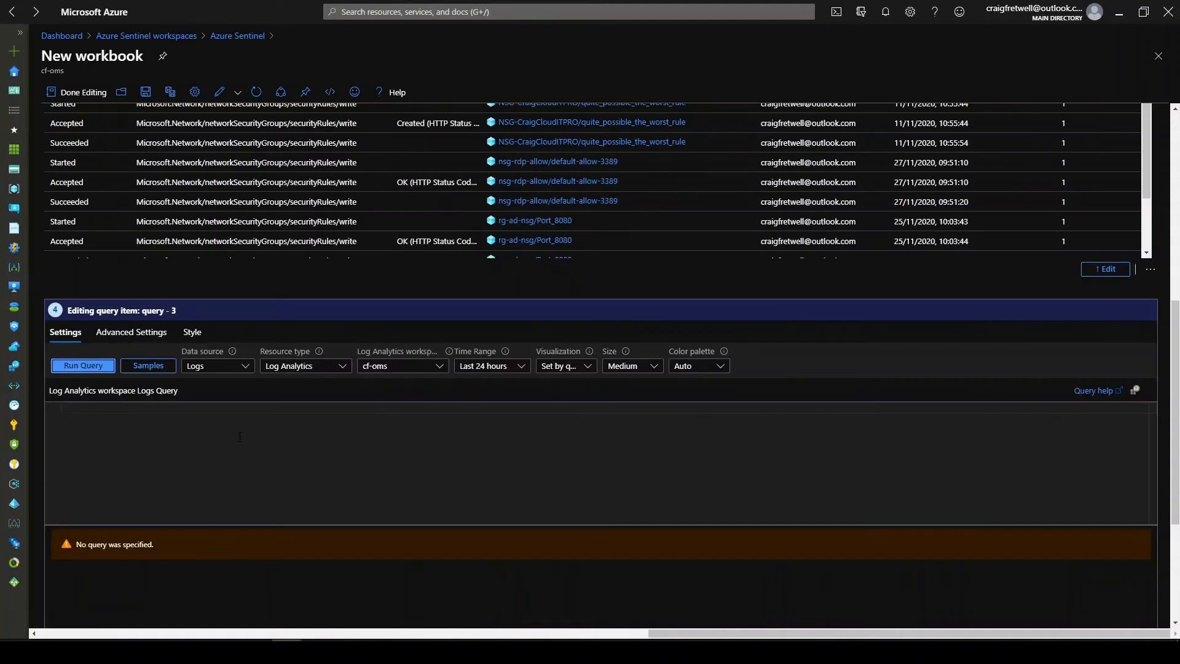
text(AzureA)
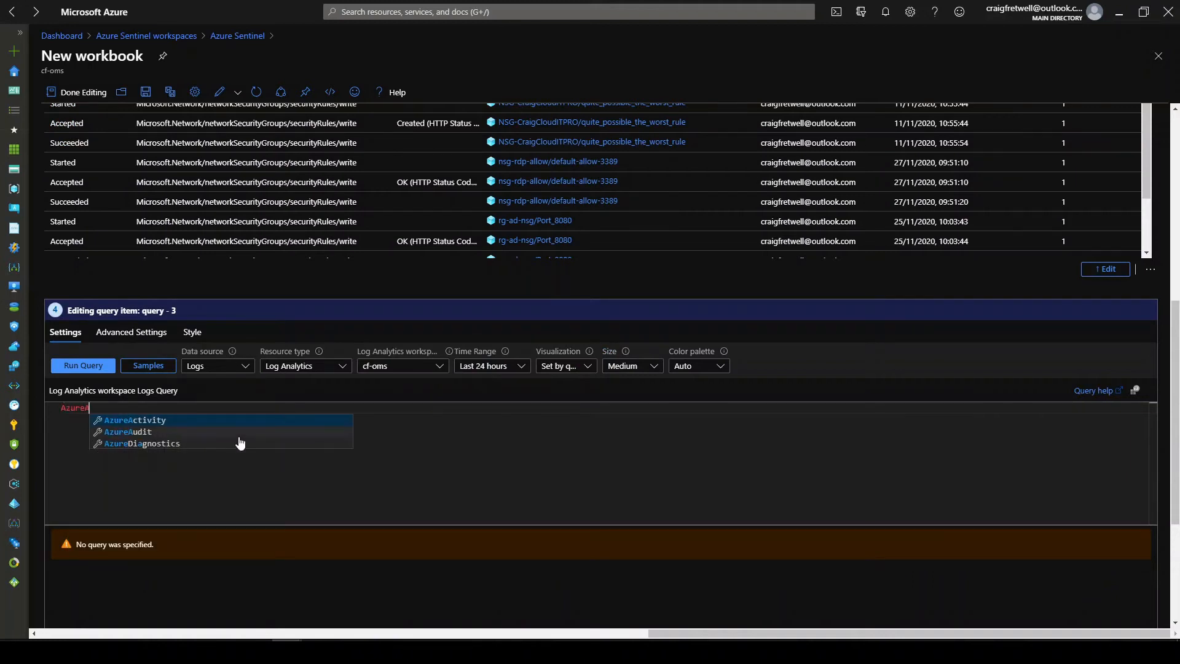
key(Tab)
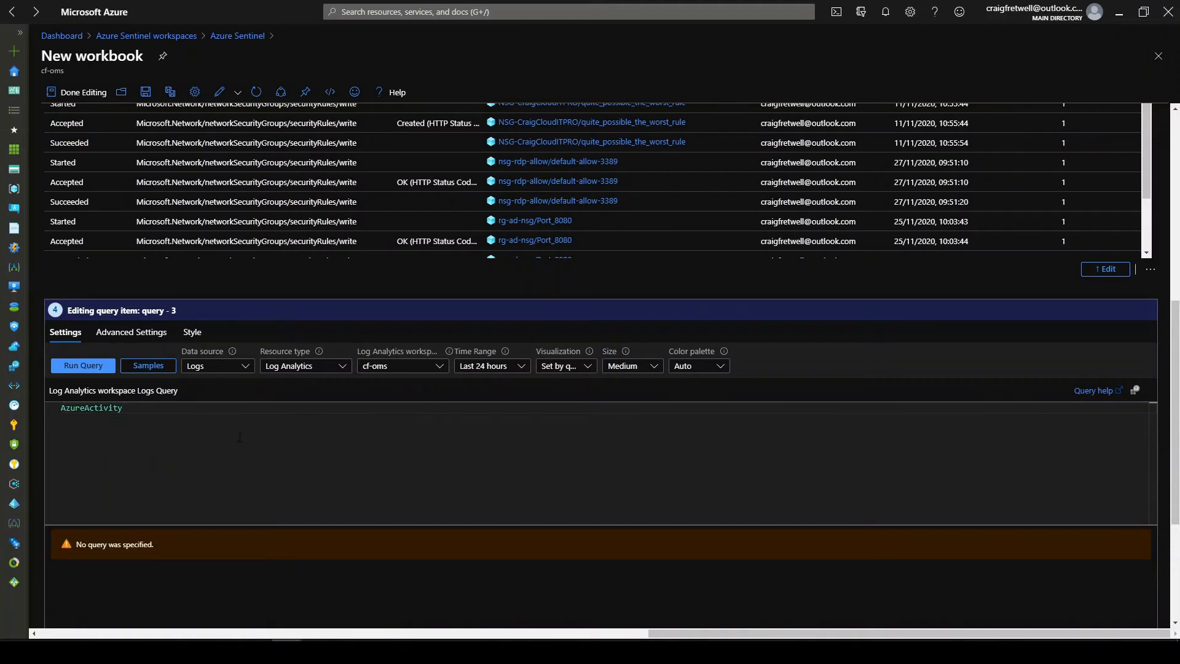
- Add the filter line | where Category == "Administrative" to the new query
text(| where Ca)
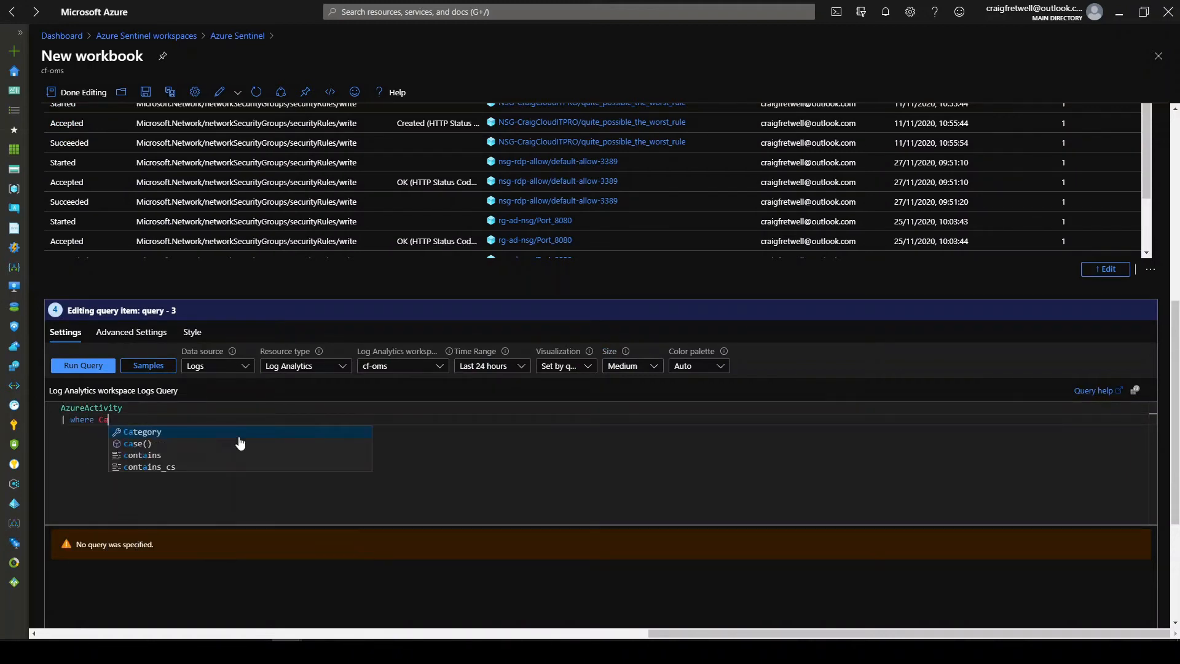
key(Tab)
text(== )
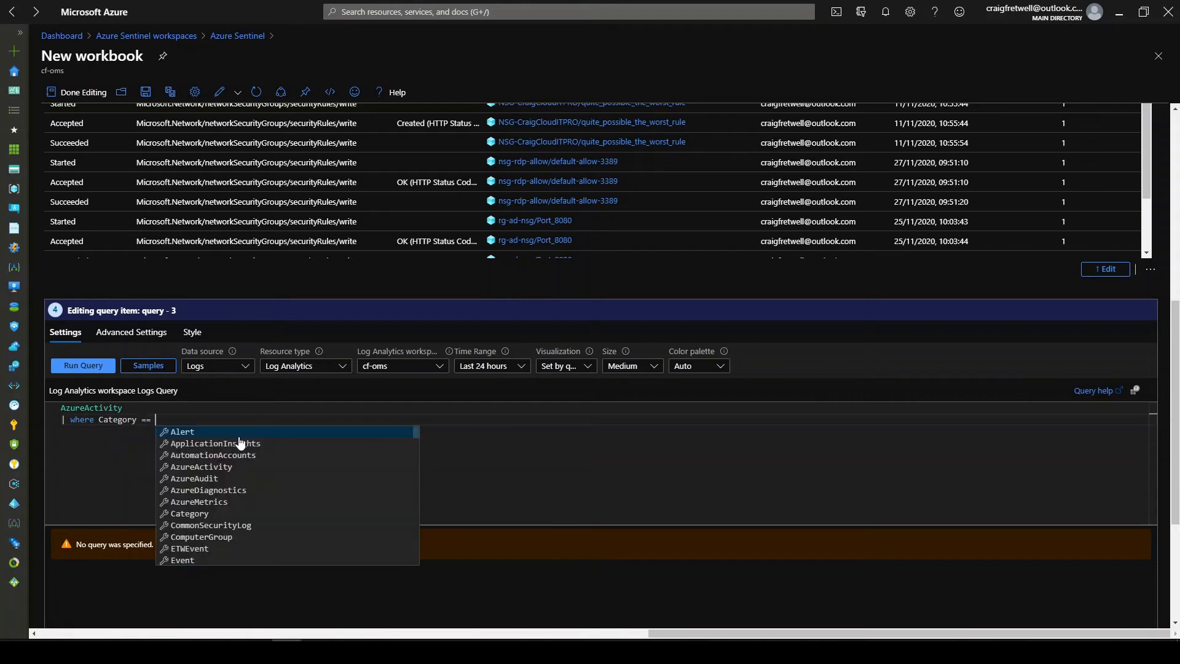
text("Administrative" )
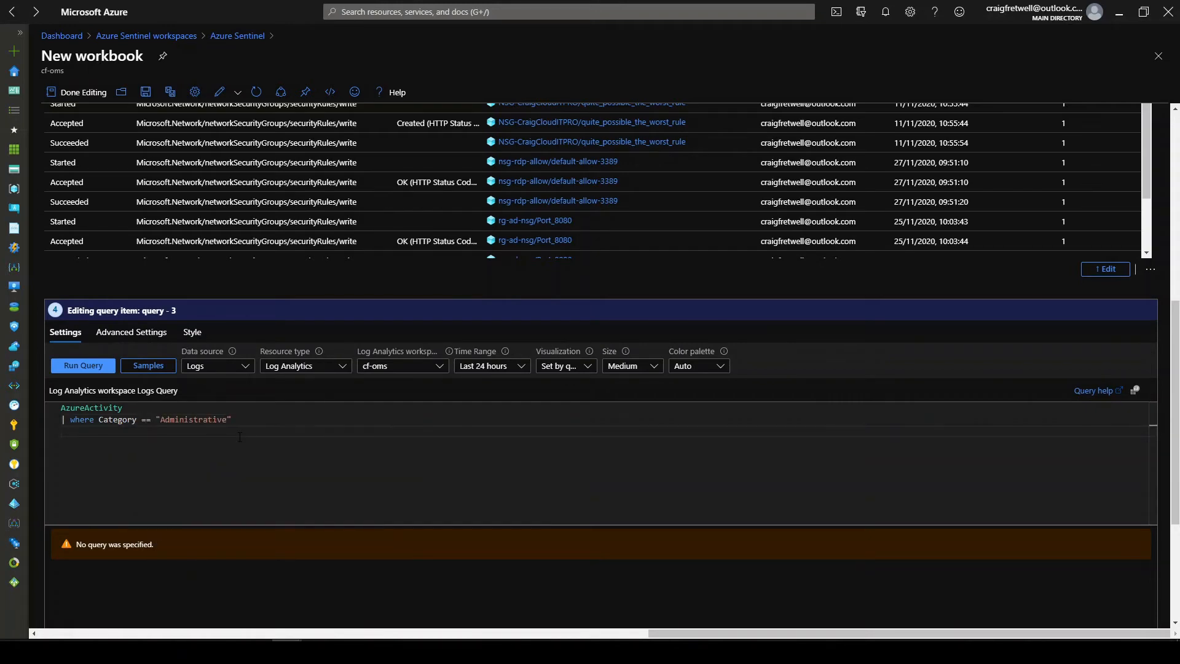
- Add the filter line | where OperationNameValue startswith "microsoft.network/networksecuritygroups/" to the new query
text(| )
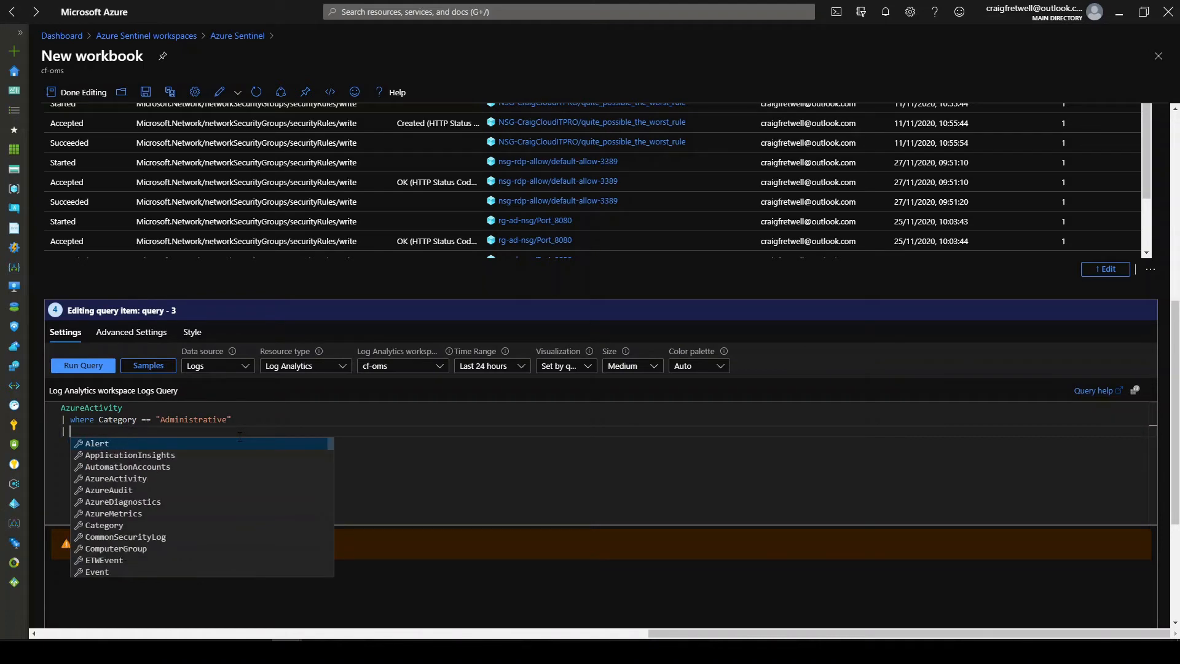
text(where Op)
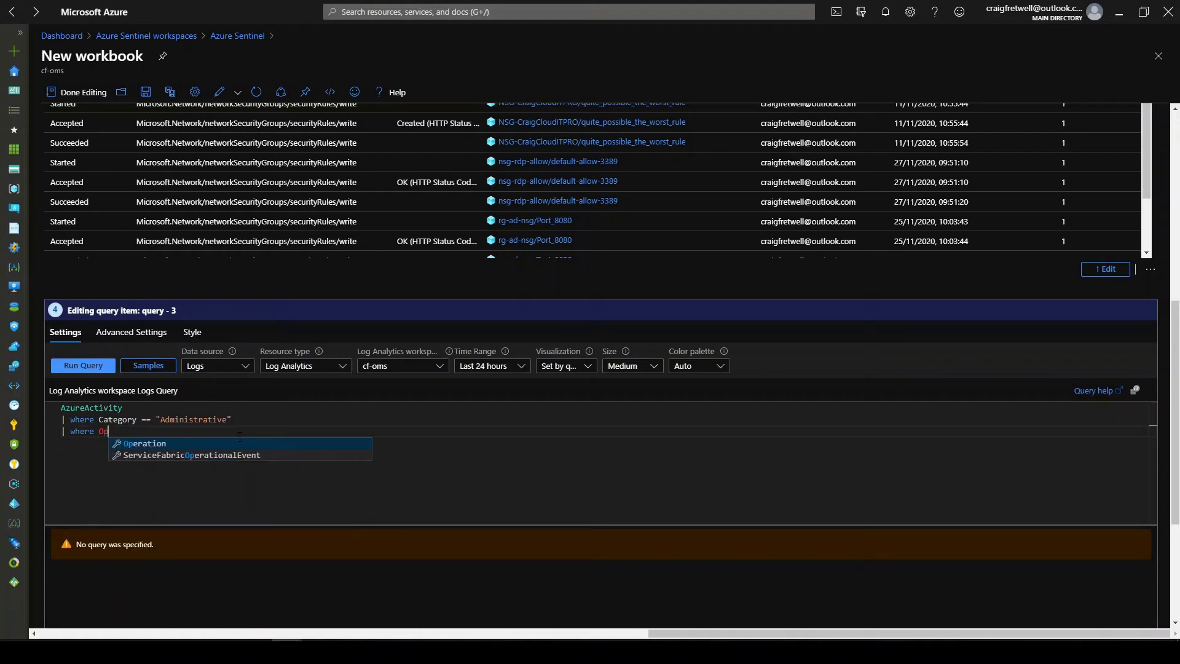
text(erationV)
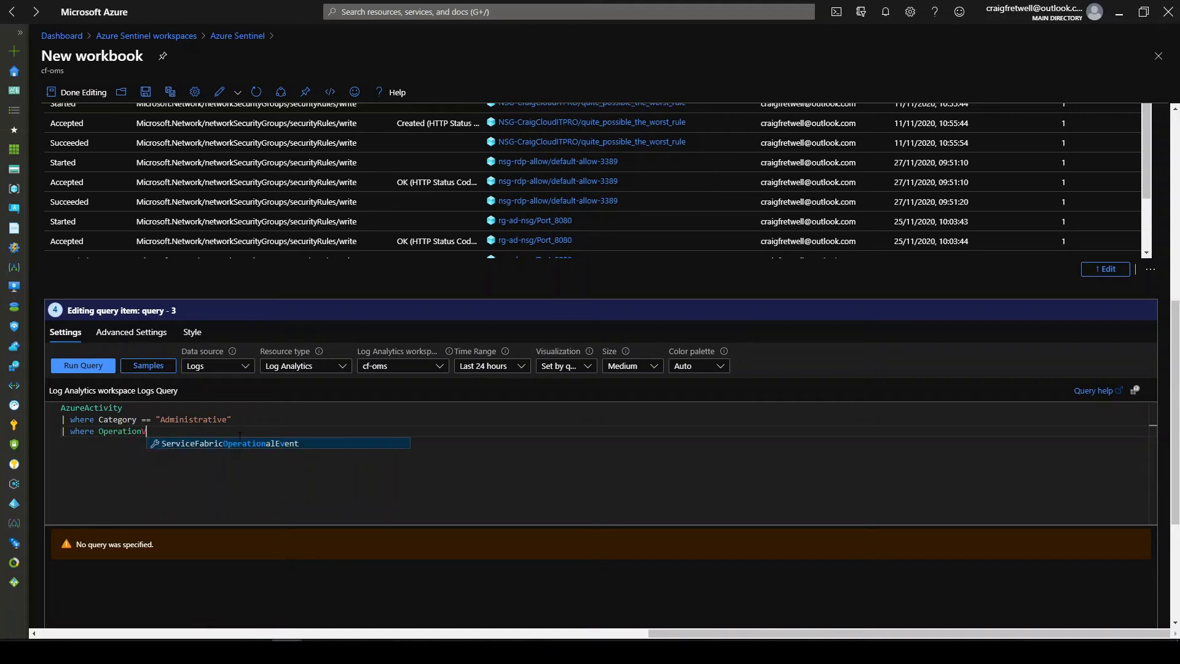
key(BackSpace)
text(NameVlue)
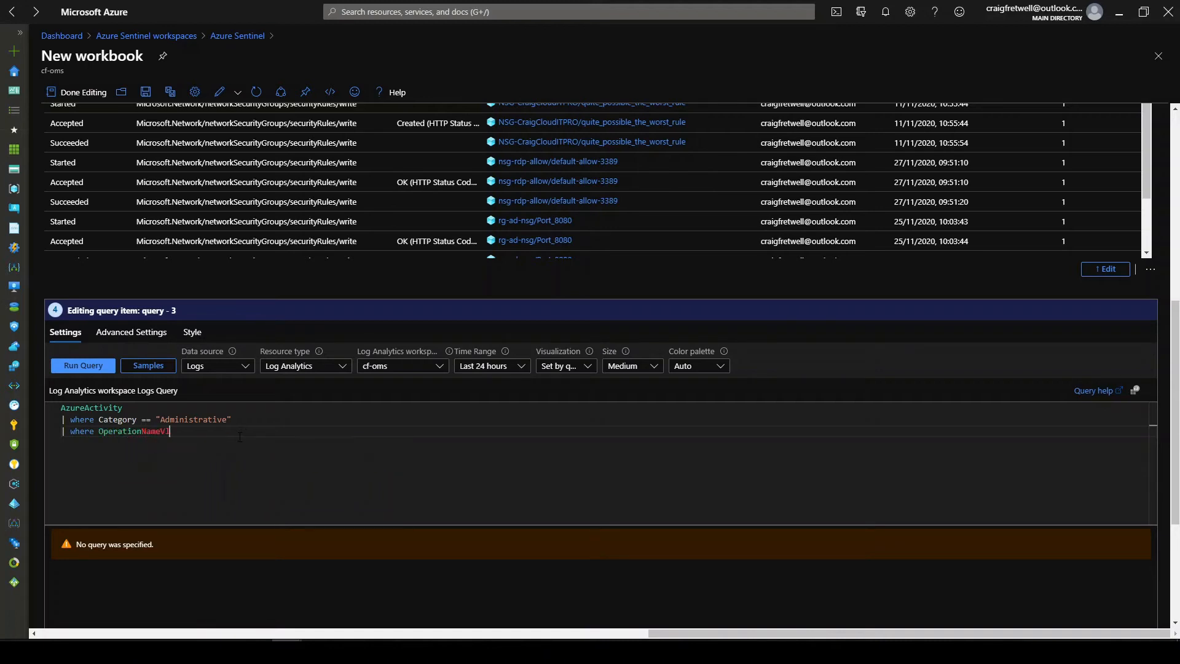
key(BackSpace)
key(BackSpace)
key(BackSpace)
text(alue st)
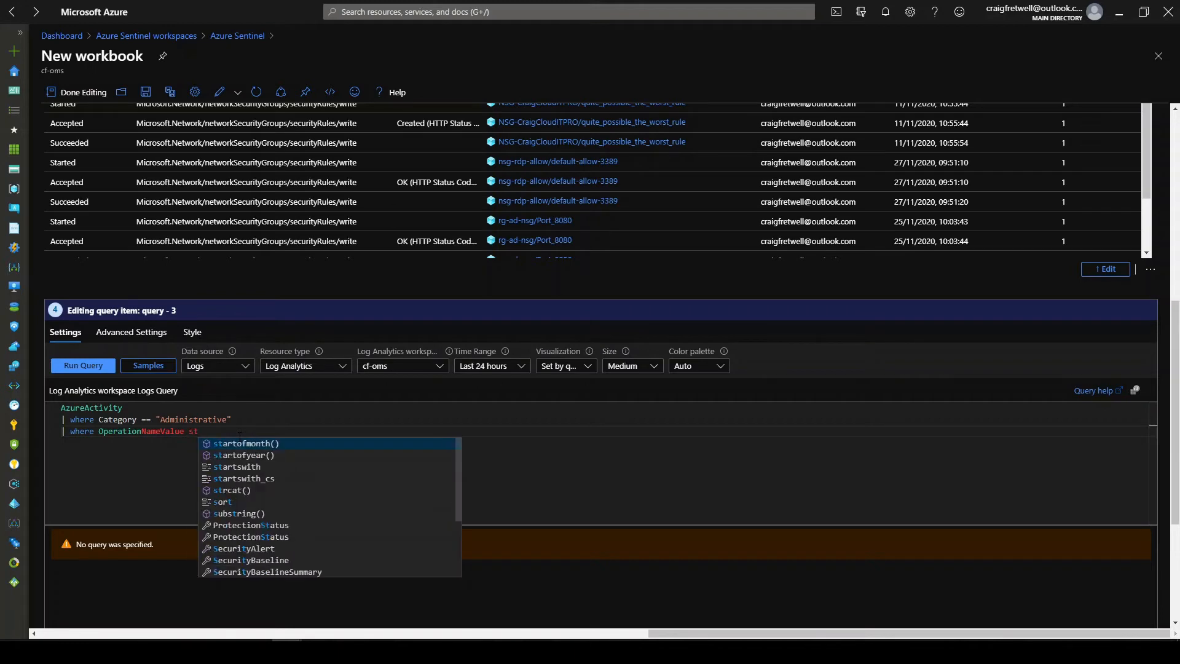
text(artswith "mi)
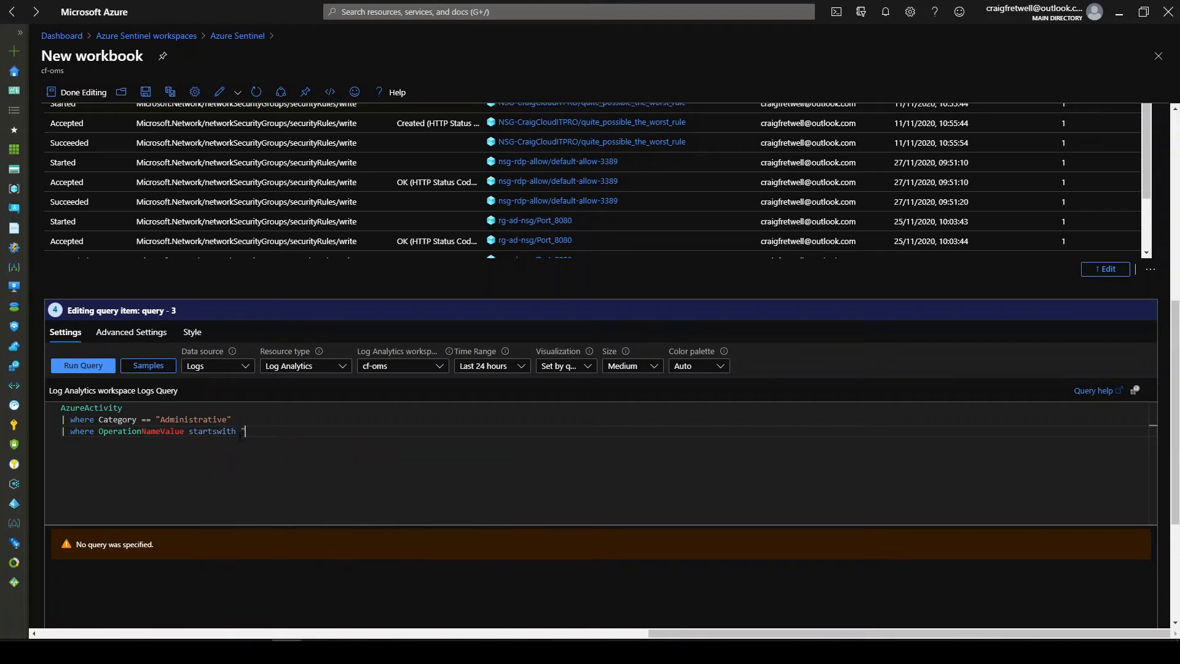
text(crosoft.network/)
text(se)
key(BackSpace)
key(BackSpace)
text(networ)
text(ksecr)
text(ritygroups/")
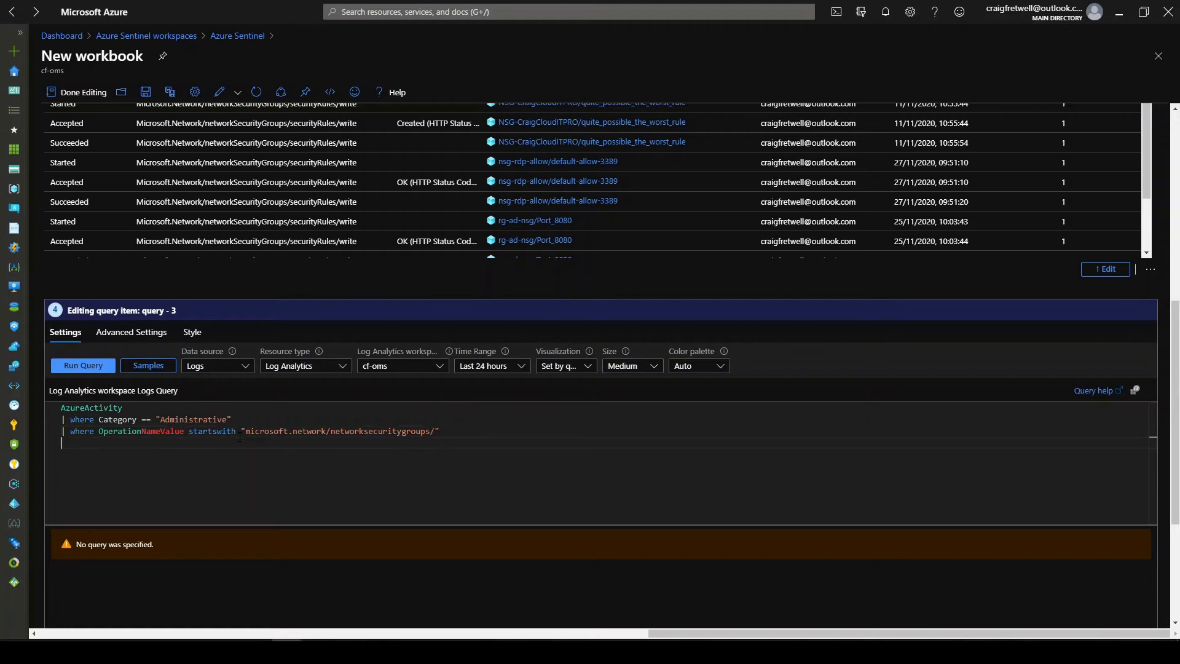
- Begin a summarize line in the query reading | summarize count () by
text(| su)
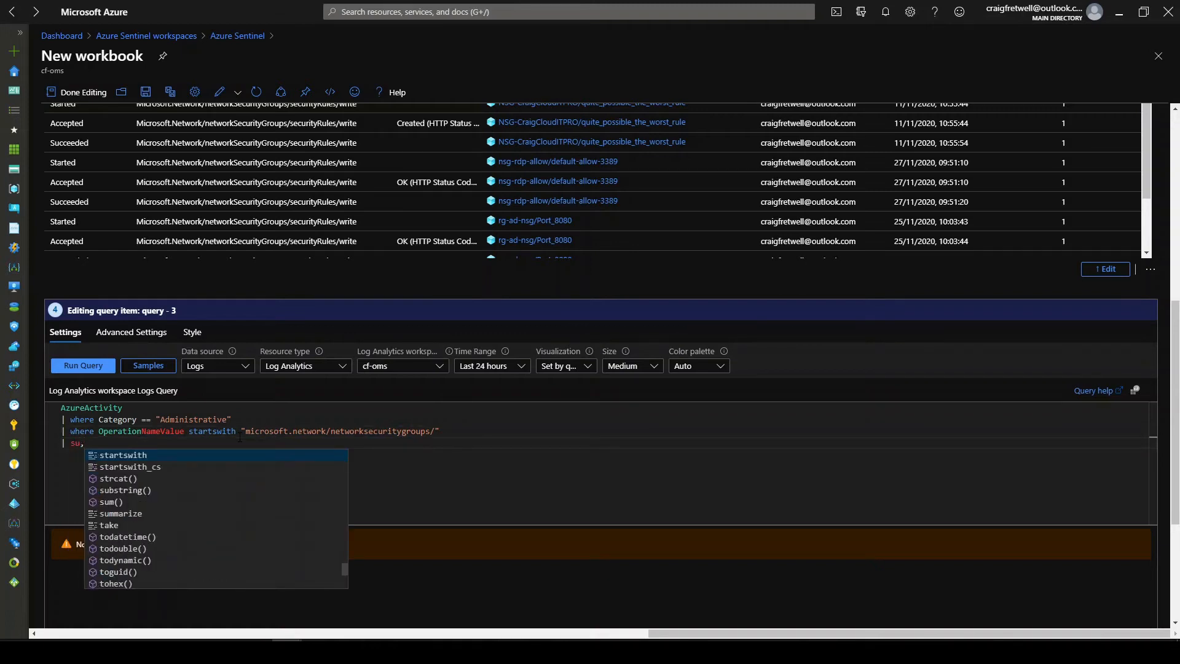
text(,)
key(BackSpace)
text(mm)
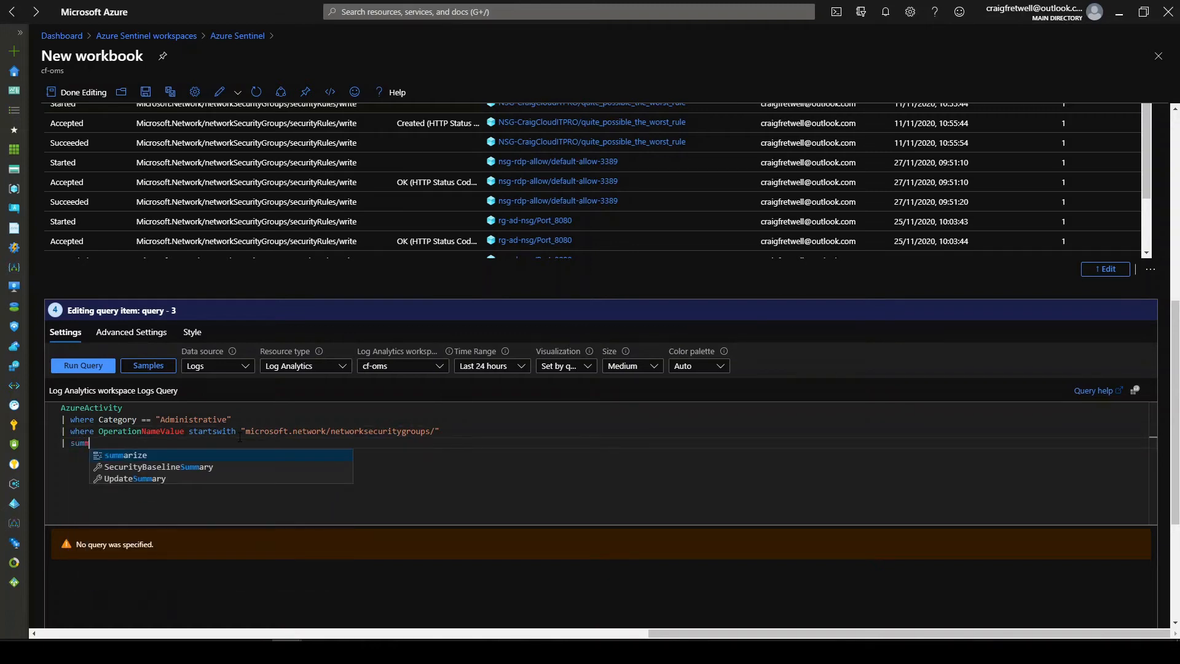
text(arize count)
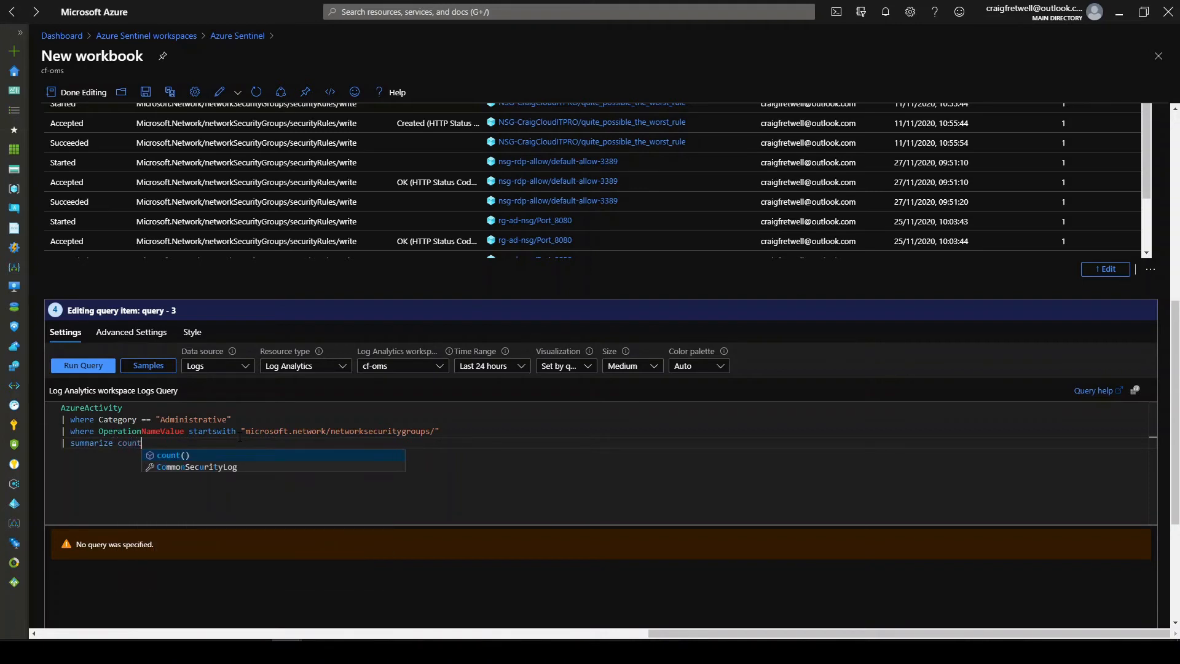
key(Escape)
text(())
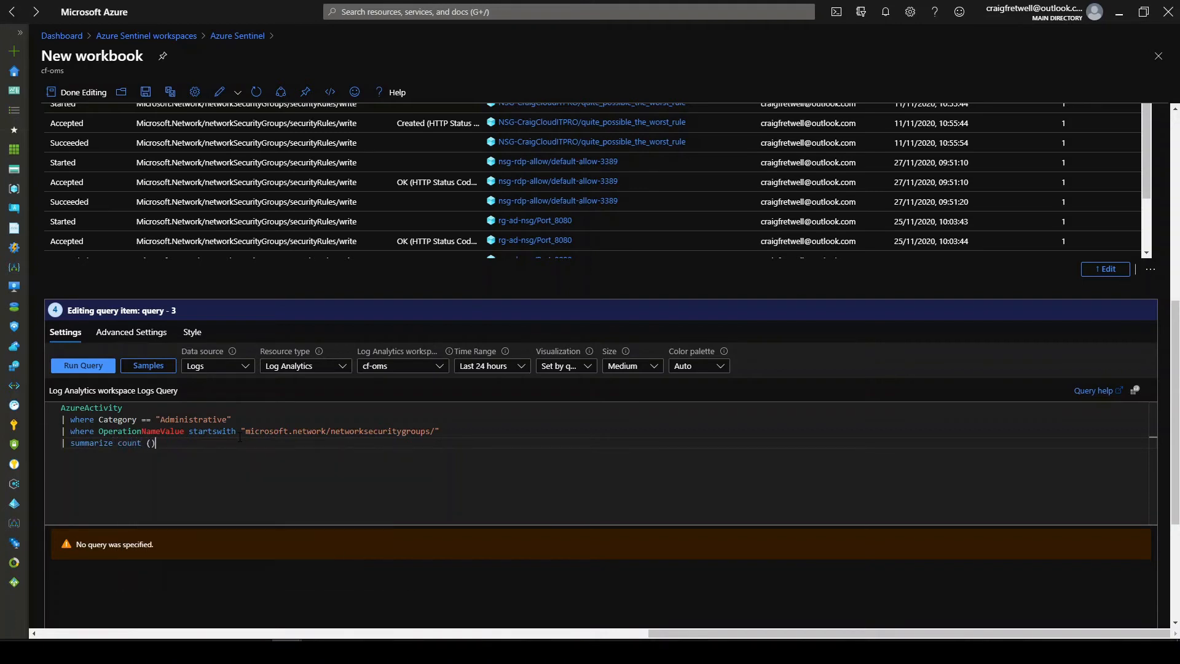
text( b)
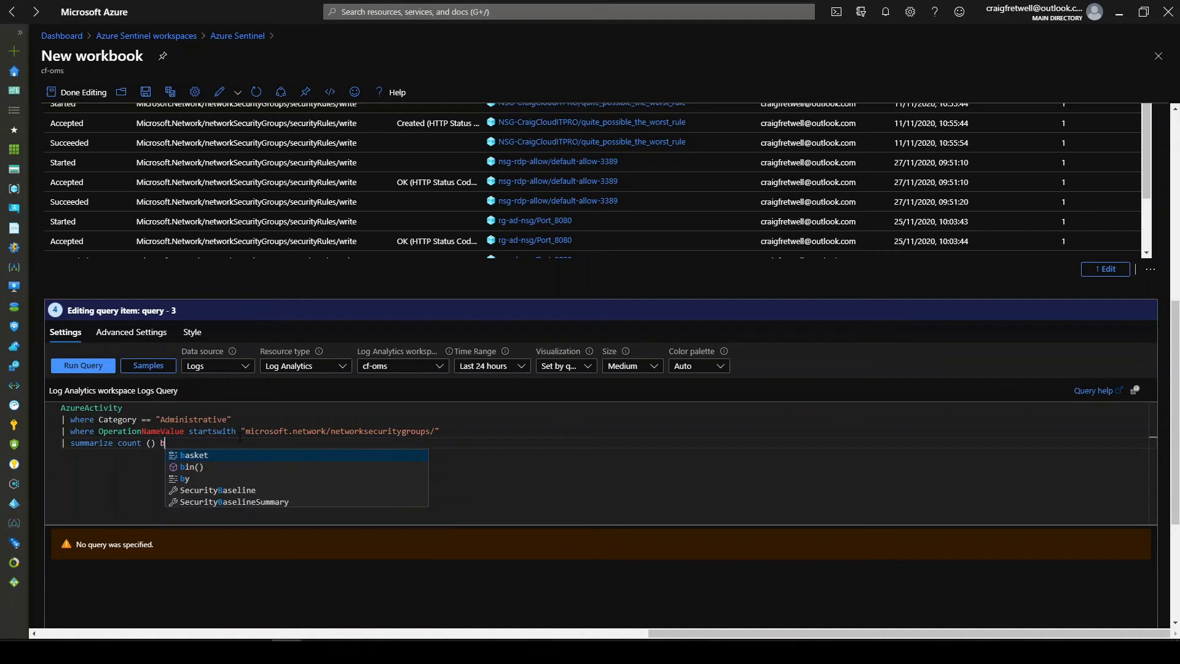
text(y P[)
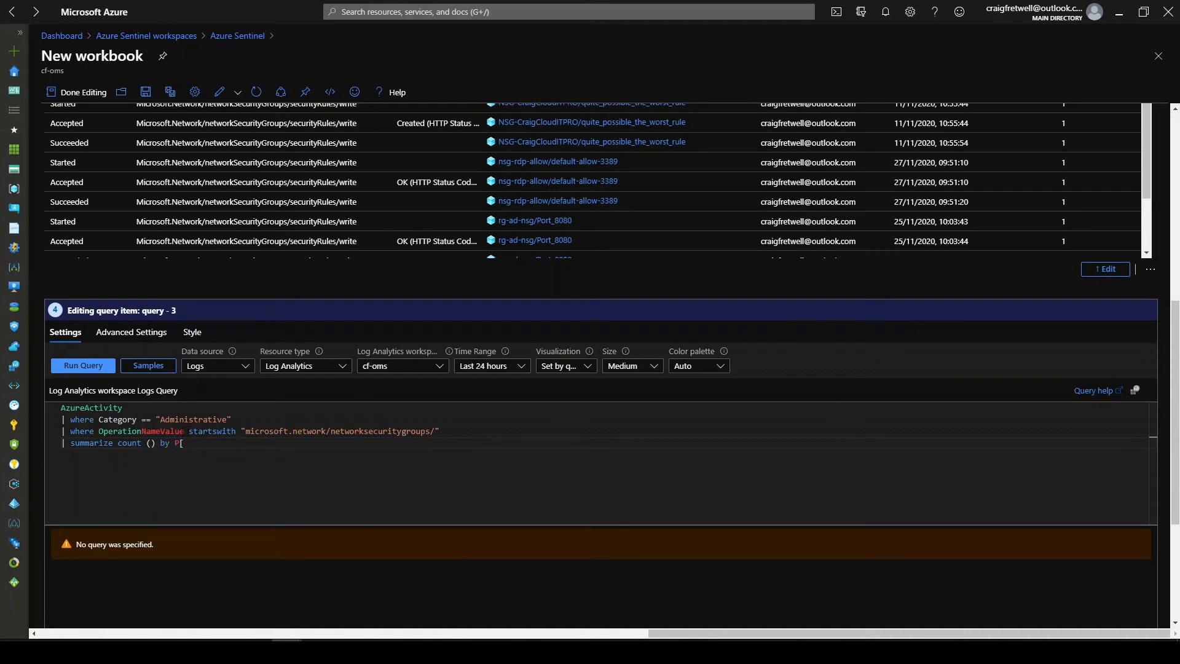
- Complete the by clause with OperationNameValue, copied from the filter line above
key(Up)
key(ctrl+shift+Left)
key(ctrl+c)
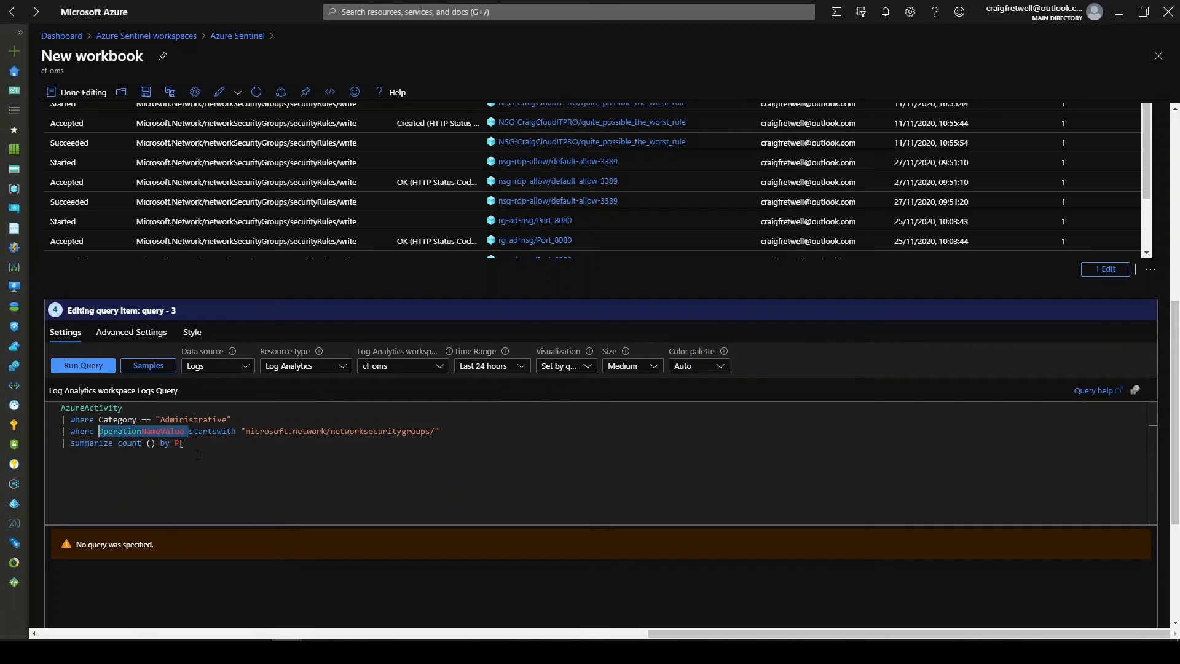
click(197, 455)
key(BackSpace)
key(ctrl+v)
text(OperationNameValue)
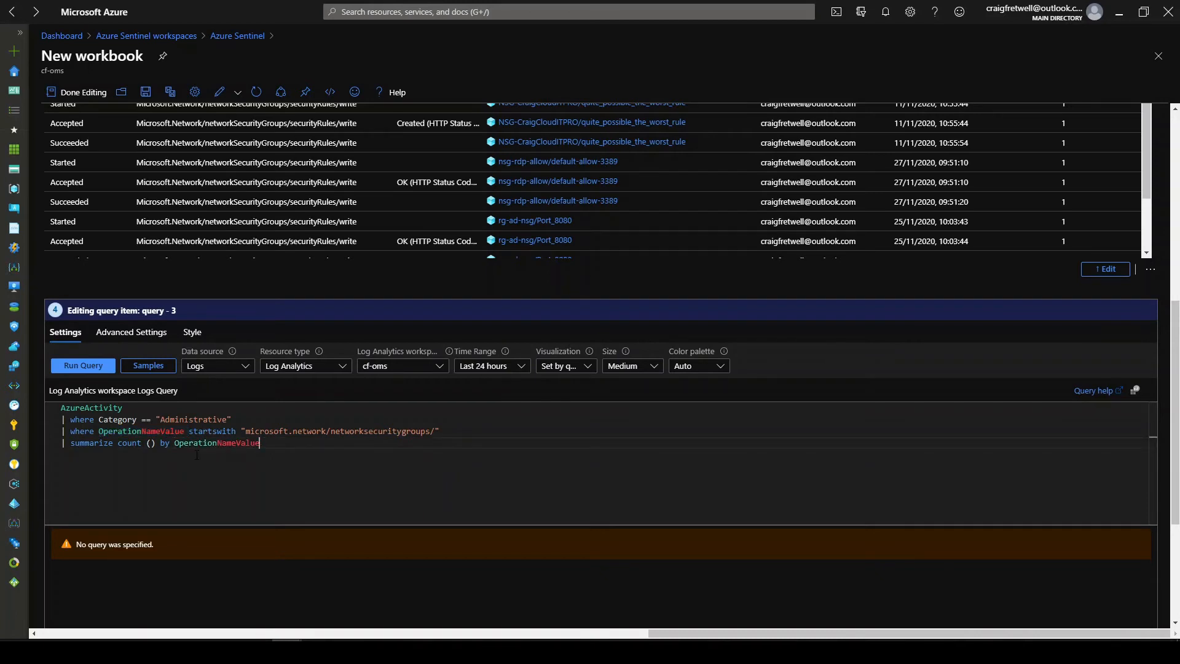
- Add ActivitySubstatus as the second grouping column of the summarize line
text(, )
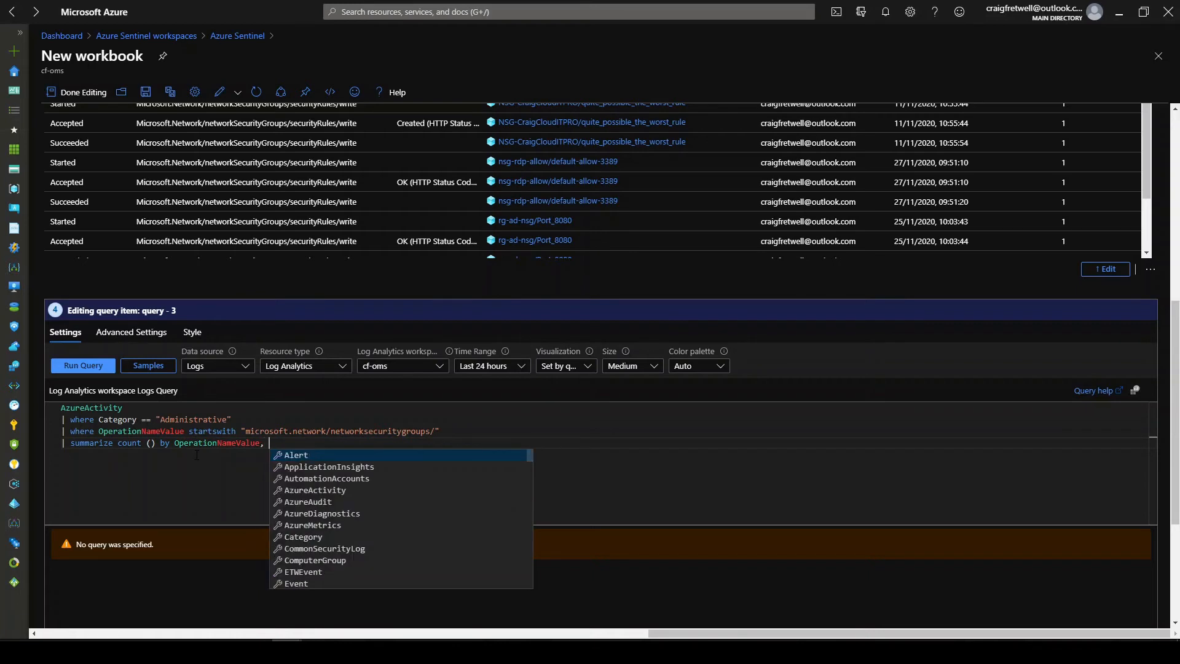
text(Activit)
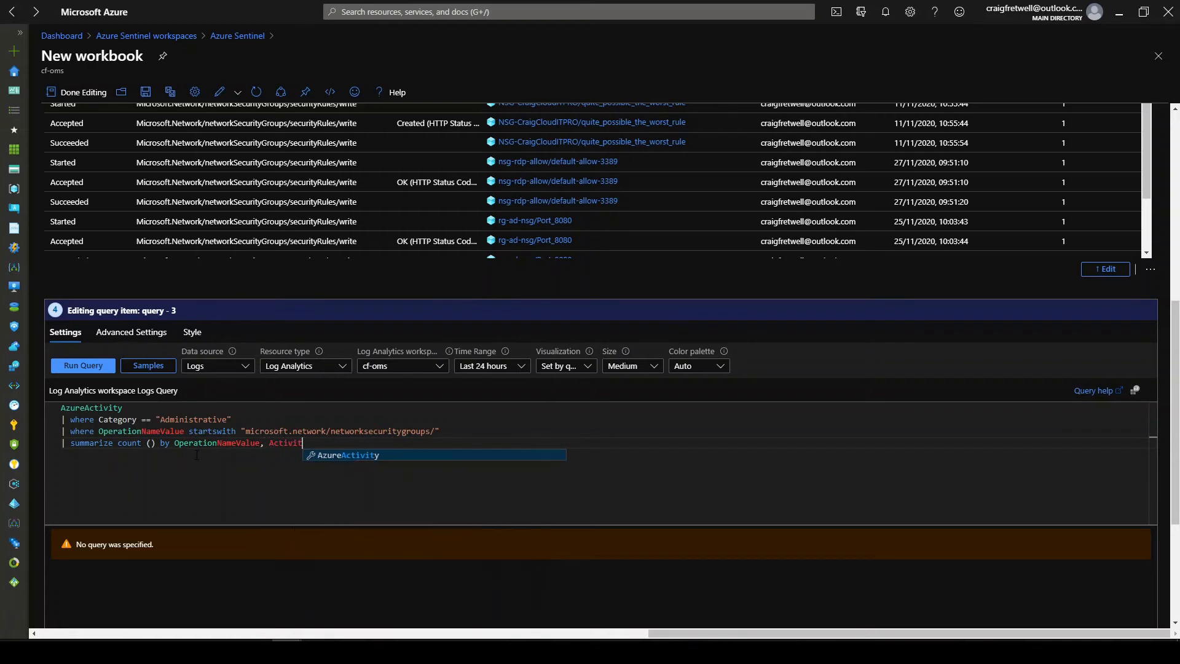
text(ysubstatus)
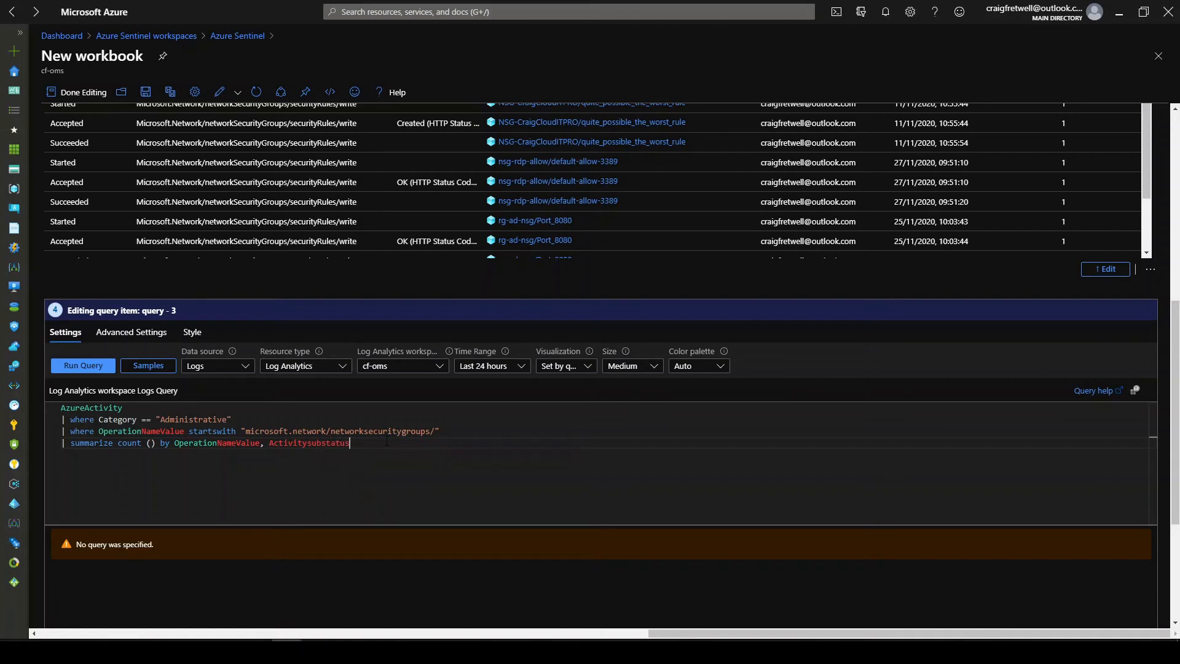
click(311, 442)
key(BackSpace)
text(S)
- Run the query and show its results as a bar chart
key(ctrl+a)
click(96, 368)
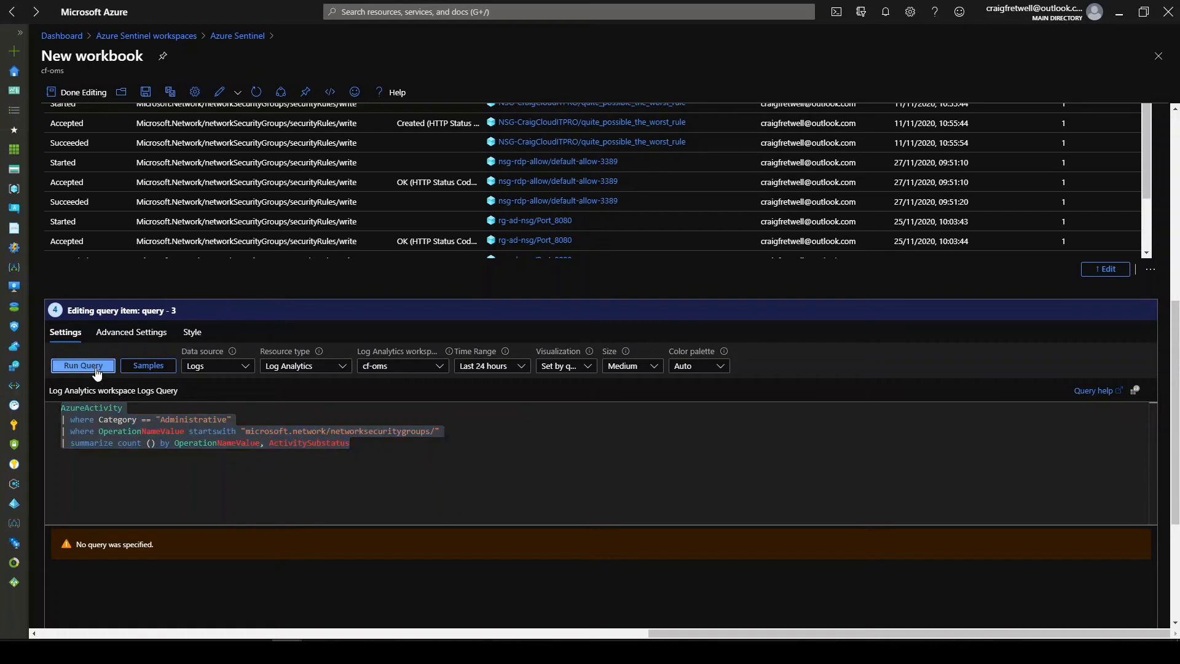
scroll(505, 435, down, 1)
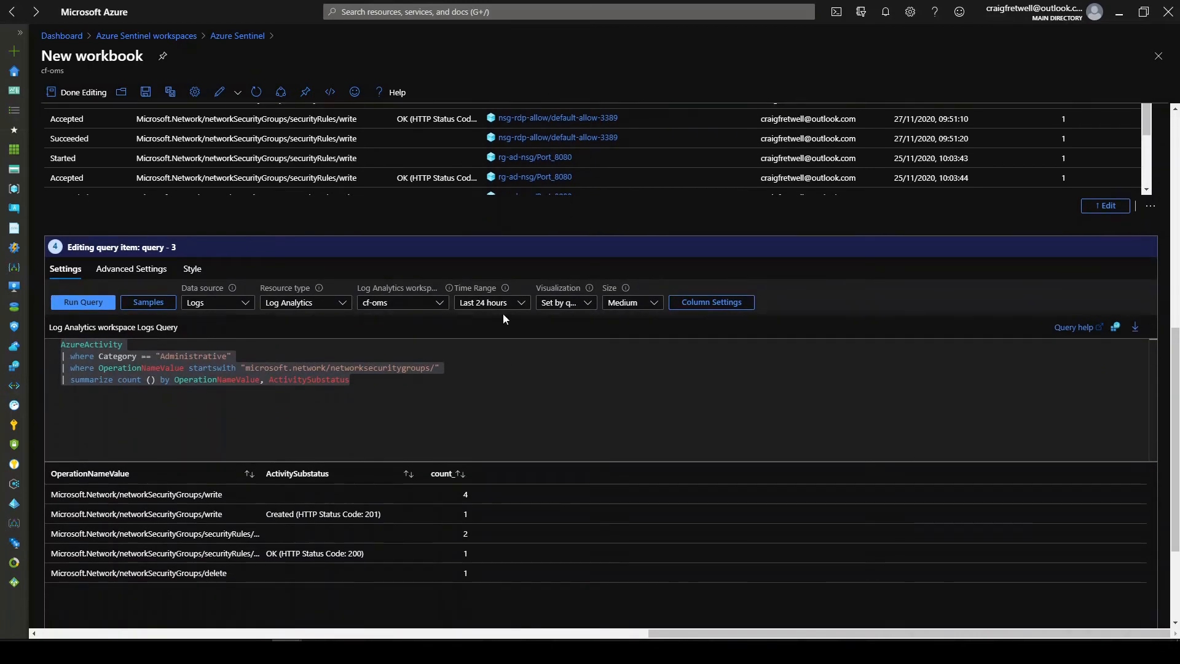
click(565, 304)
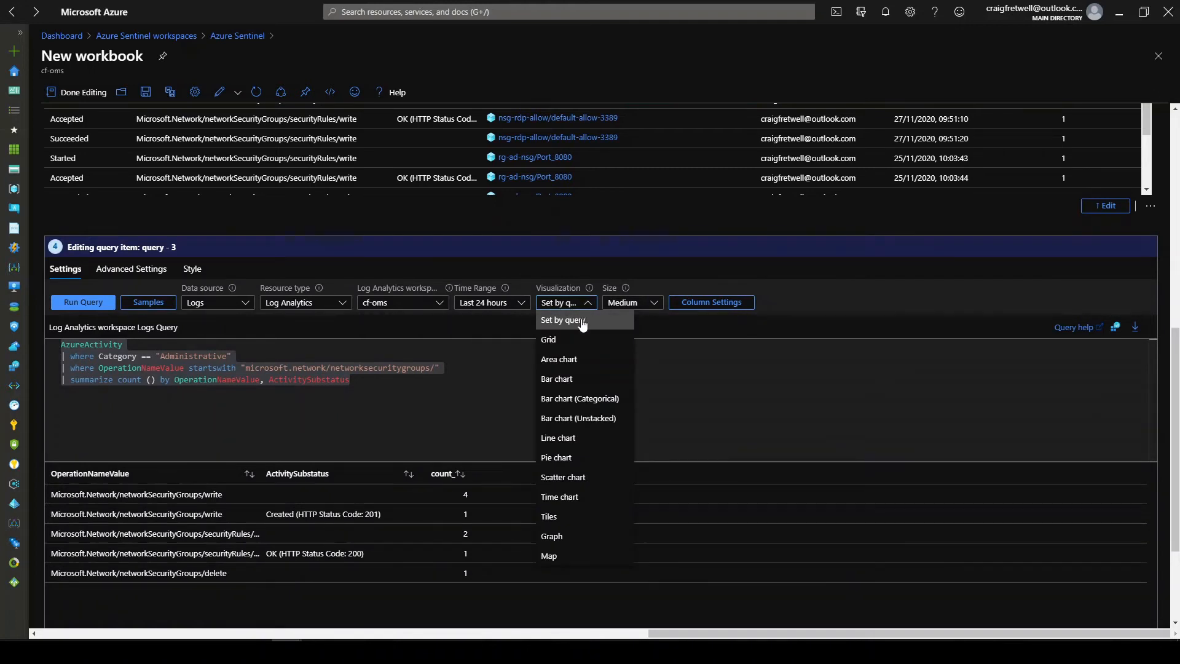
click(591, 378)
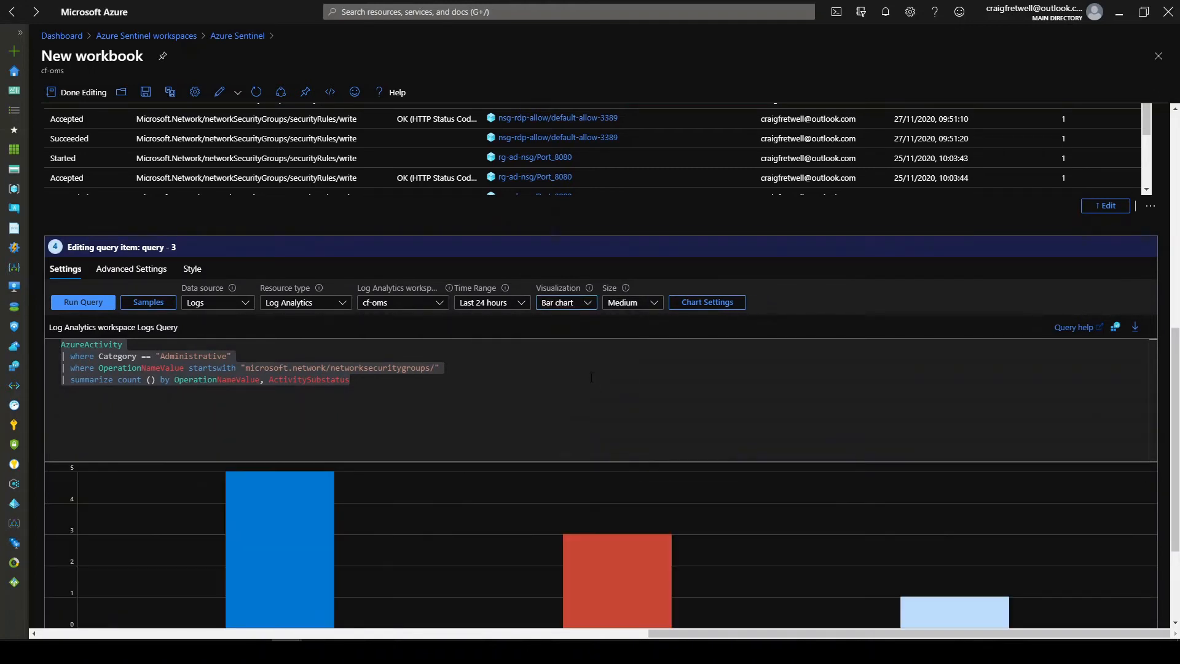
drag(1177, 372, 1176, 450)
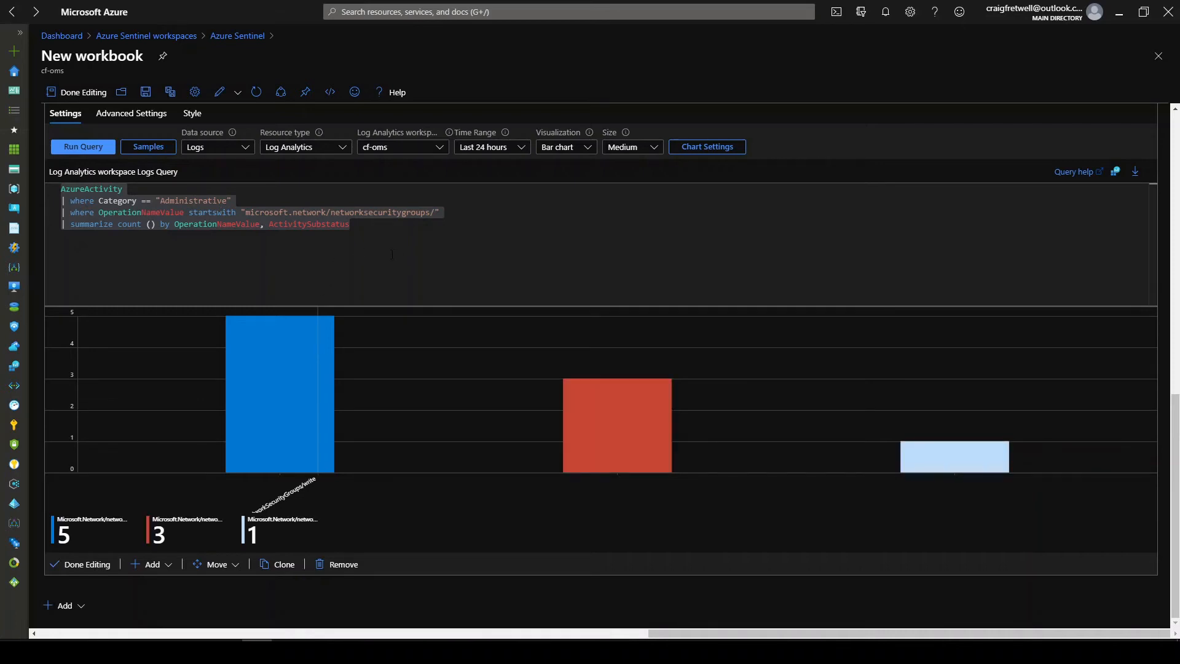
- Review the security rule changes table together with the new query's bar chart
scroll(405, 258, up, 1)
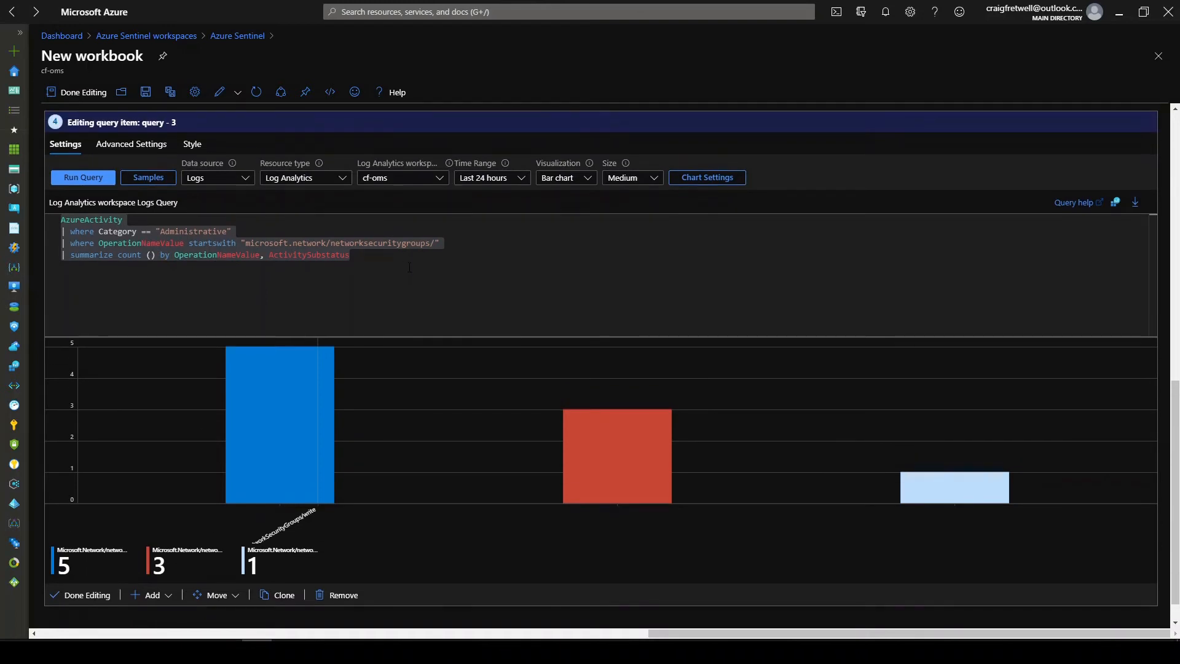
scroll(409, 267, up, 4)
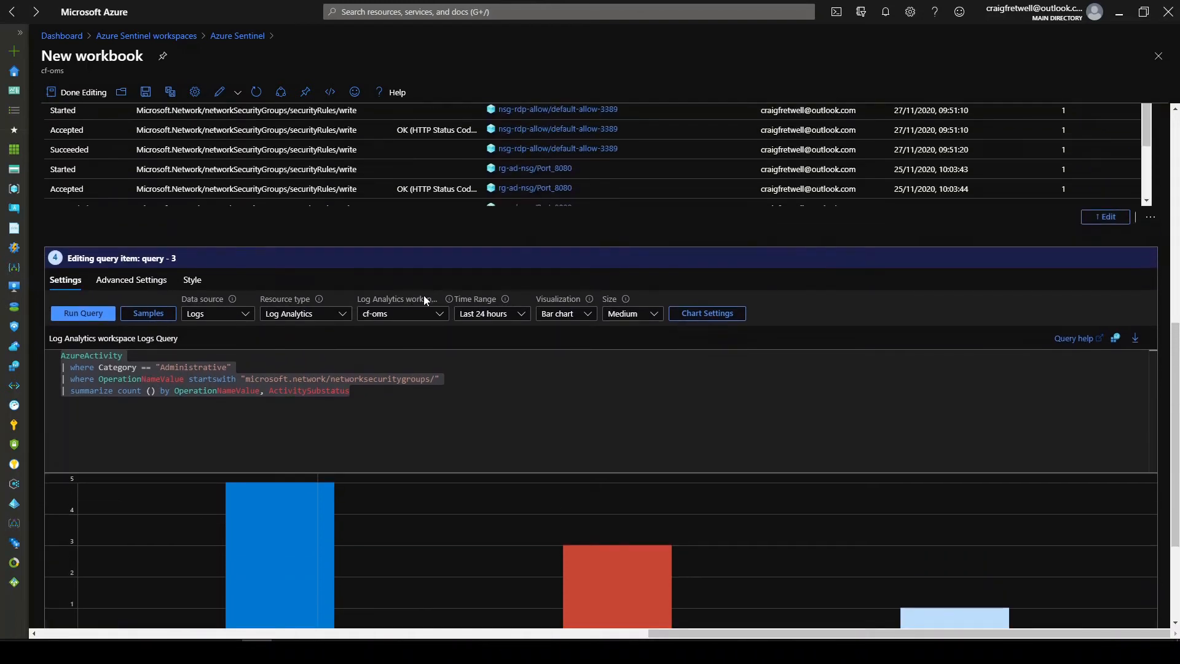
scroll(515, 378, up, 8)
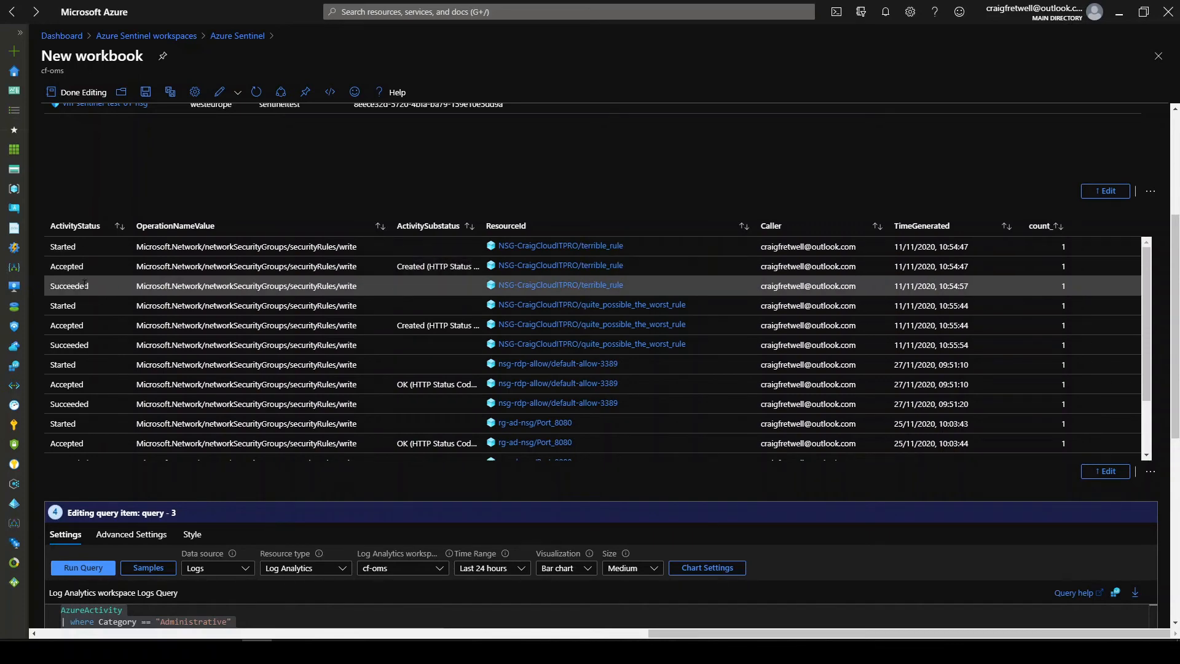
scroll(86, 286, down, 5)
scroll(569, 446, down, 3)
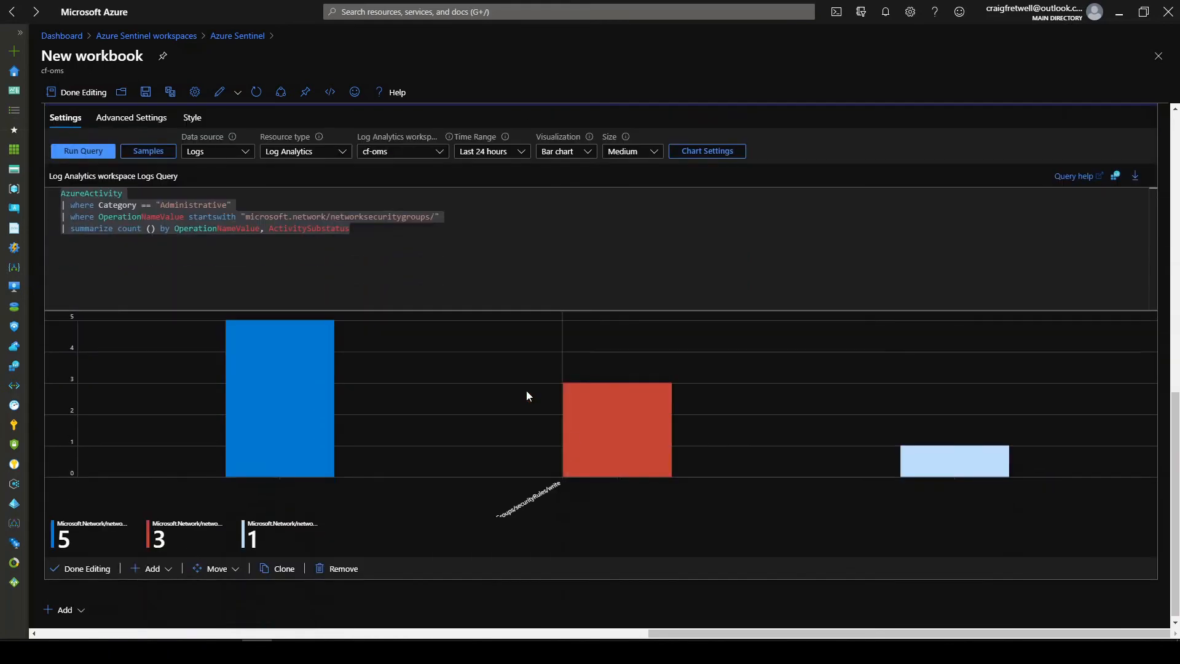
click(436, 270)
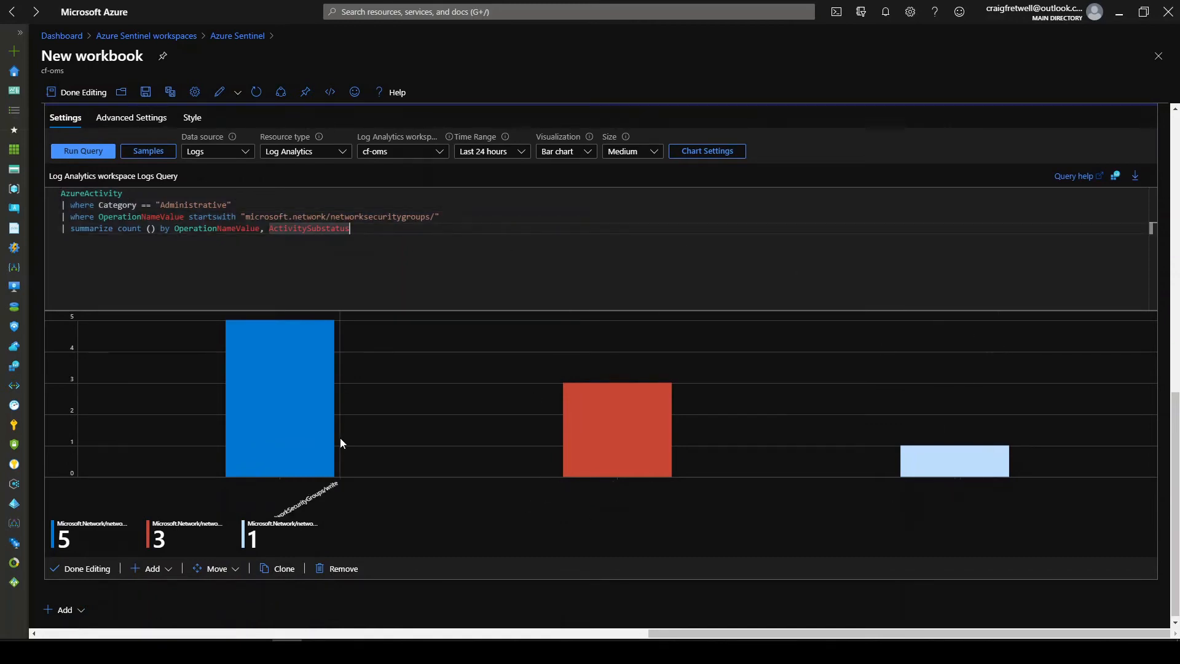
- Try the Line chart and Pie chart visualizations on the query results
click(571, 158)
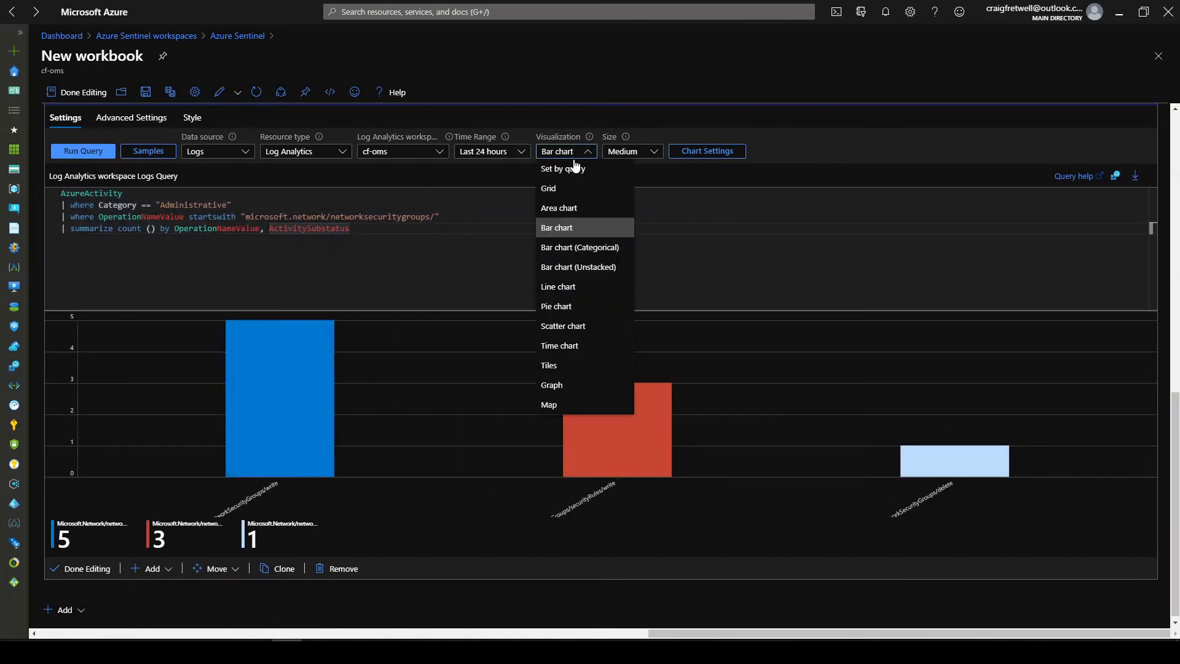
click(584, 284)
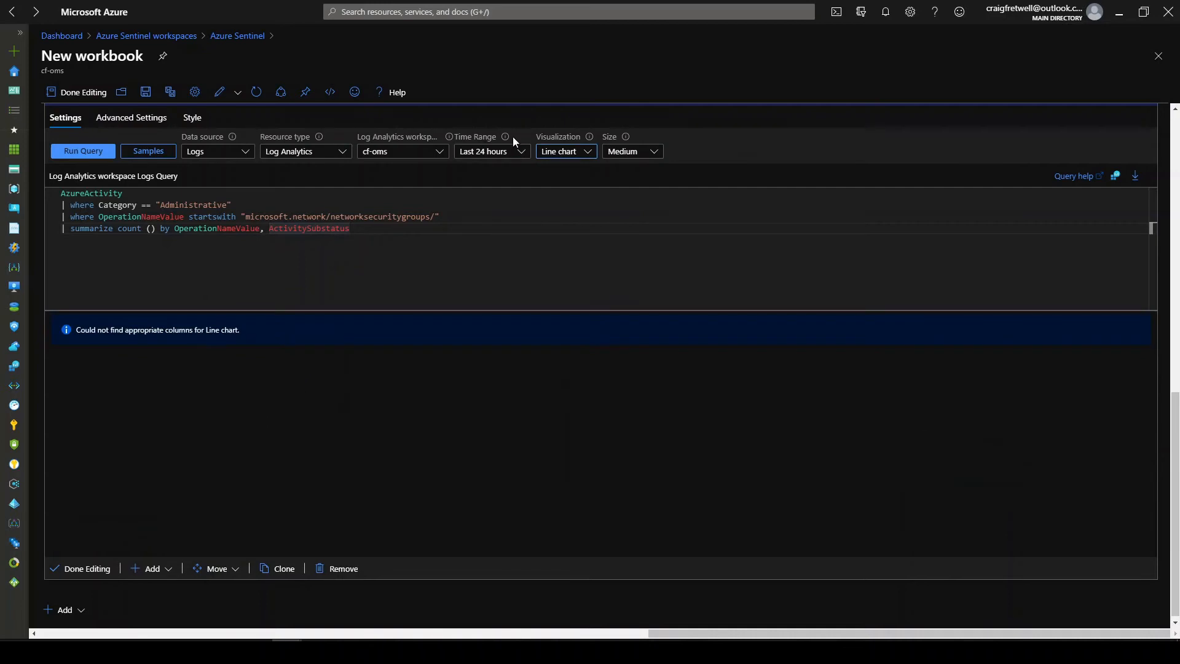
click(505, 153)
click(571, 154)
click(597, 314)
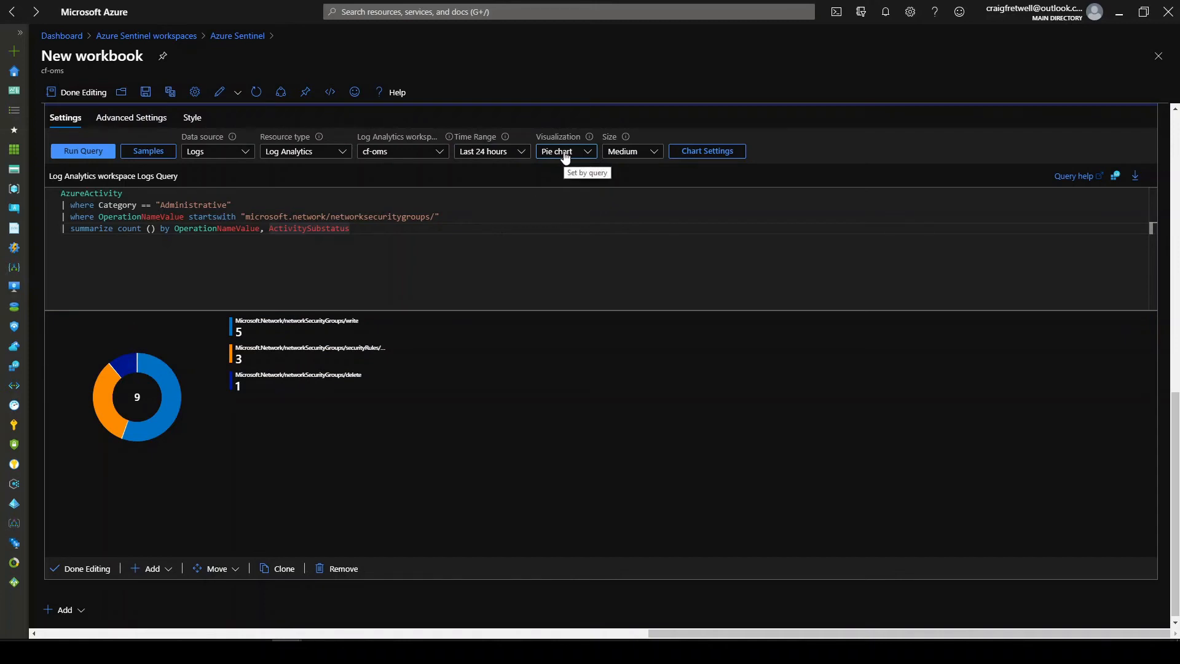
- Try the Scatter chart, Time chart and Tiles visualizations on the query results
click(565, 154)
click(568, 343)
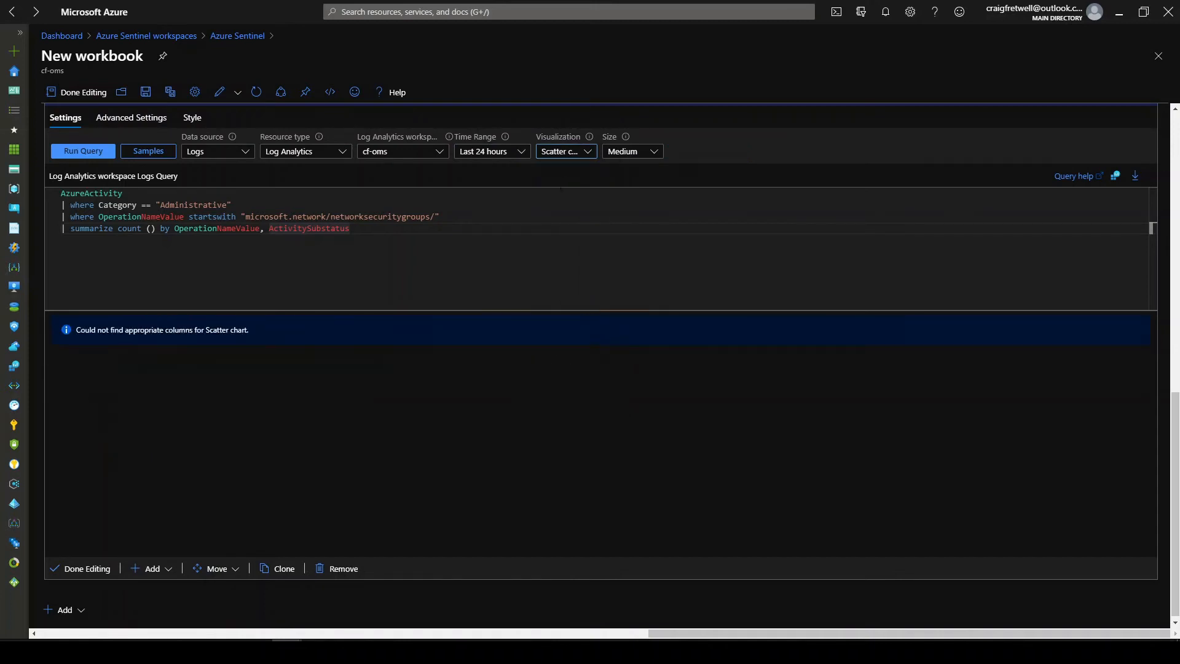
click(575, 161)
click(609, 349)
click(575, 159)
click(592, 369)
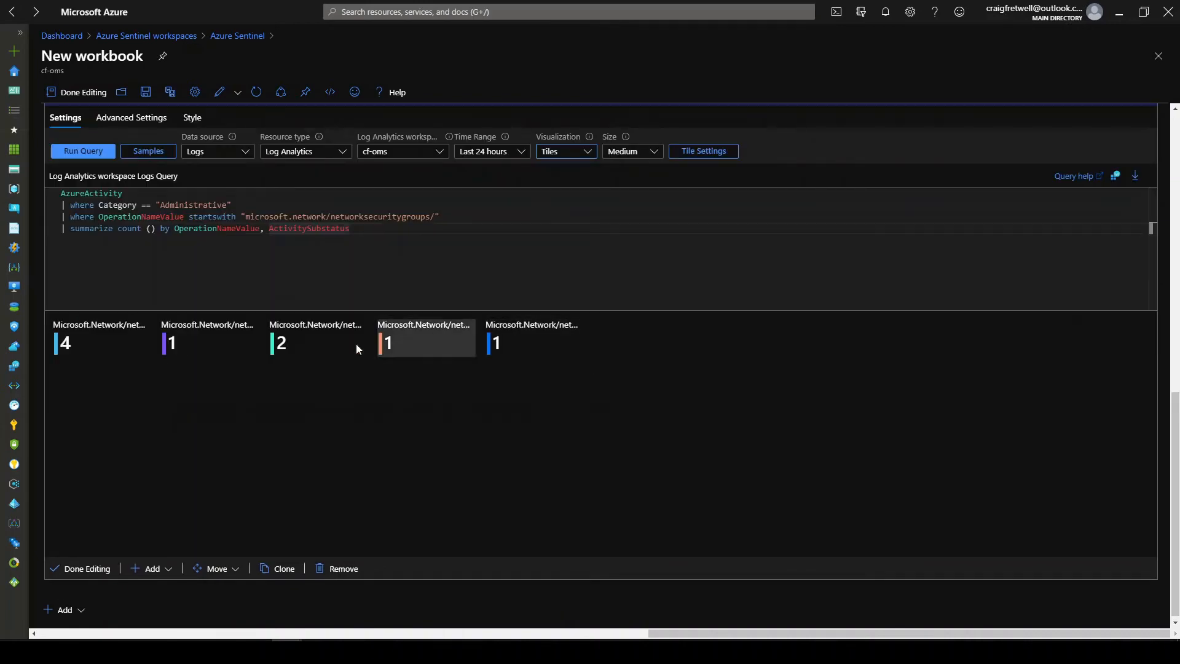
- Set the query's visualization to Bar chart (Unstacked)
click(588, 154)
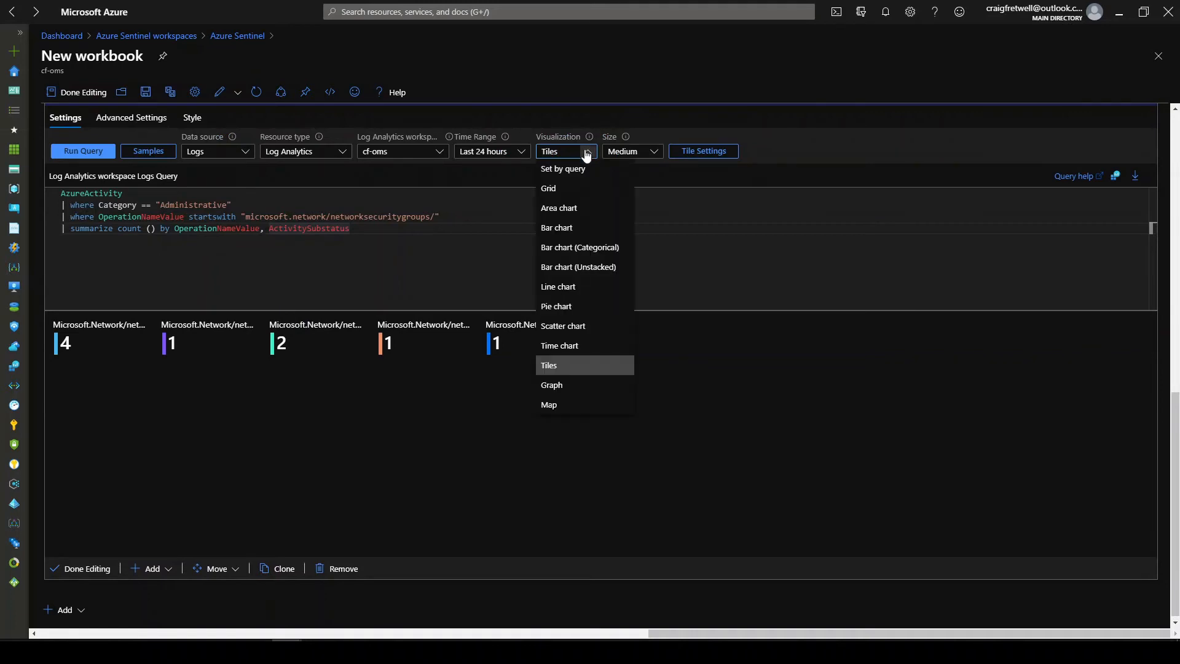
click(607, 266)
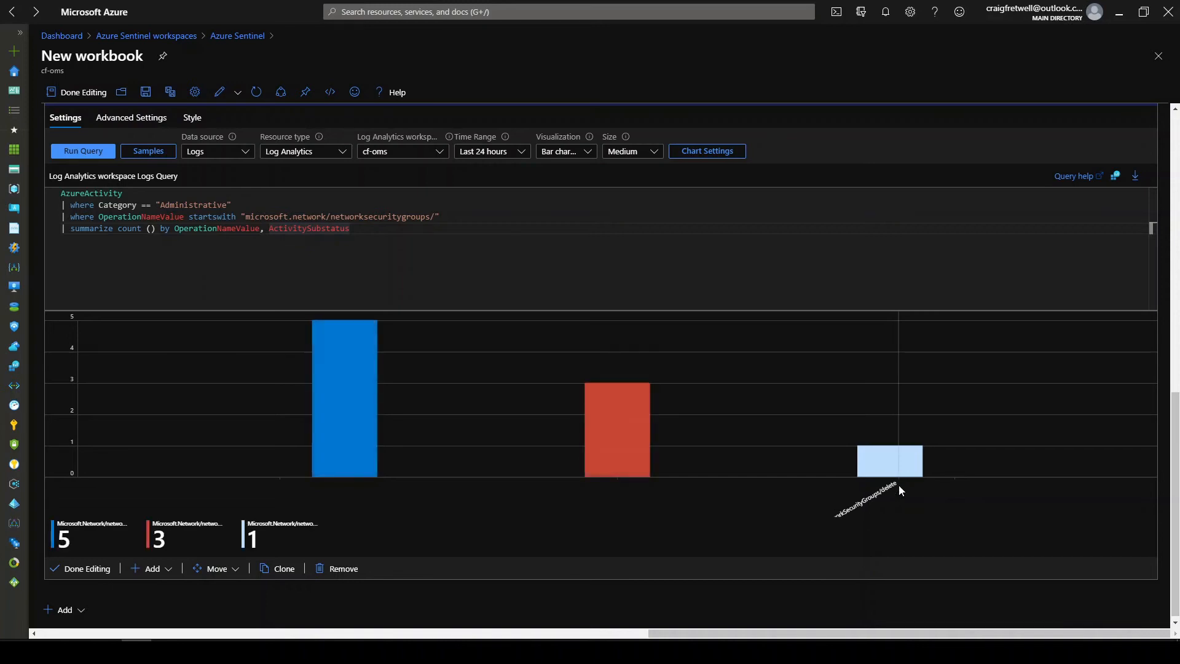
- Finish editing the bar chart query and review the workbook from its parameters down to the chart
click(573, 271)
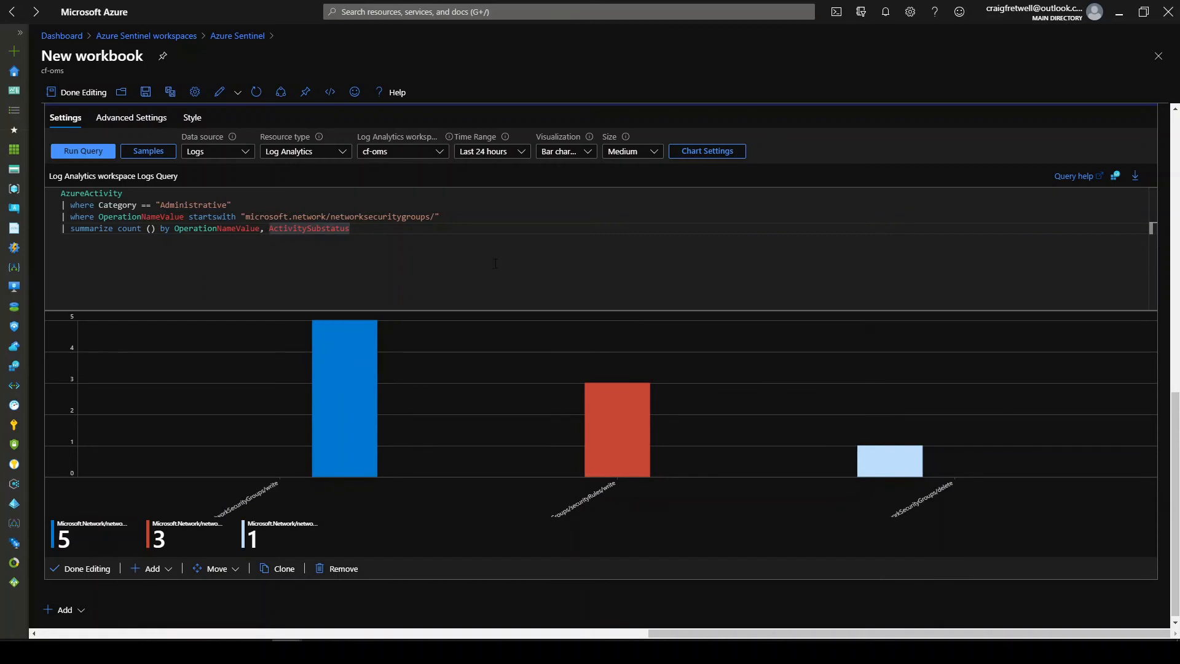
click(103, 565)
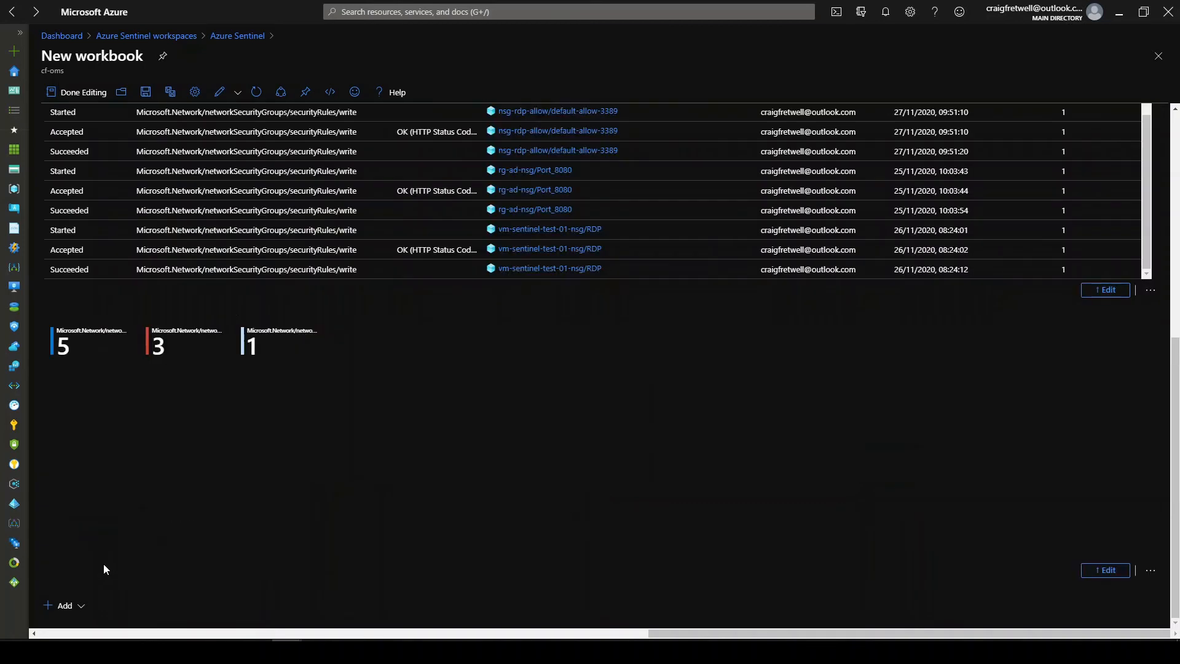
scroll(561, 491, up, 8)
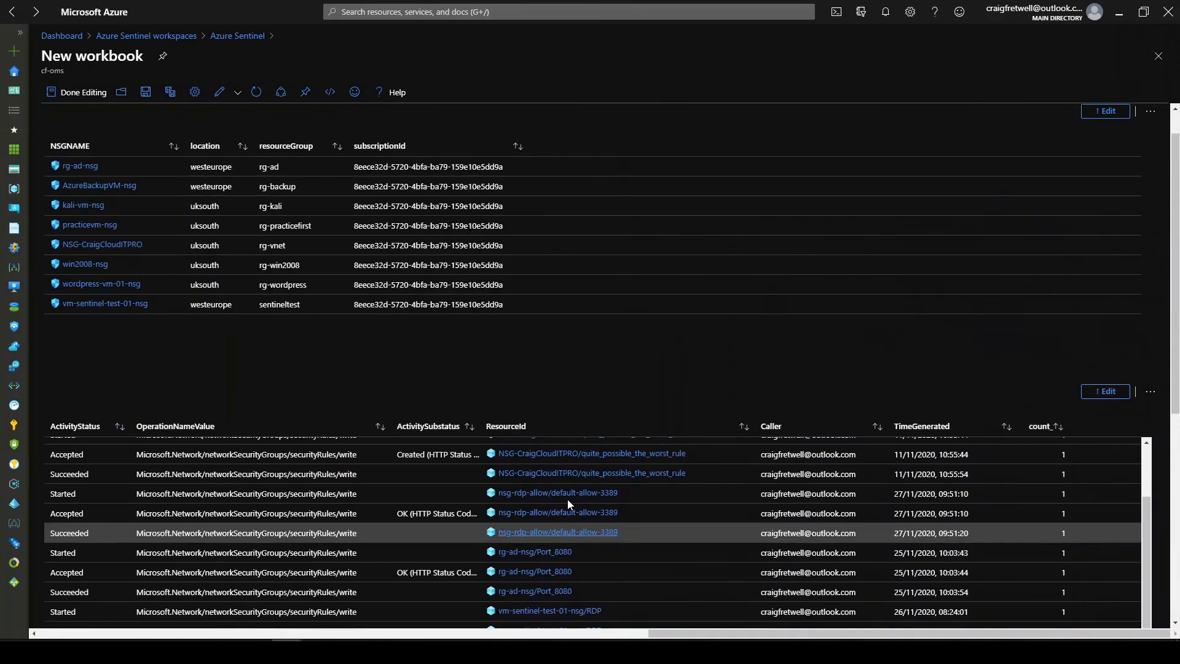
scroll(574, 489, up, 1)
scroll(636, 358, up, 1)
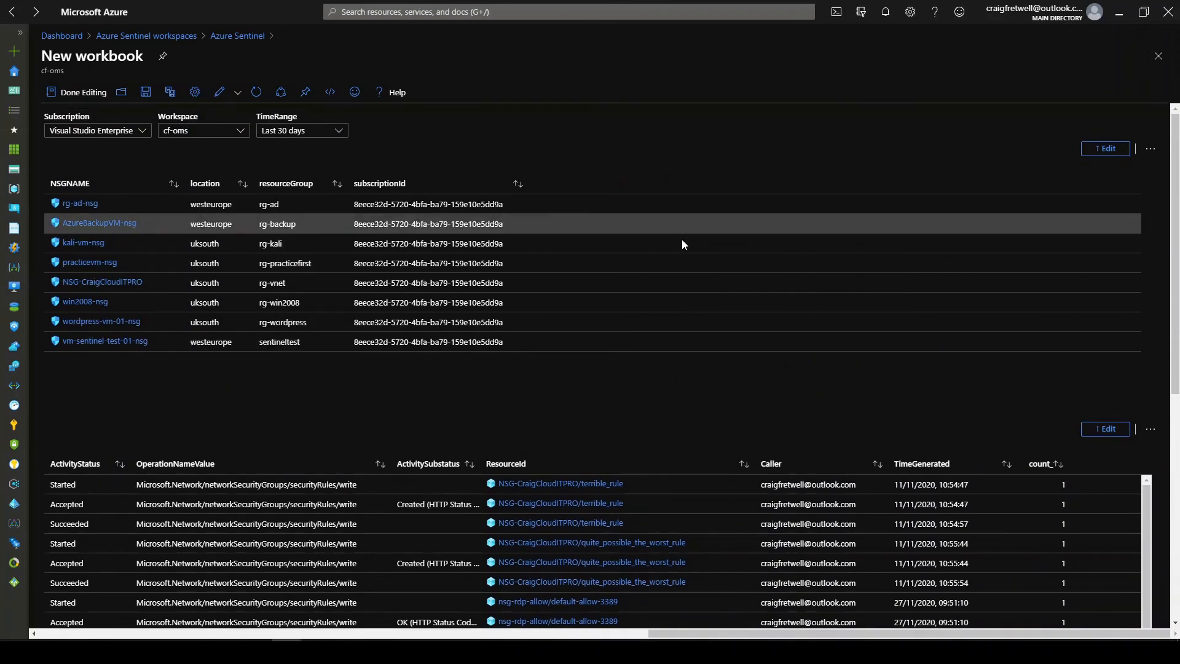
scroll(682, 245, down, 7)
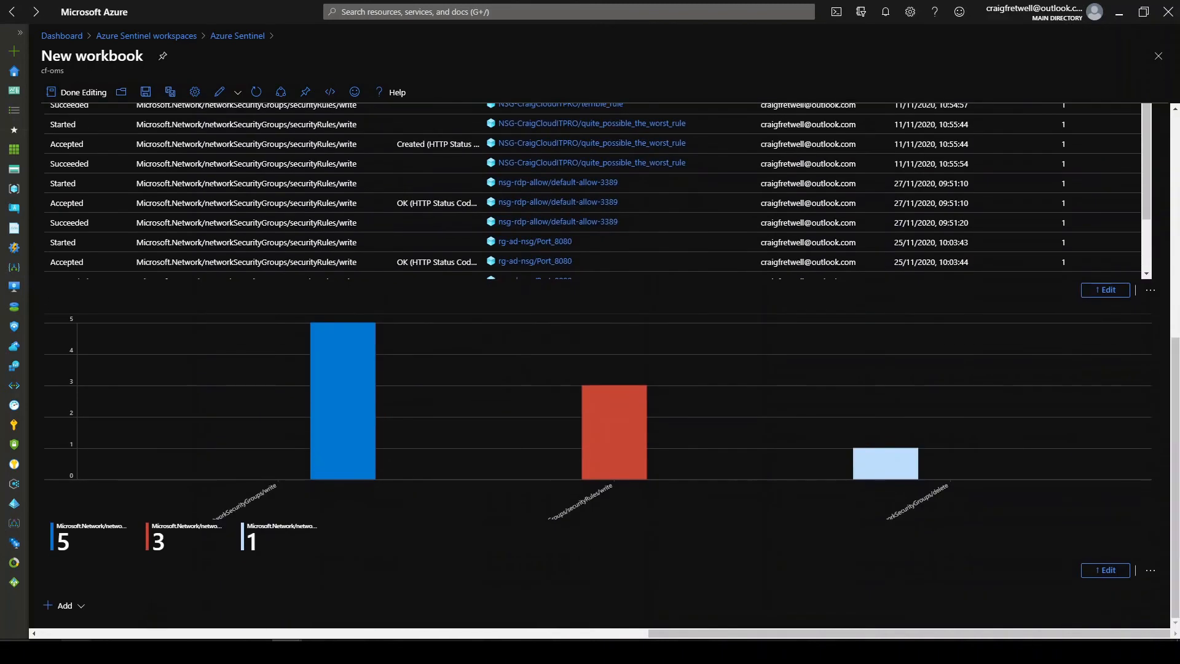
- Add a text item to the workbook and move it up above the security rule changes table
click(83, 607)
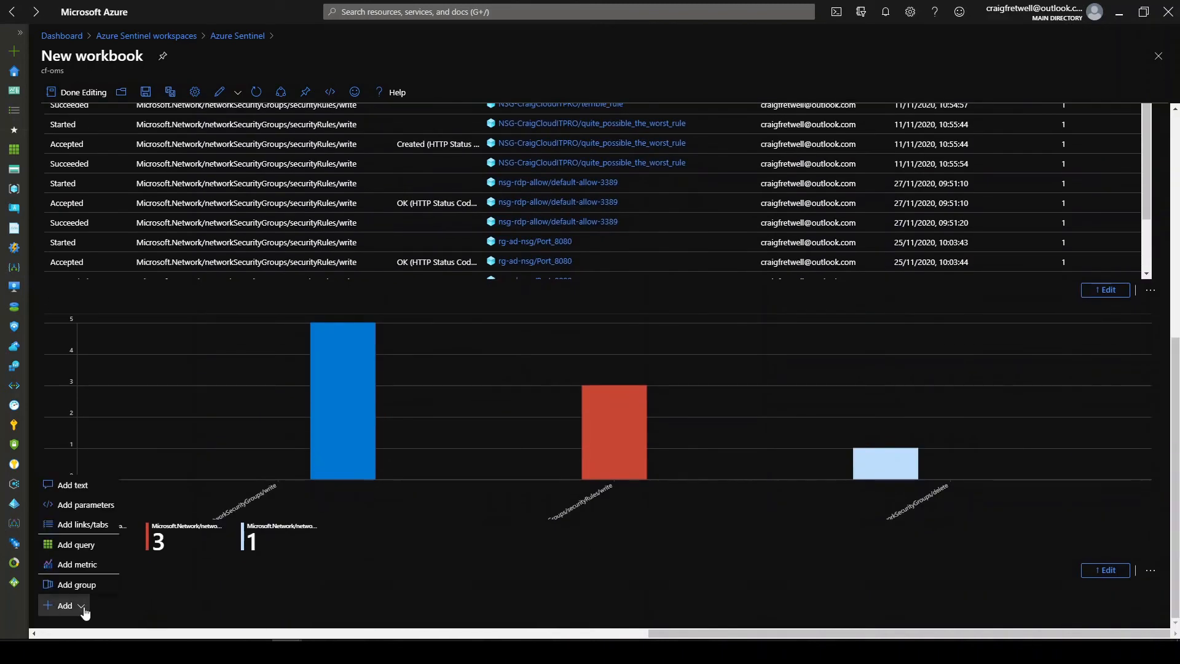
click(85, 486)
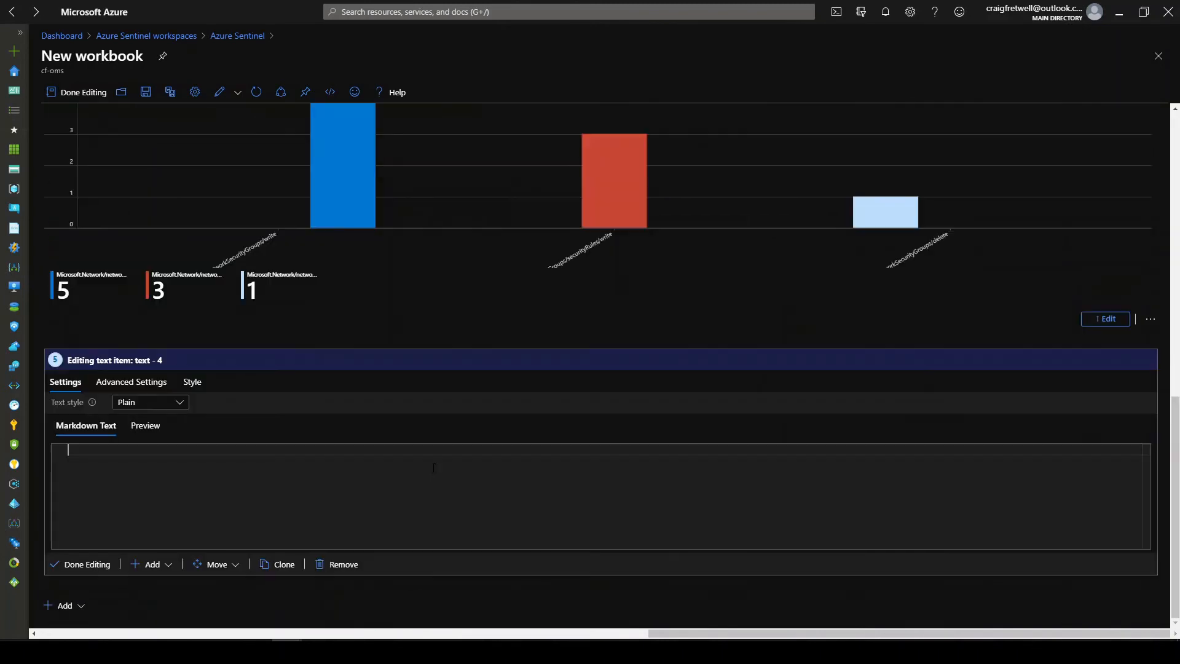
click(209, 564)
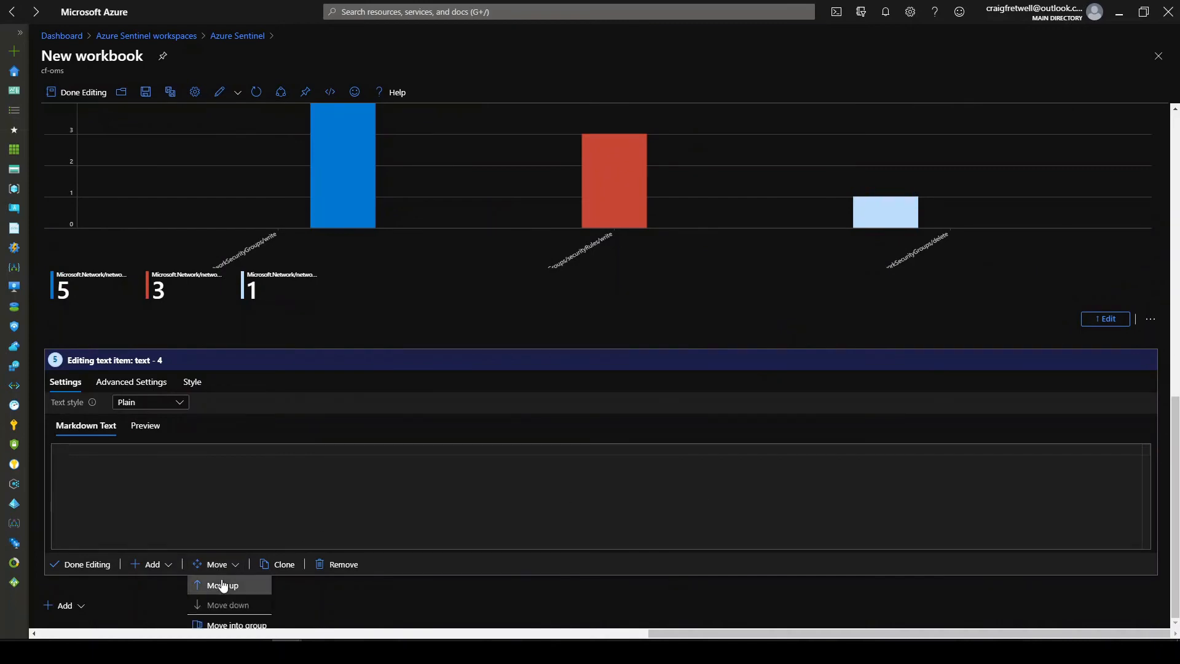
click(224, 584)
scroll(250, 350, up, 5)
click(215, 579)
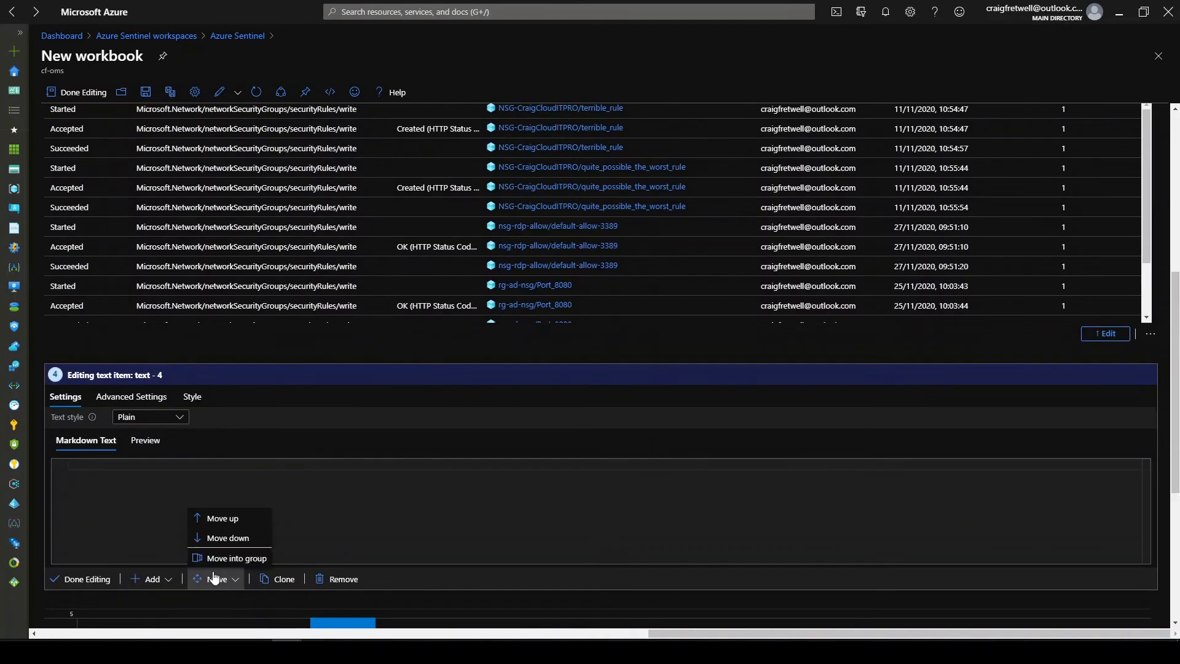
click(231, 525)
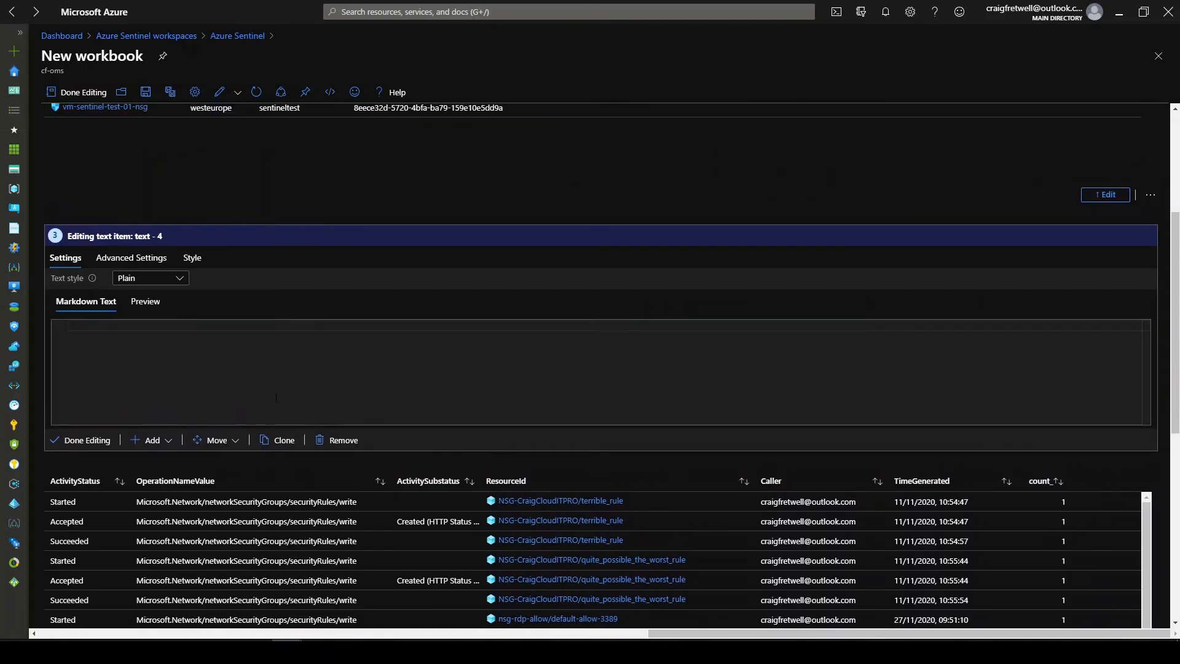
- Move the empty text item up to the very start of the workbook, above the parameters
click(225, 444)
click(221, 460)
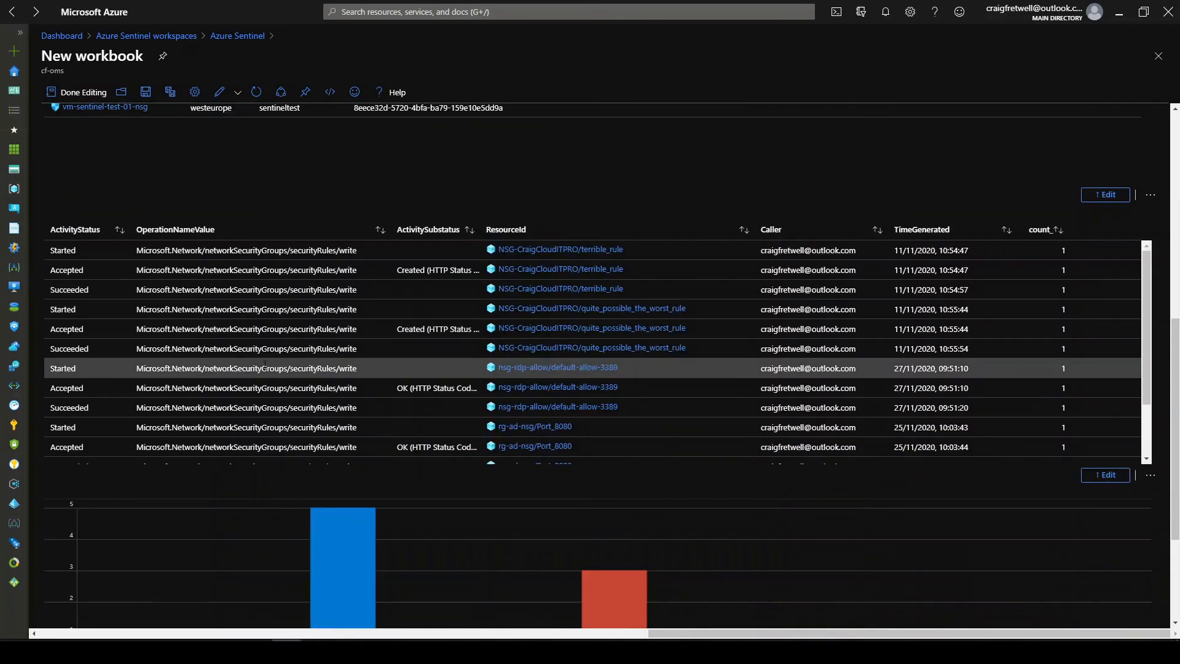
scroll(284, 362, up, 1)
scroll(284, 363, up, 3)
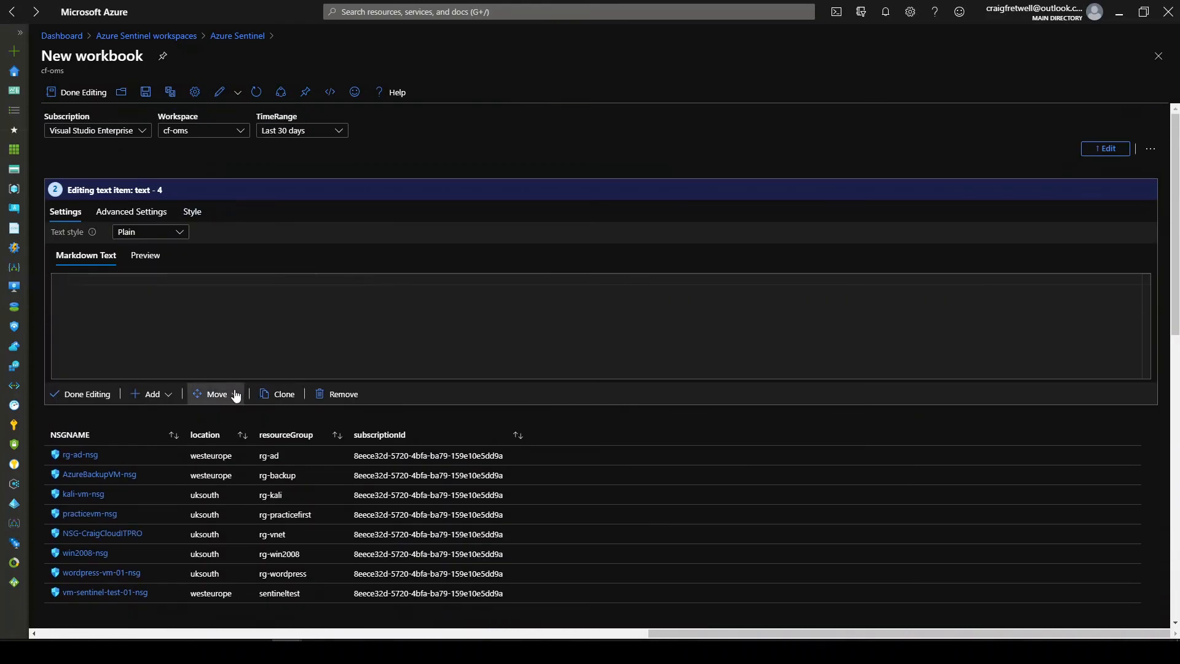
click(232, 394)
click(222, 415)
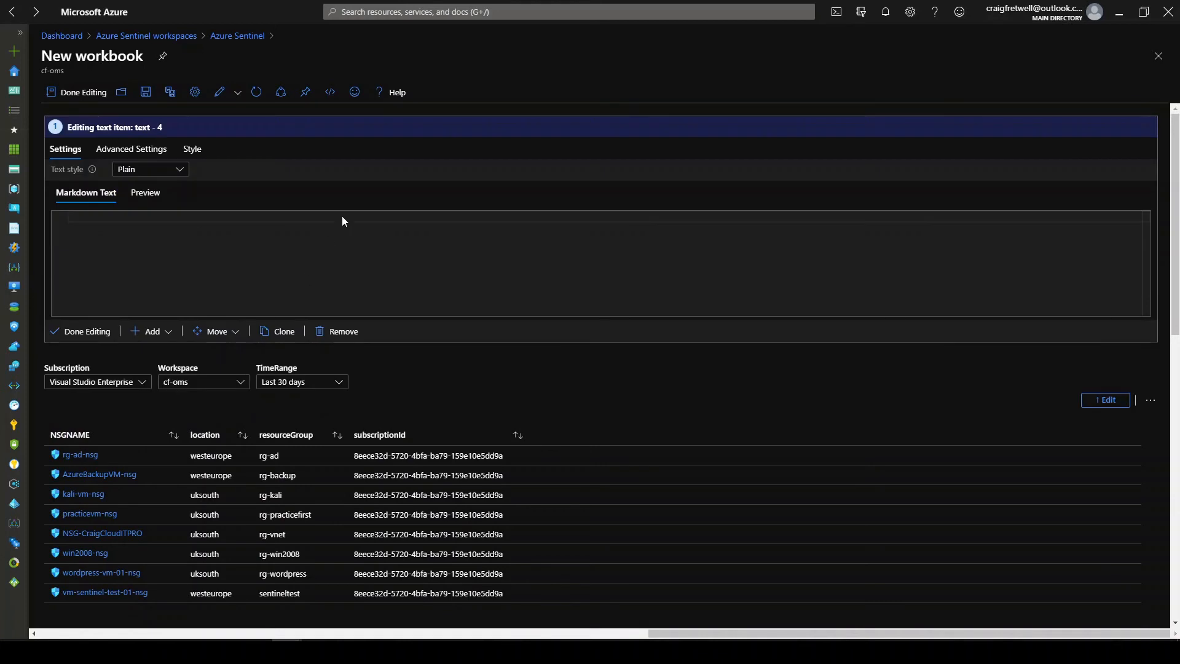
- Enter the Markdown heading "## This workbook will show you network security group information across your subscriptions" in the text item
click(336, 273)
text(## )
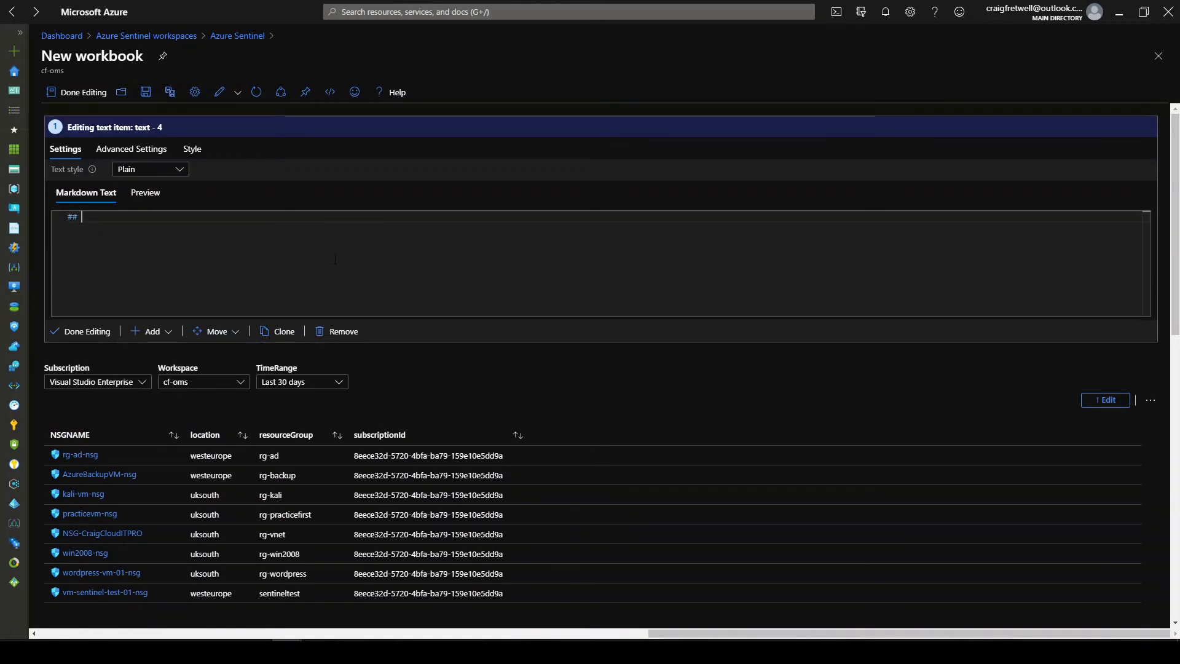
text(This workbook will show you network se)
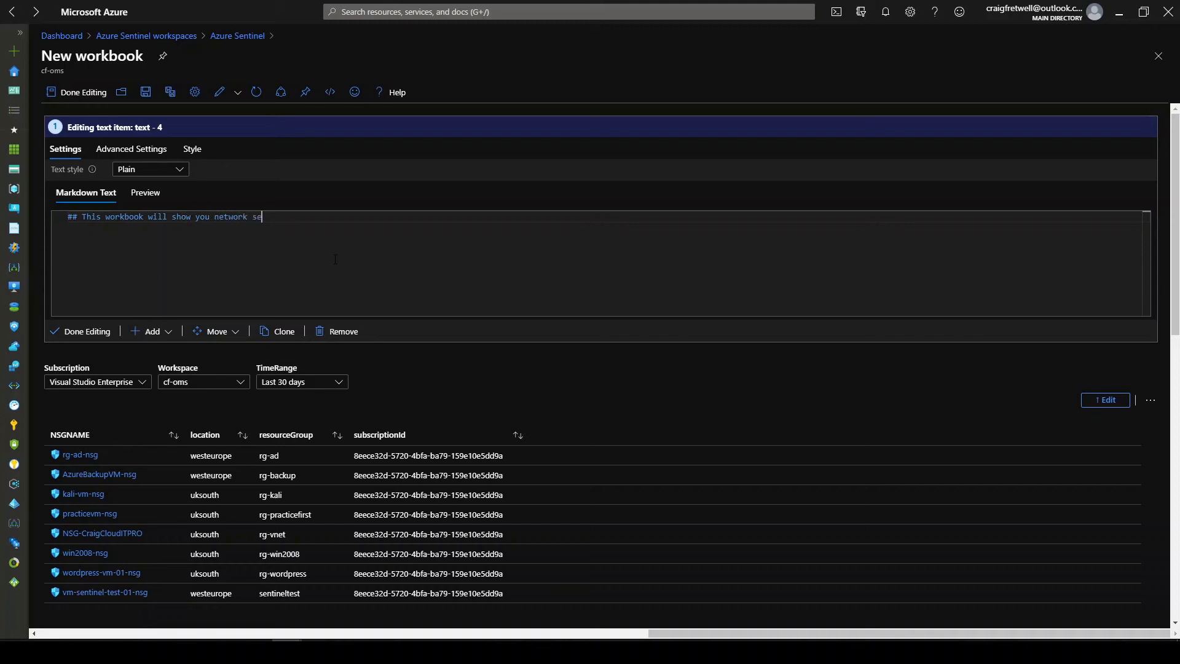
text(curity group information across your subscriptions)
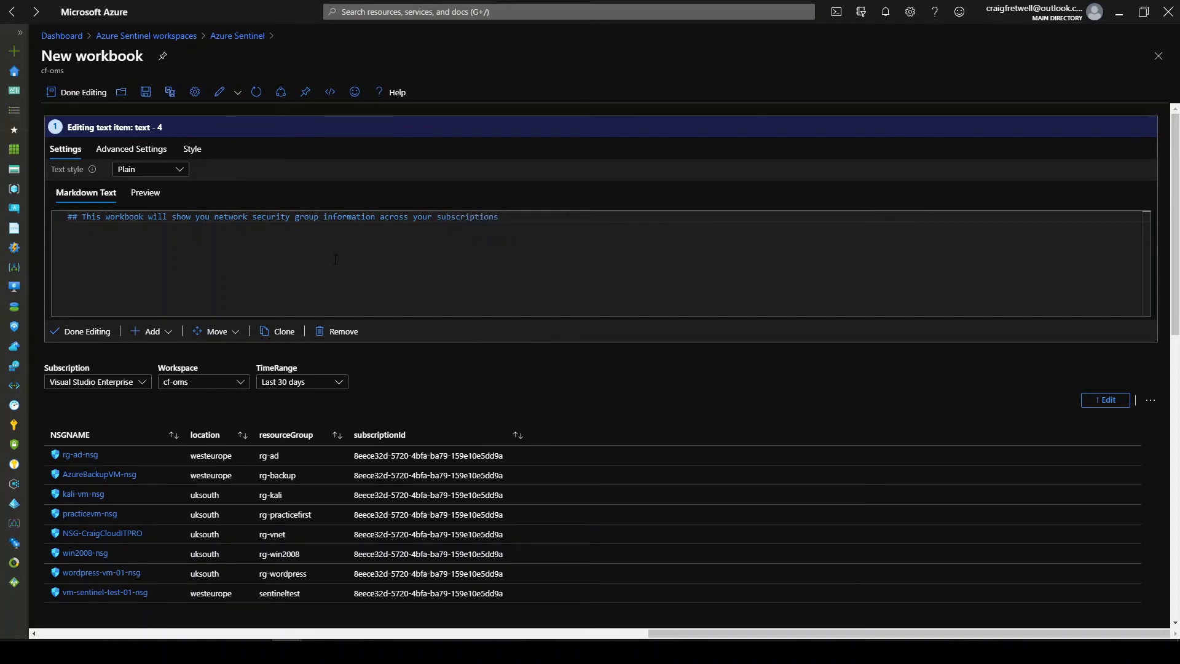
key(Return)
key(Return)
key(Return)
text(img src= "")
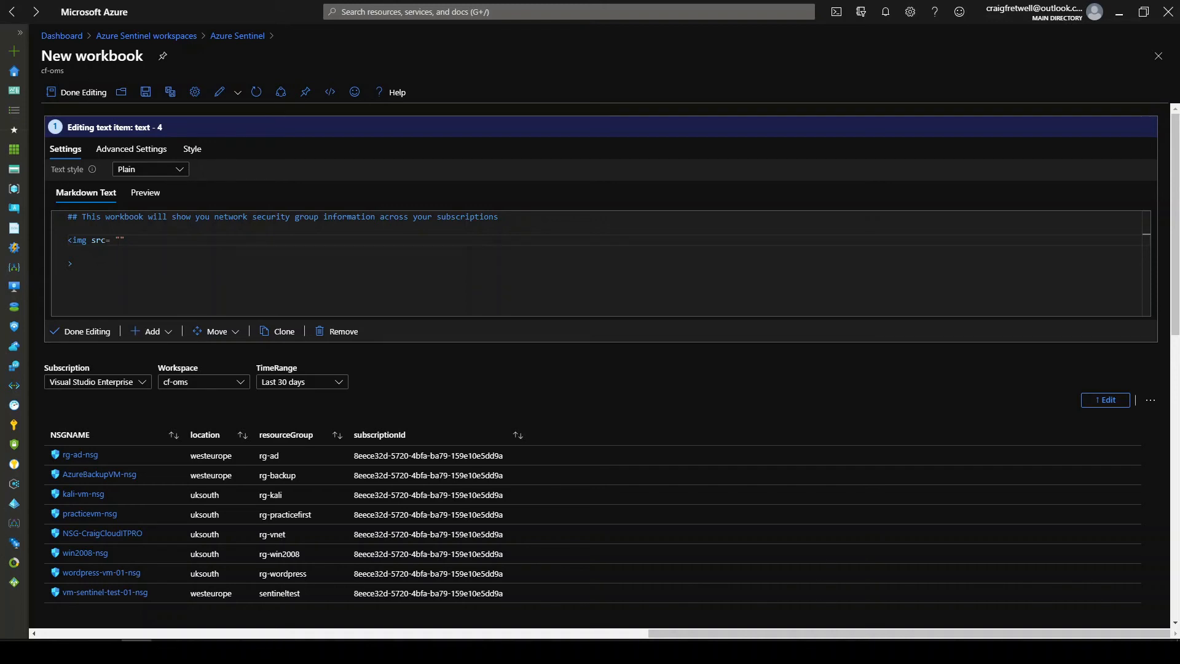
text(https://craigclouditpro.files.wordpress.com/2020/02/sentinel.png)
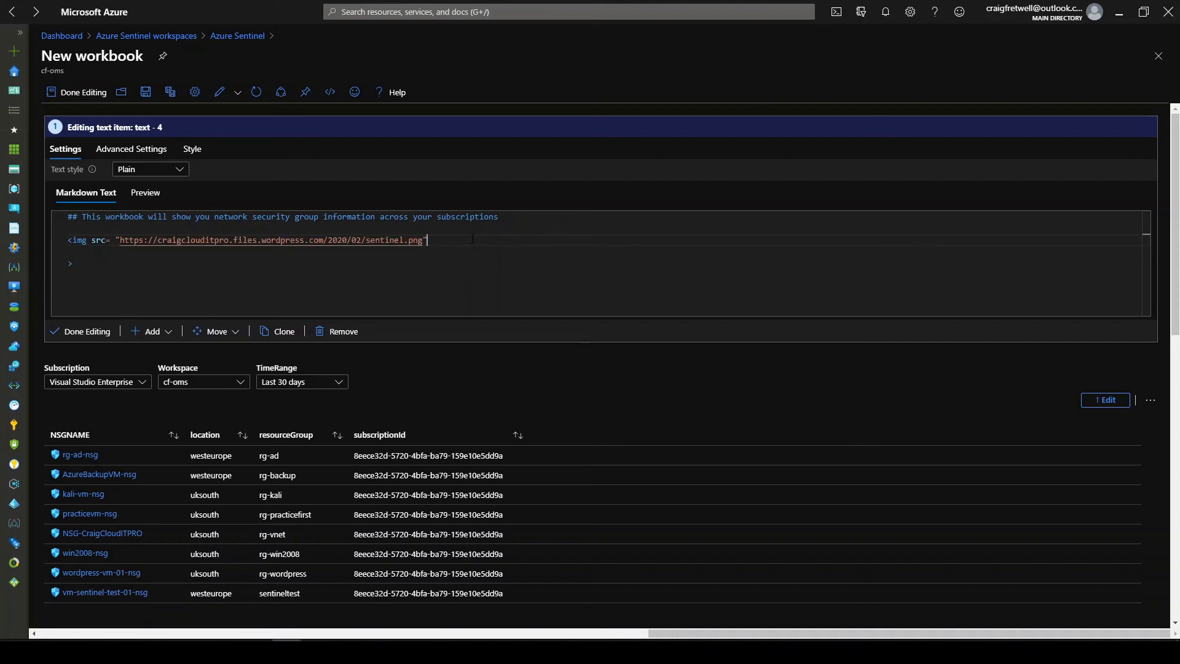
- Add the attribute style="50px;width:100px" on a new line of the img tag
key(Return)
text(sty)
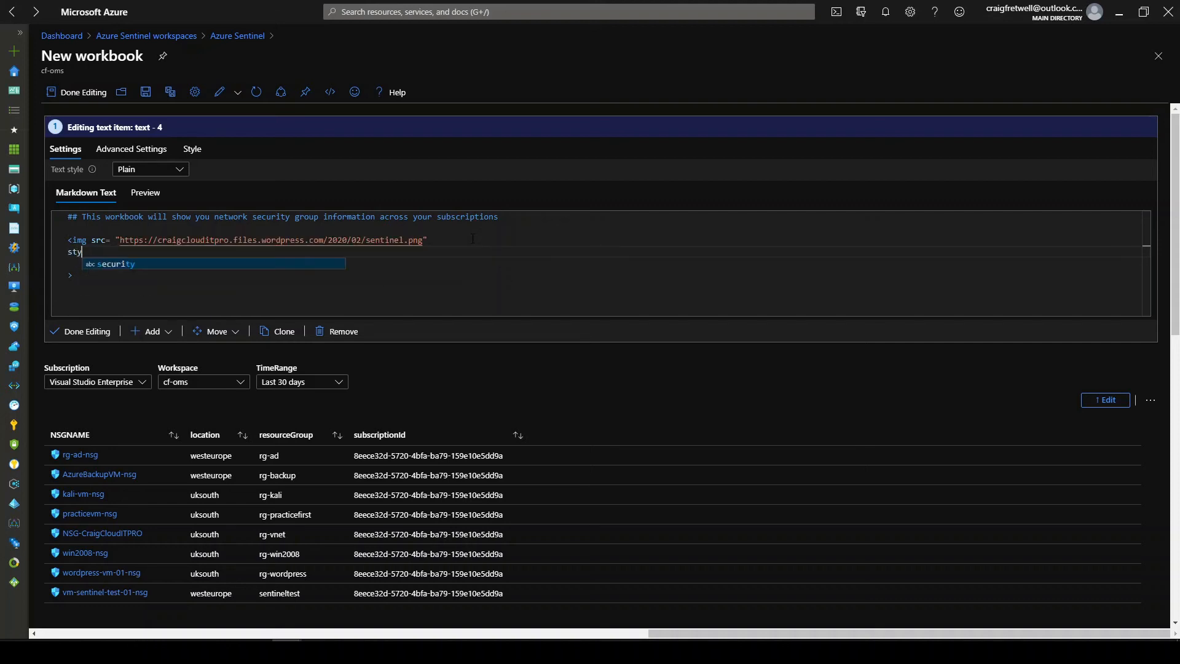
text(le=")
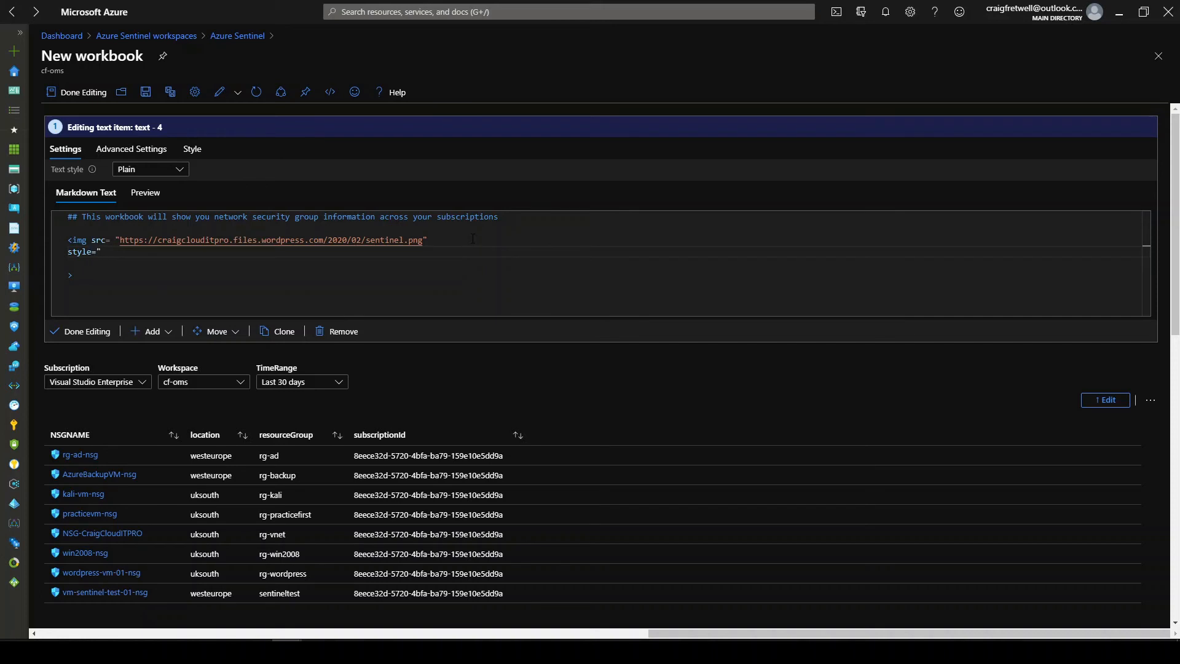
text(50px;width)
text(:100px)
text(")
key(Left)
key(Left)
key(Left)
key(Left)
key(Left)
key(Left)
key(Left)
key(Left)
key(Left)
key(Left)
key(Left)
key(Left)
key(Left)
key(End)
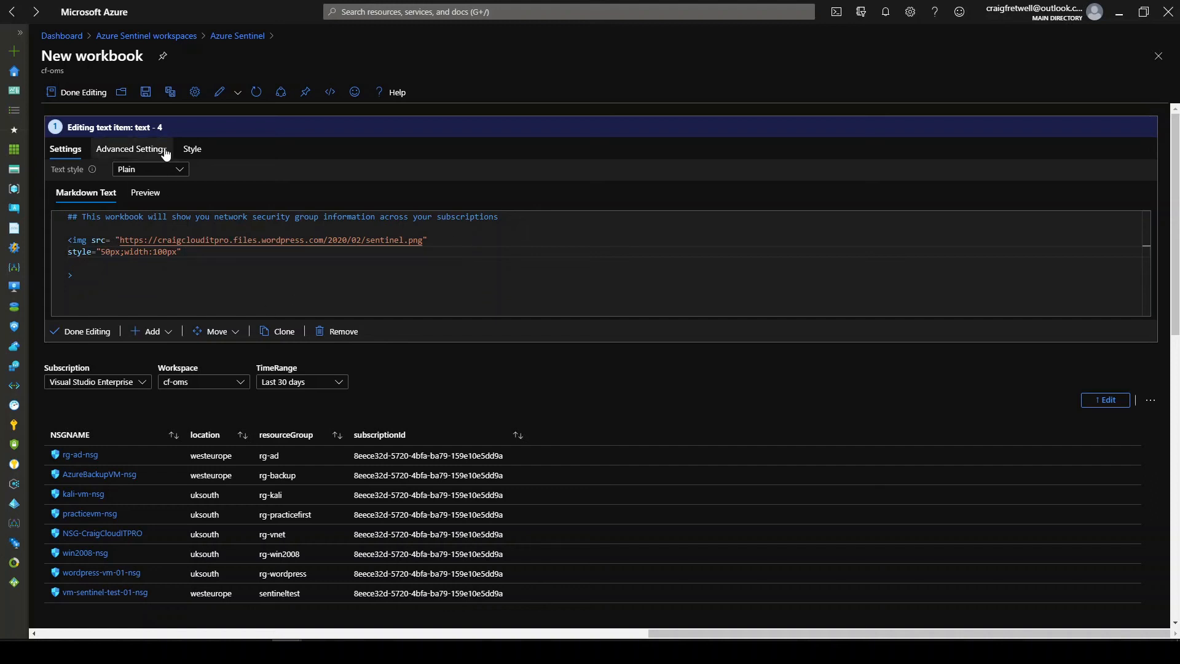
- Preview the text item, correct the img tag's ending to read 100px;"/> on the style line, and preview it again
click(154, 194)
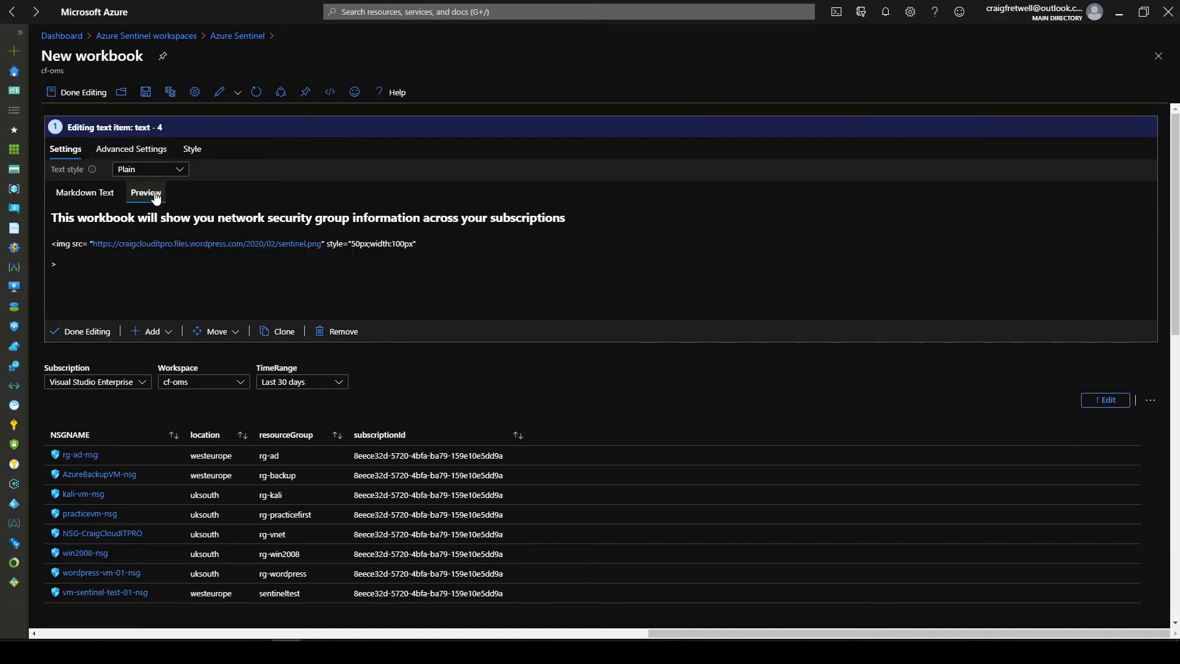
click(97, 194)
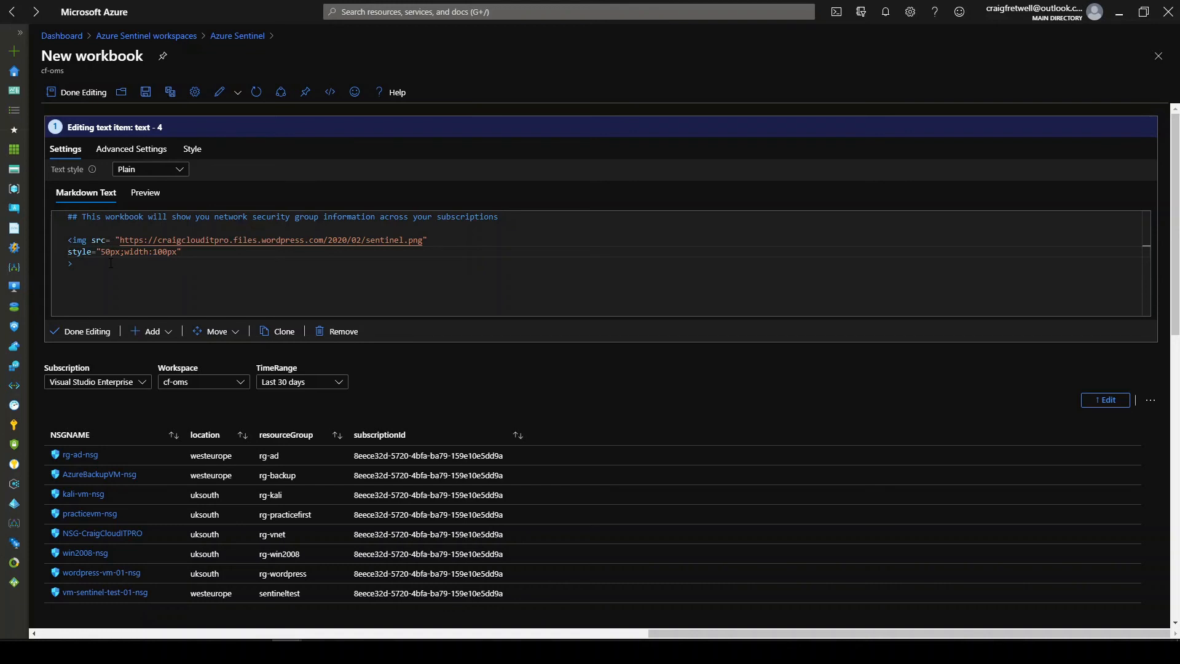
text(/)
key(Delete)
text(;)
key(ctrl+a)
click(145, 192)
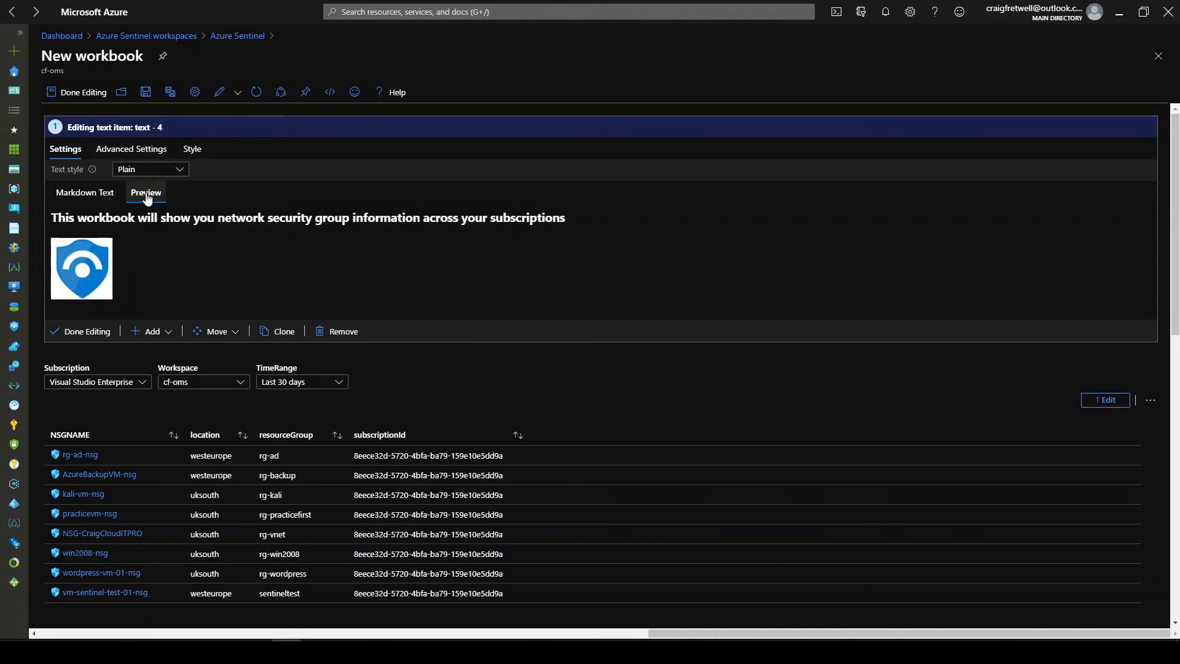
- Check the text item's Markdown source and finish editing the item
click(97, 193)
click(249, 279)
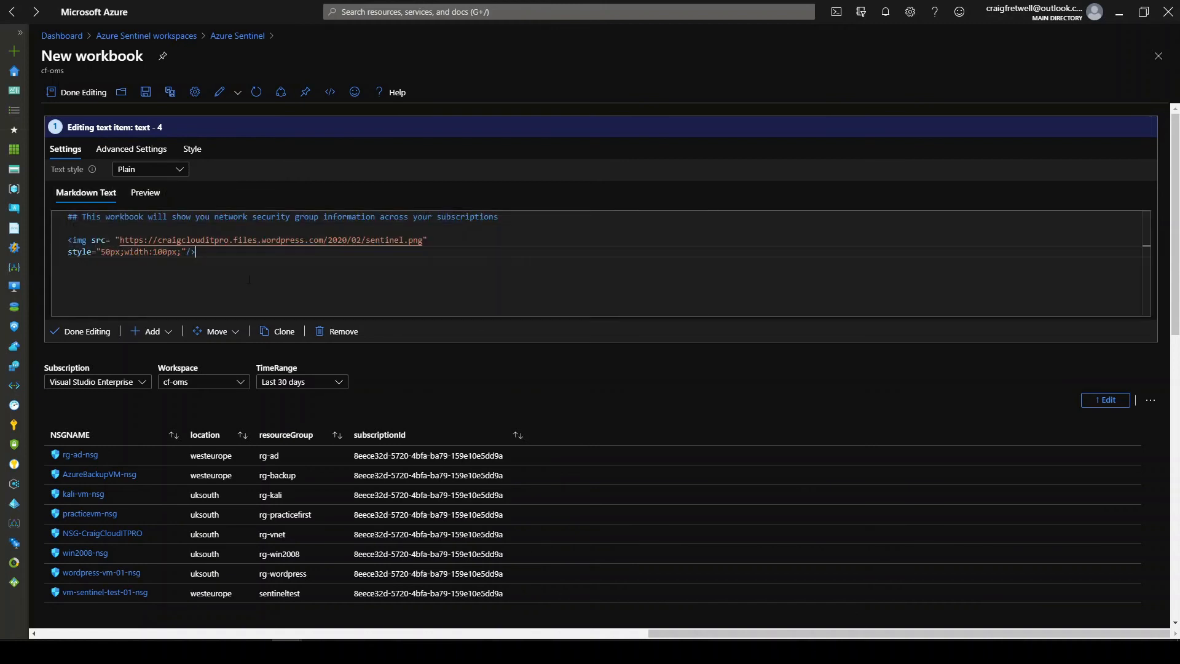
key(ctrl+a)
click(339, 248)
click(92, 332)
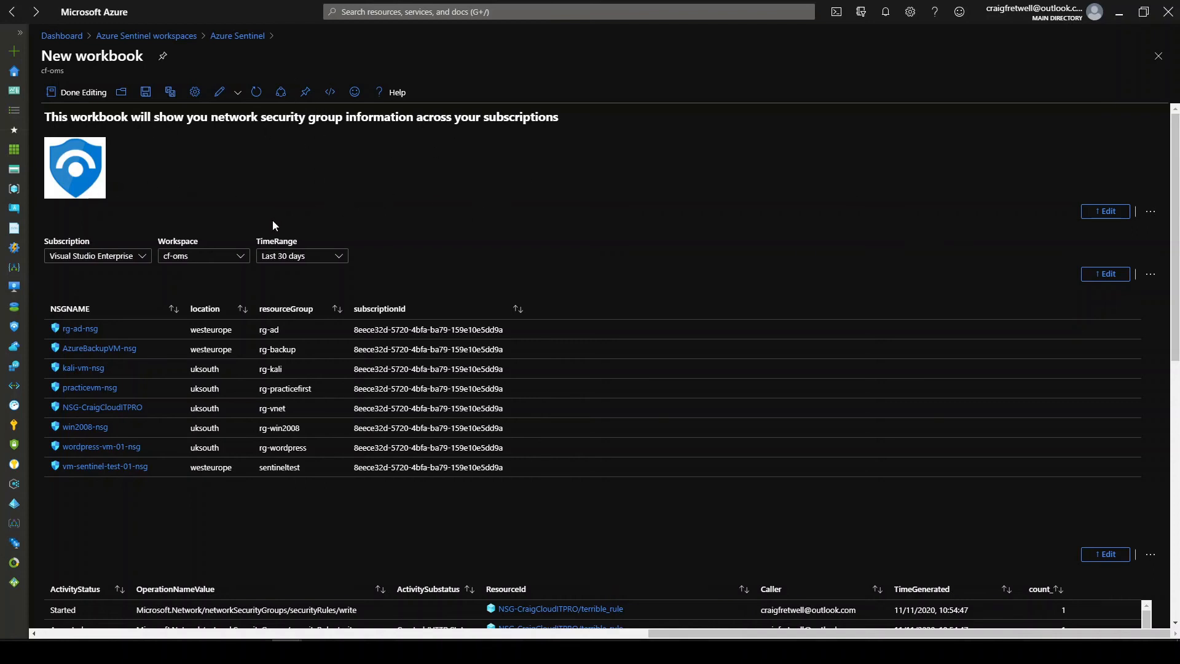
- Add a second text item after the bar chart and move it up above the security rule changes table
scroll(626, 290, down, 10)
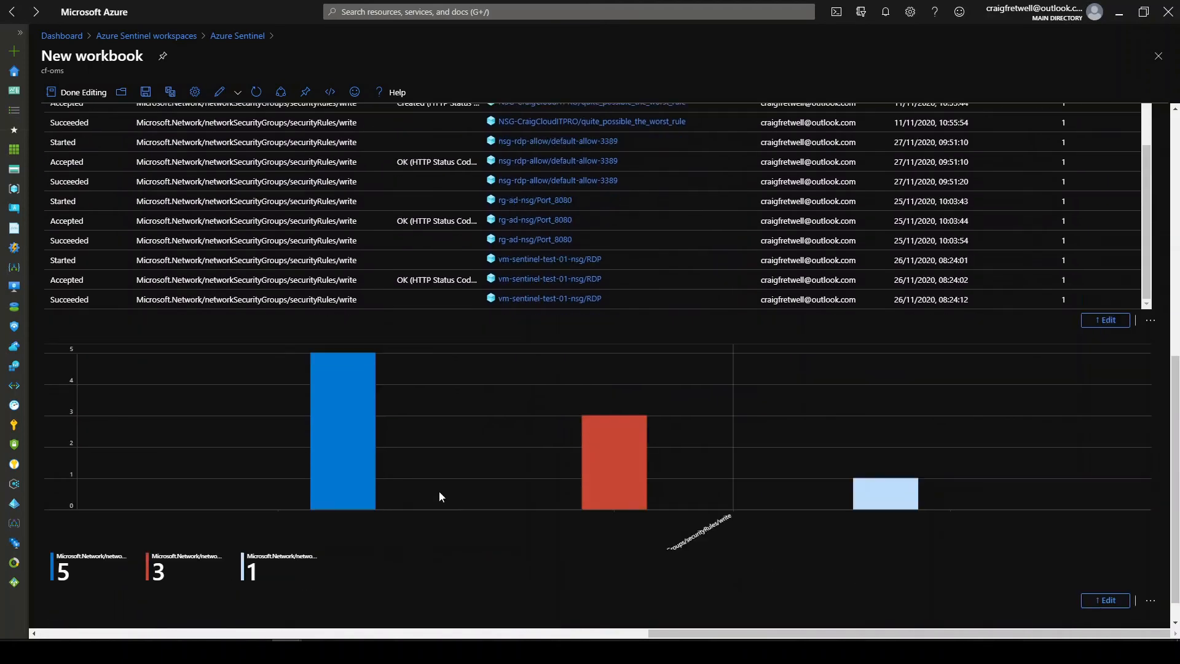
scroll(439, 497, down, 1)
click(79, 606)
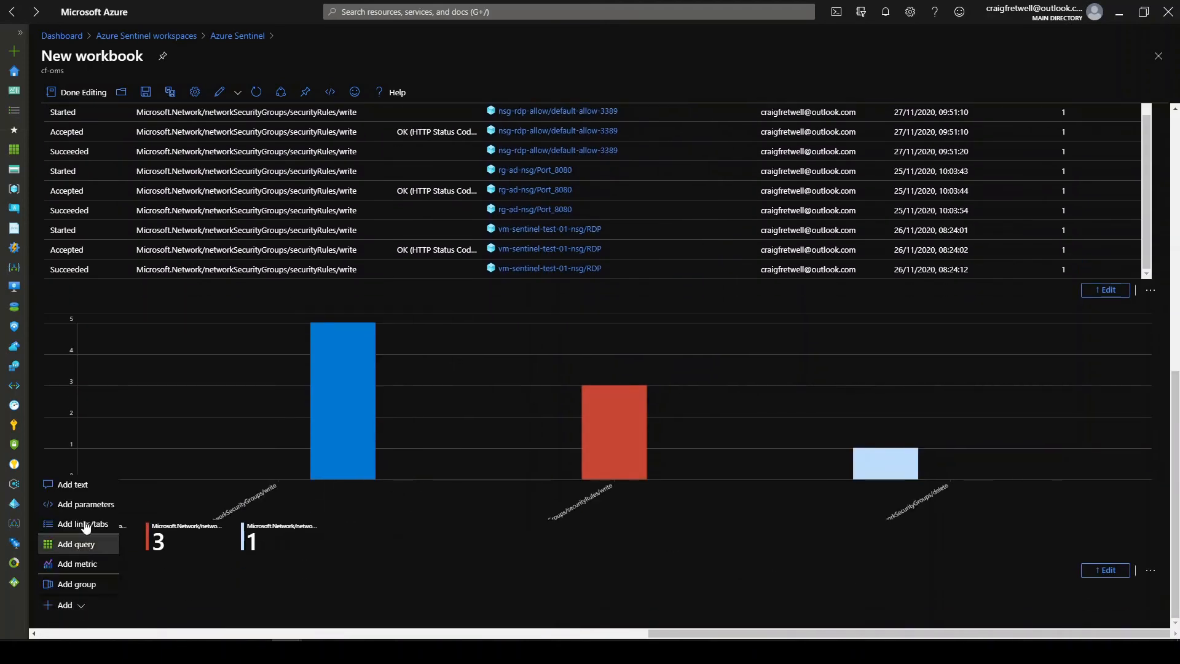
click(68, 485)
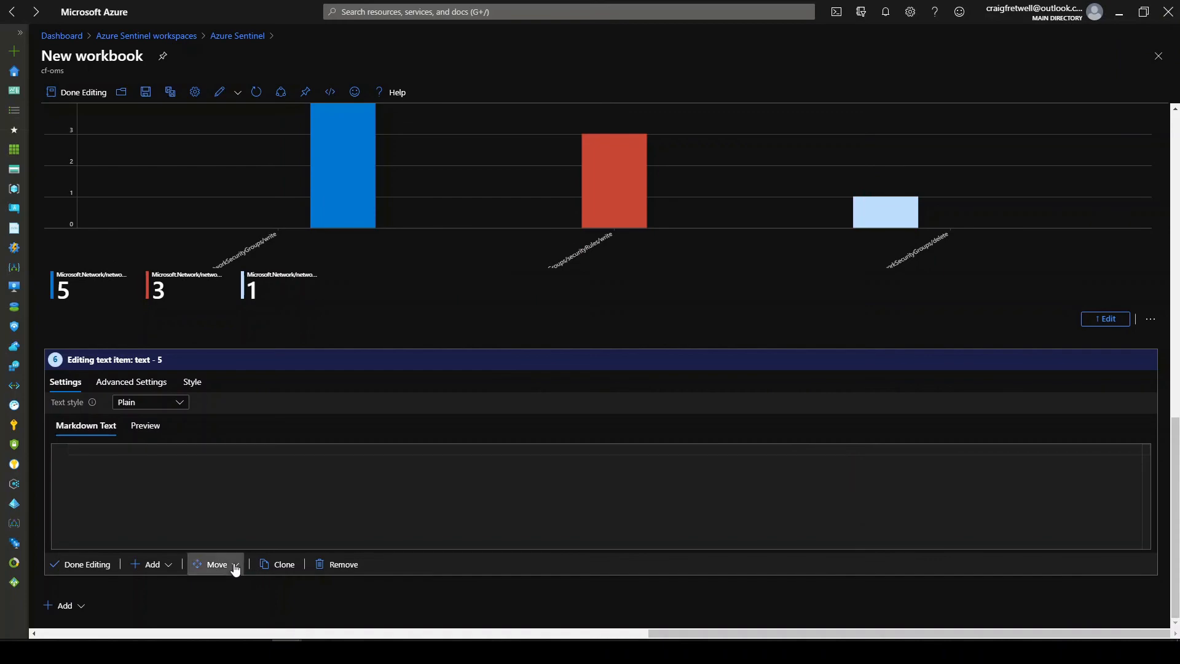
click(235, 569)
click(230, 585)
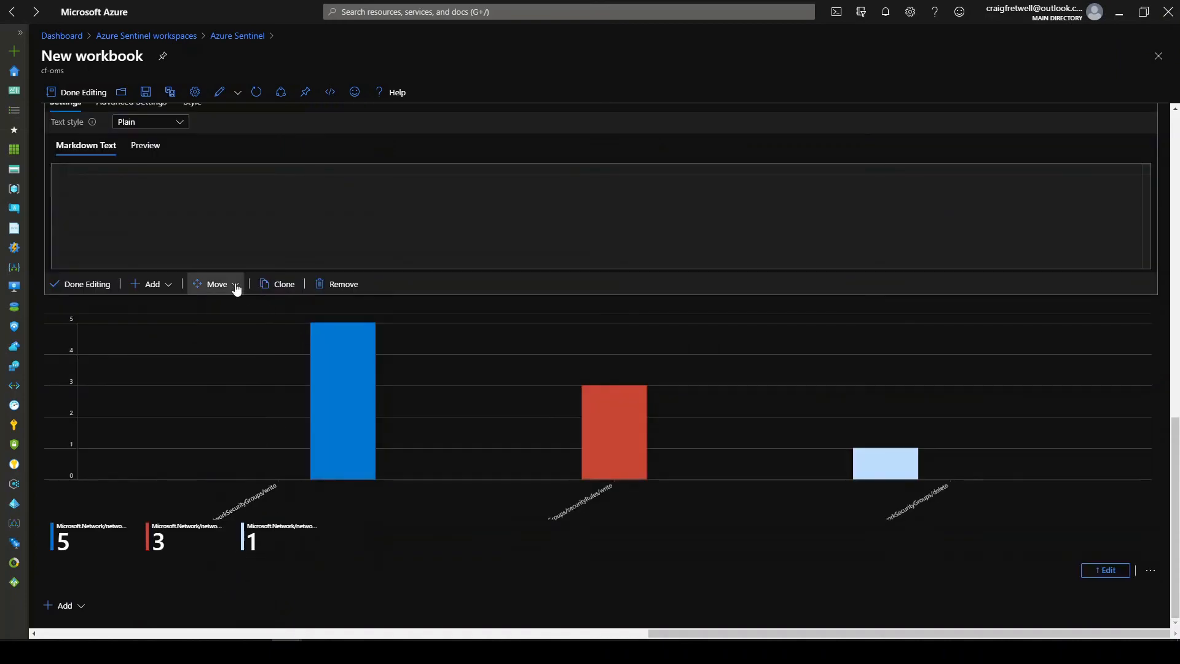
scroll(716, 215, up, 3)
click(234, 504)
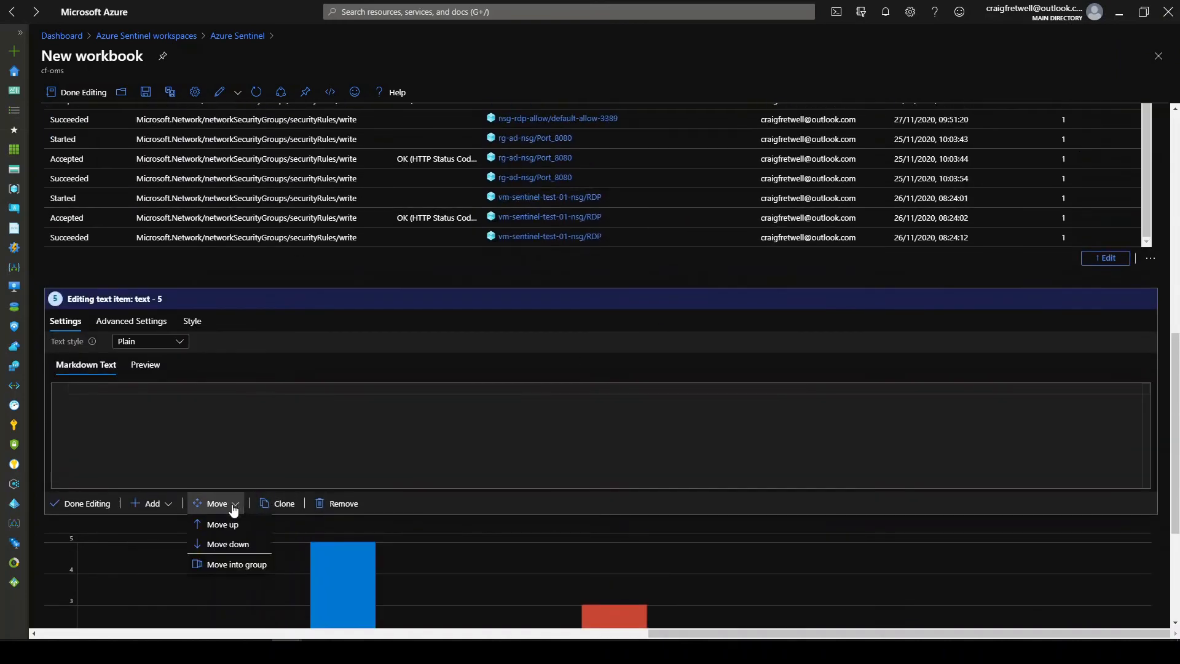
click(223, 524)
- Move the second text item above the network security group list and open its Markdown text for editing
scroll(382, 374, up, 4)
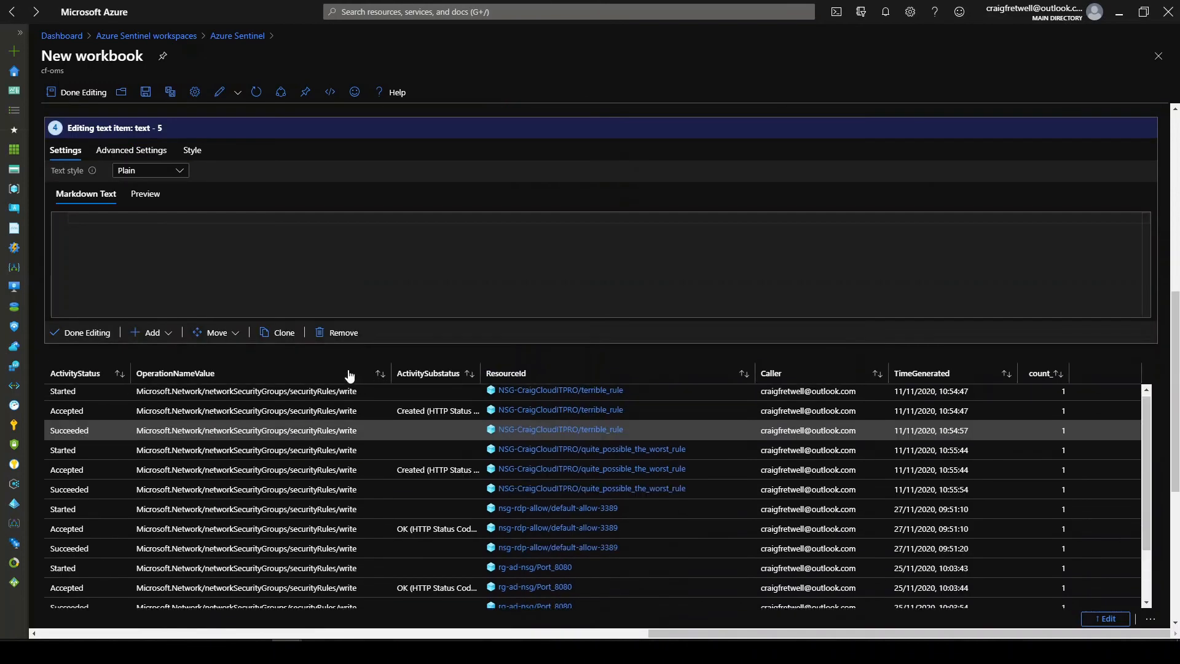
scroll(348, 375, up, 5)
scroll(174, 495, down, 2)
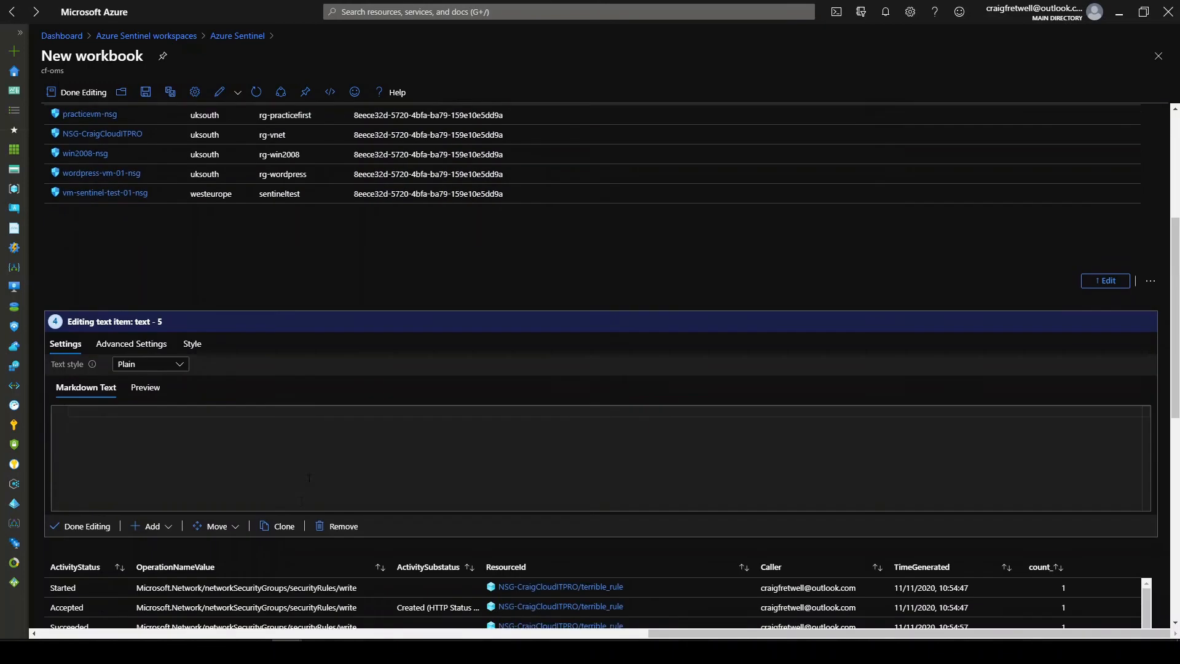
click(216, 507)
click(218, 547)
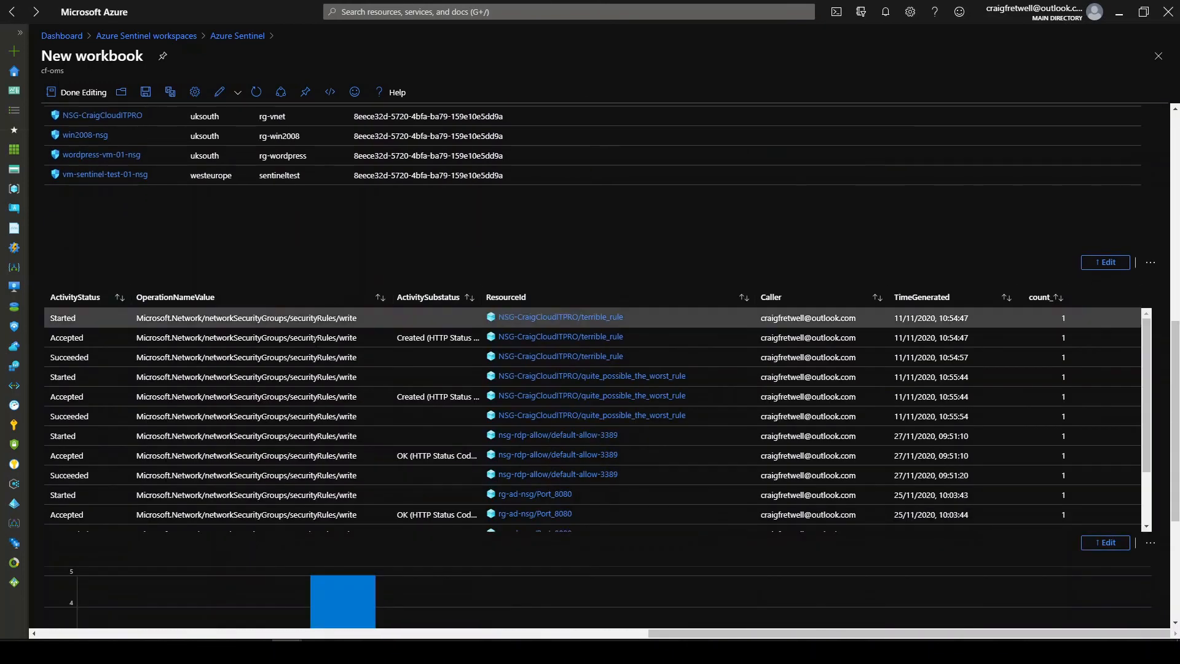
scroll(374, 281, up, 6)
click(307, 282)
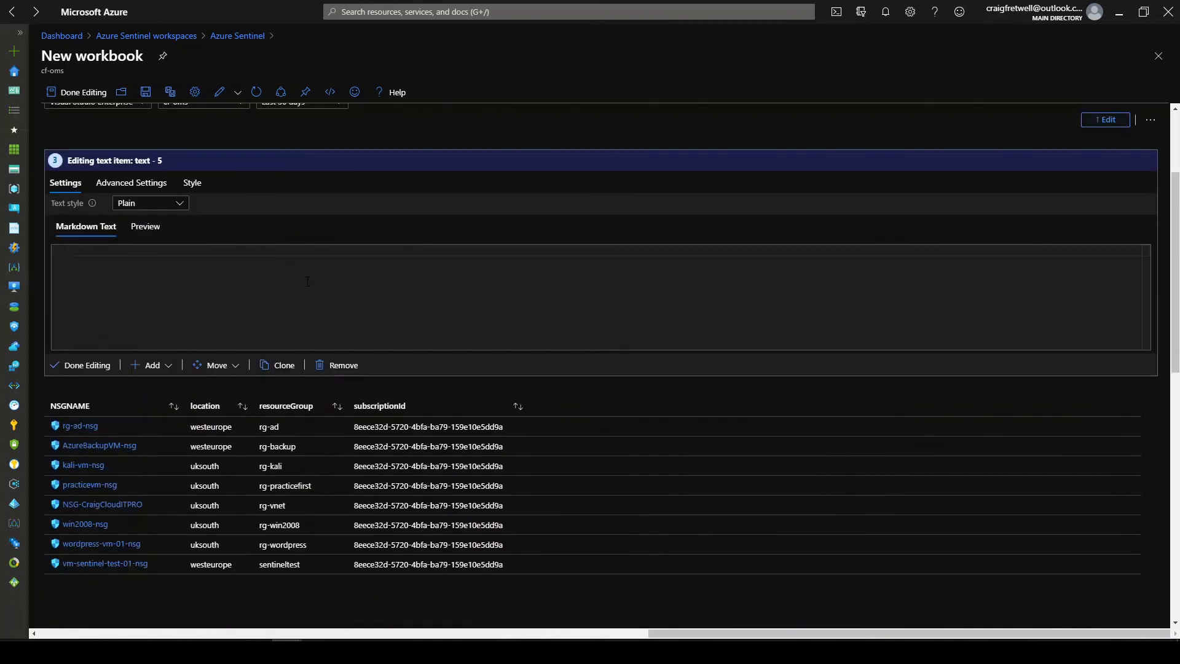
- Enter the heading "## This is a list of all NSG's across subscriptions" in the text item and finish editing it
text(## This is a list of all NSG's across subscriptions)
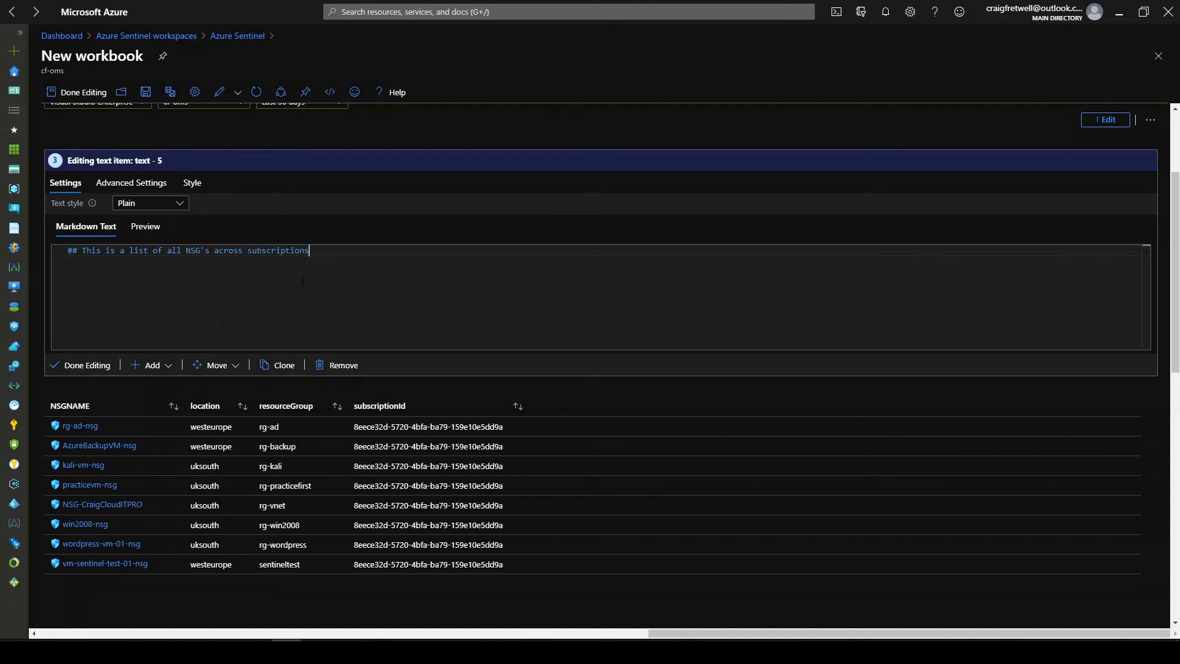
click(86, 365)
scroll(360, 308, up, 2)
- Add a new text item after the bar chart and move it up above the security rule changes table
scroll(422, 330, down, 7)
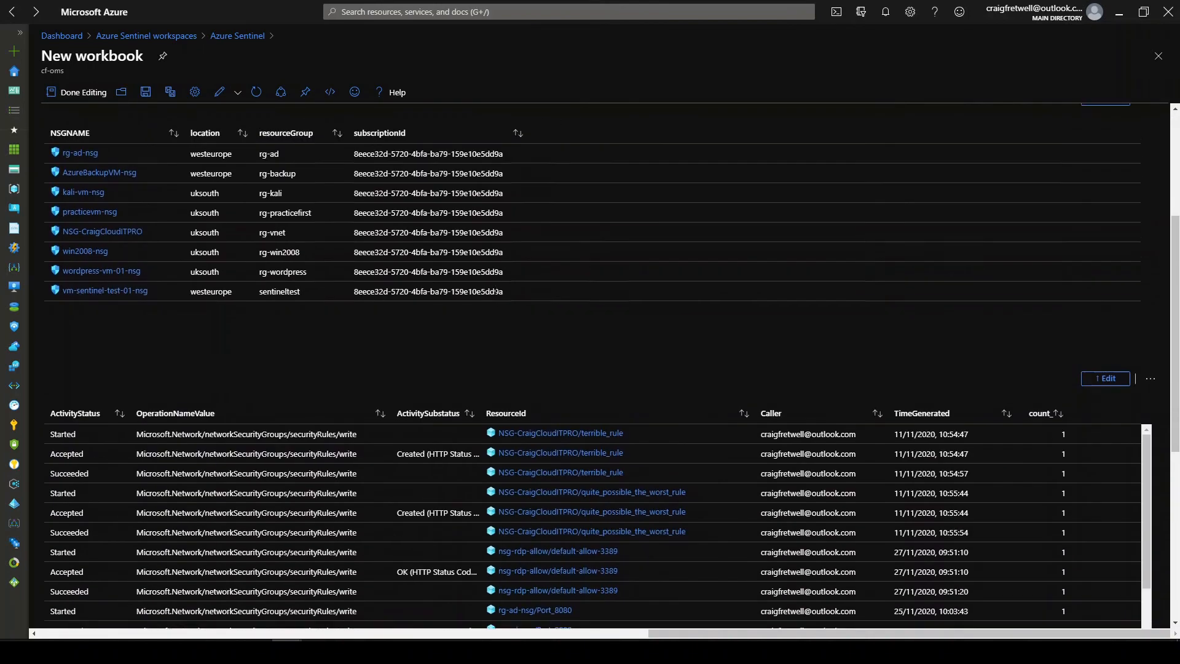
scroll(265, 471, down, 4)
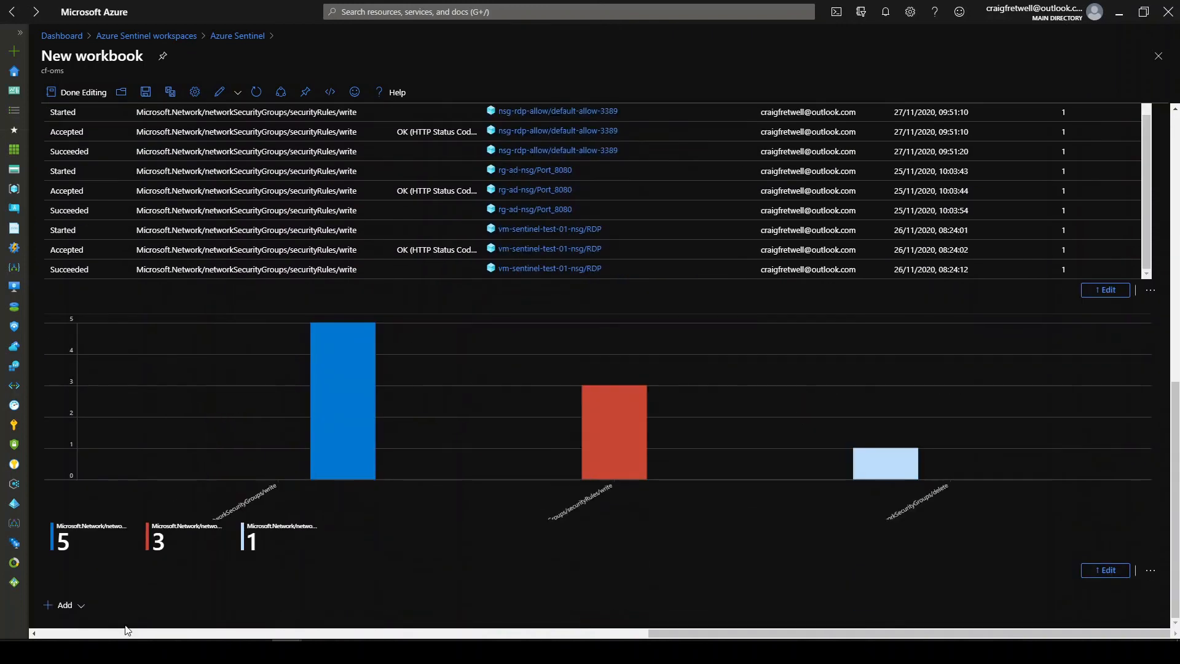
click(86, 605)
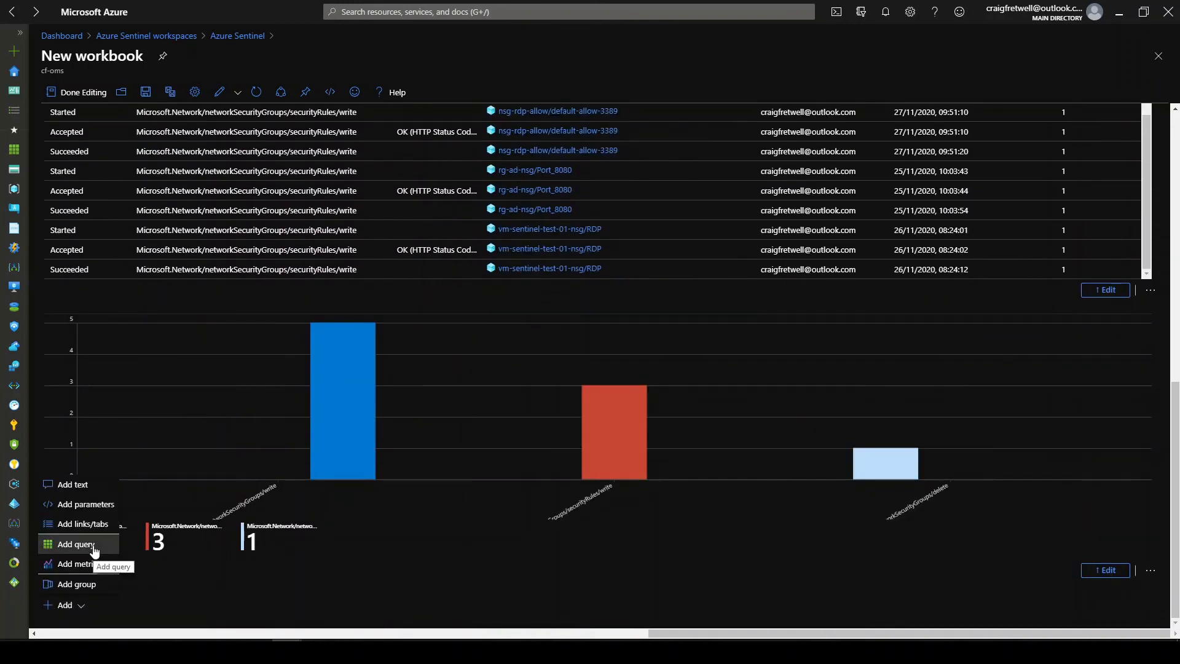
click(95, 484)
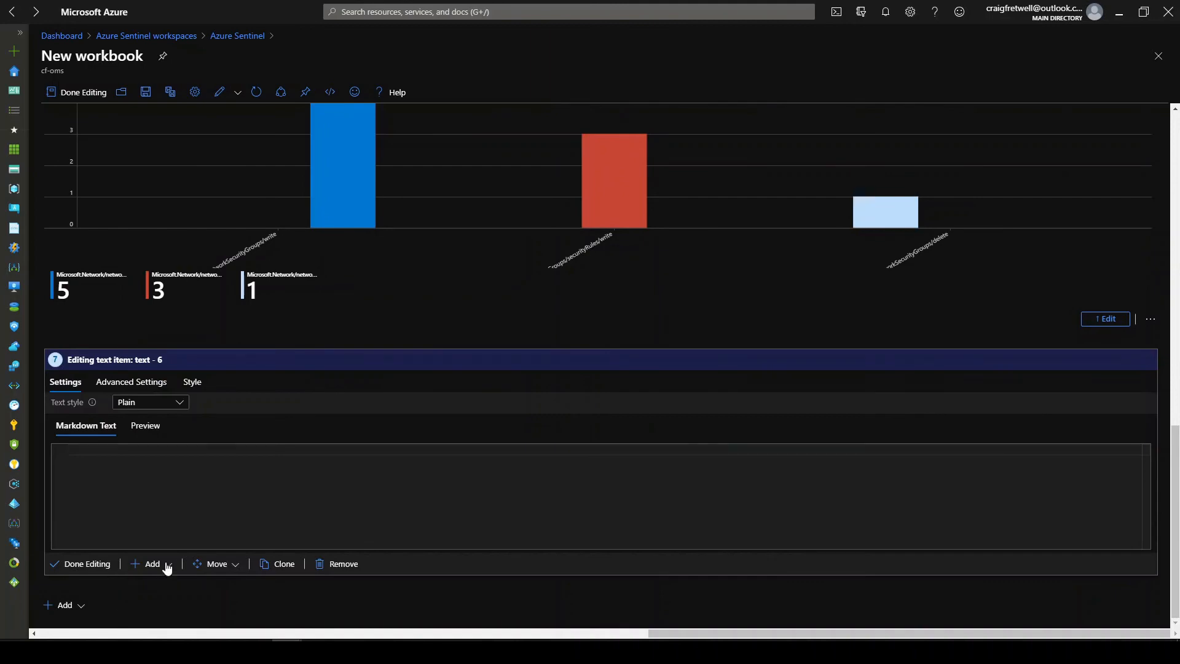
click(231, 570)
click(223, 584)
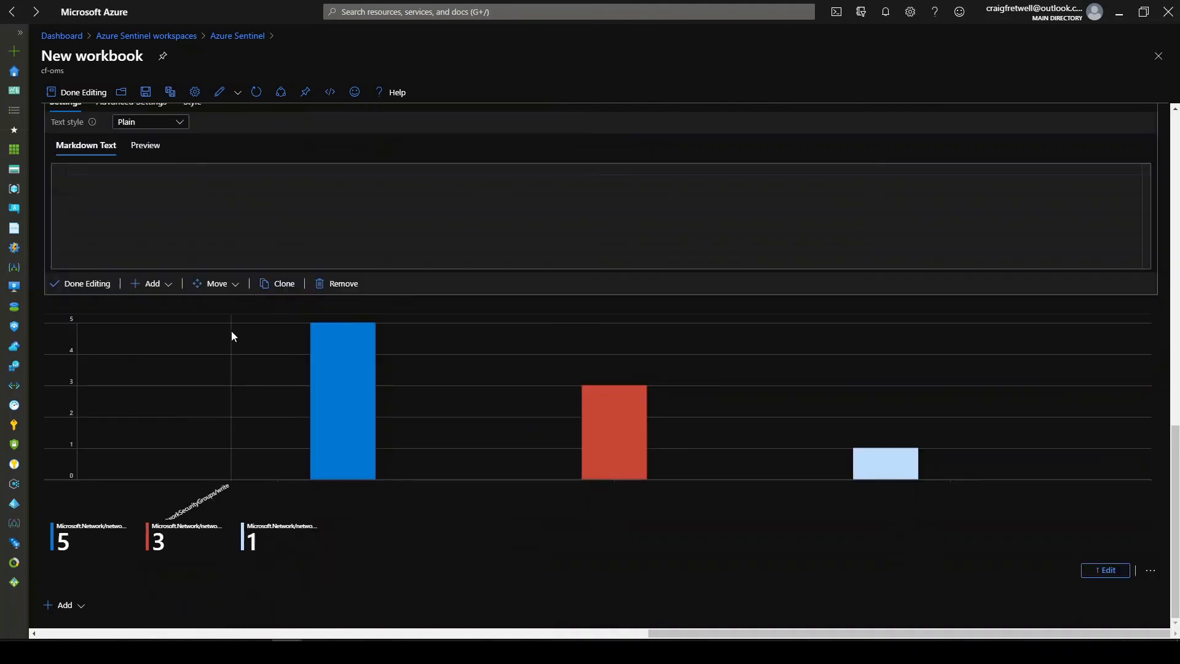
click(231, 294)
click(224, 304)
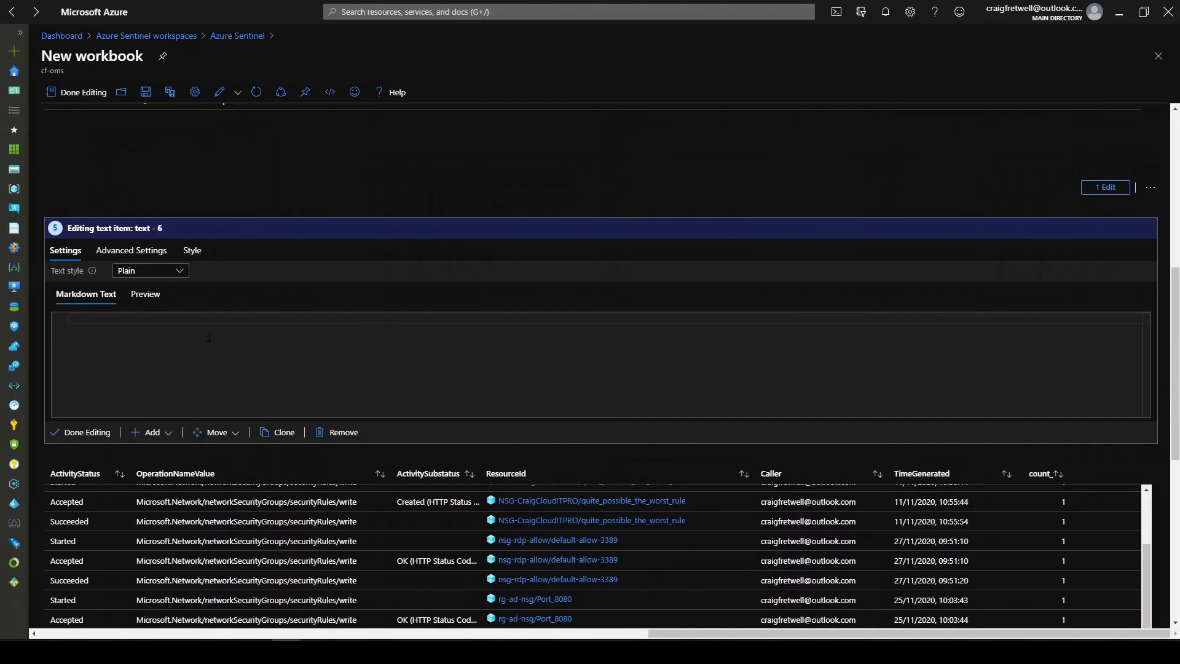
- Write the heading "## This is all NSG Modifications (Rules, Deletions & Creations)" in the new text item and finish editing it
text(THis is)
key(BackSpace)
key(BackSpace)
key(BackSpace)
text(all NSG Modifications (Rules and)
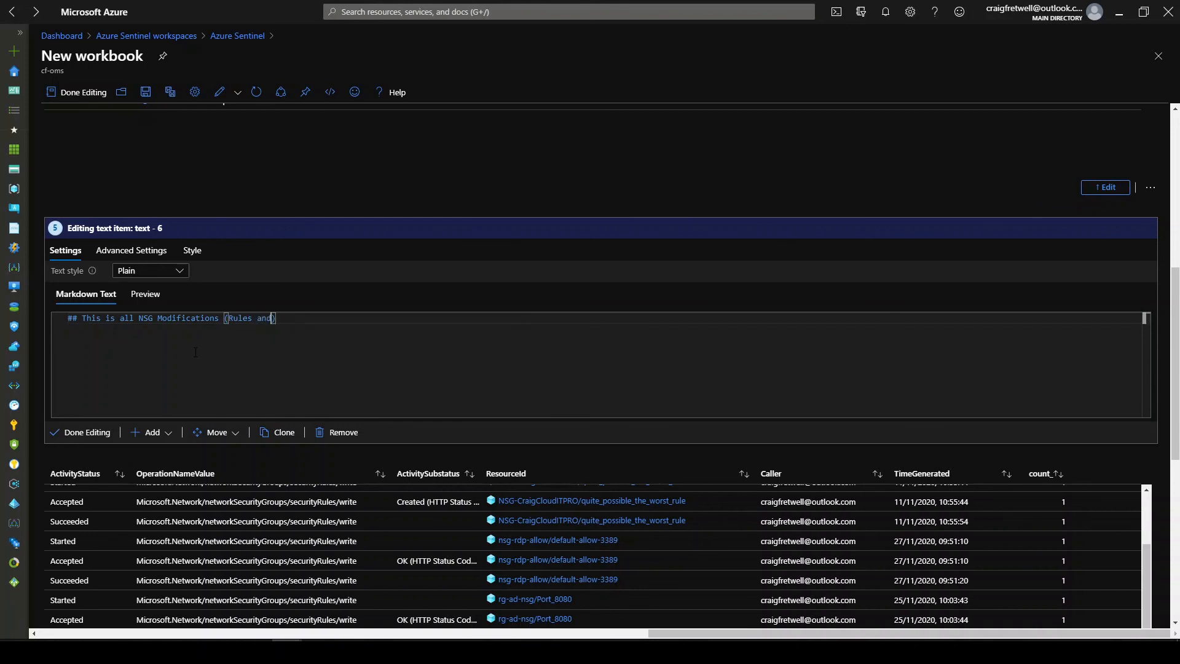
key(BackSpace)
key(BackSpace)
key(BackSpace)
text(or)
key(BackSpace)
key(BackSpace)
key(BackSpace)
text(, Delete)
key(BackSpace)
text(ions & Creations)
click(92, 433)
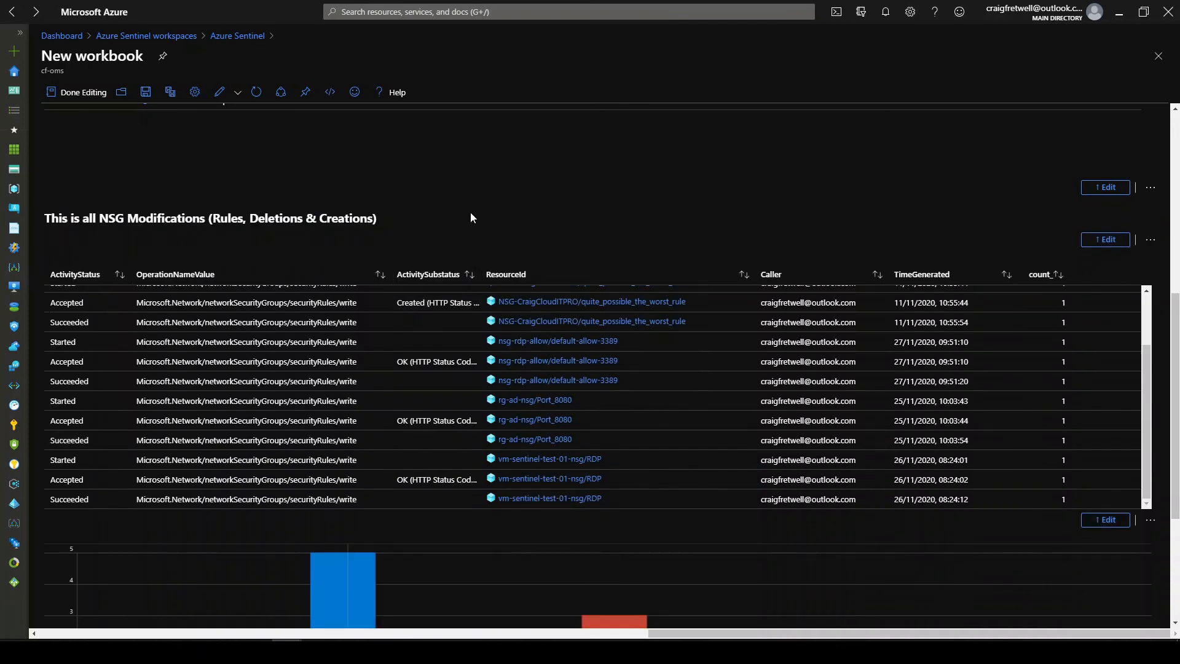
- Add a text item after the bar chart reading "## This is a visualisation" and finish editing it
scroll(474, 353, down, 3)
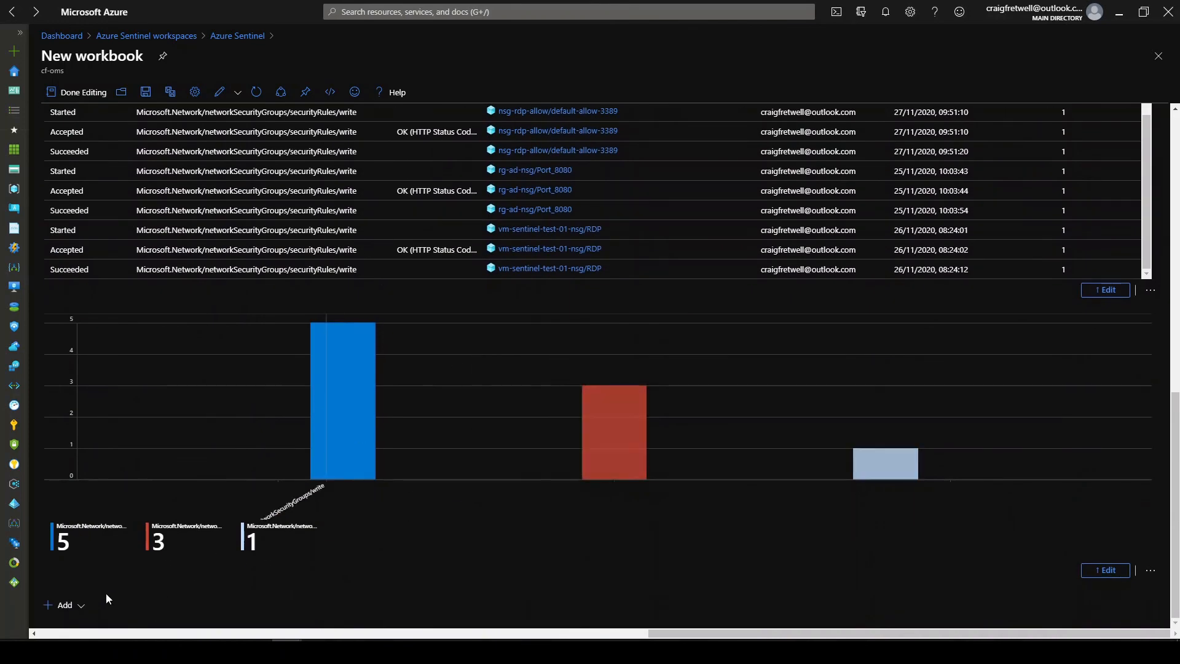
click(63, 605)
click(72, 485)
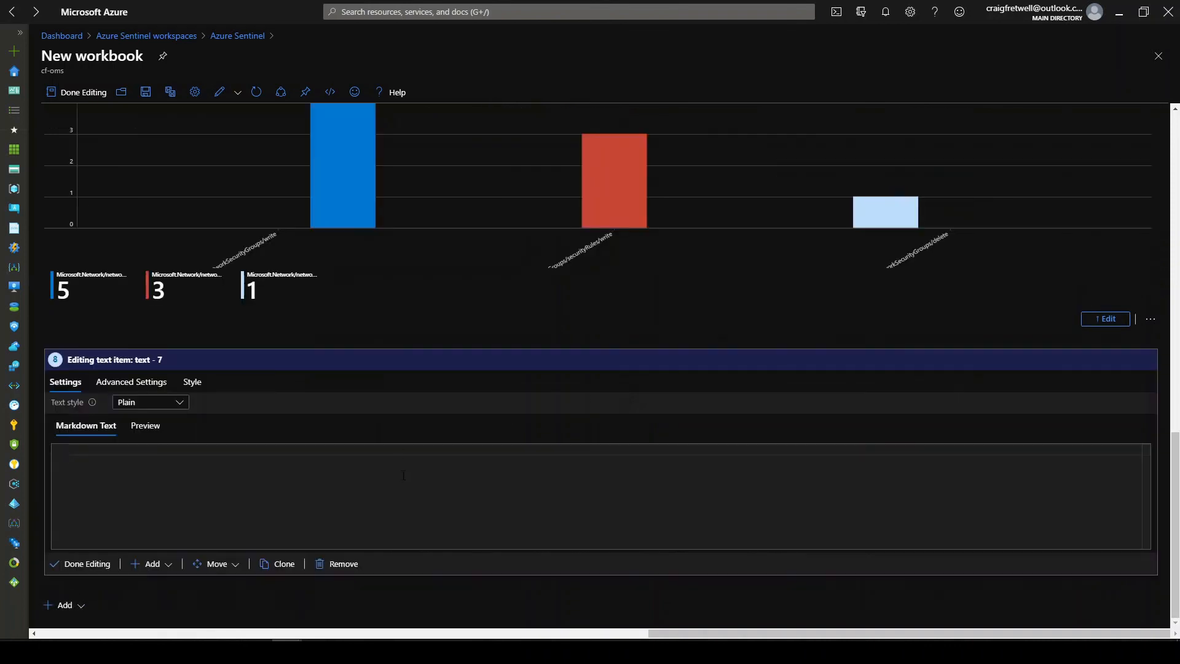
text(## This is a visual)
key(BackSpace)
text(ation)
double_click(162, 449)
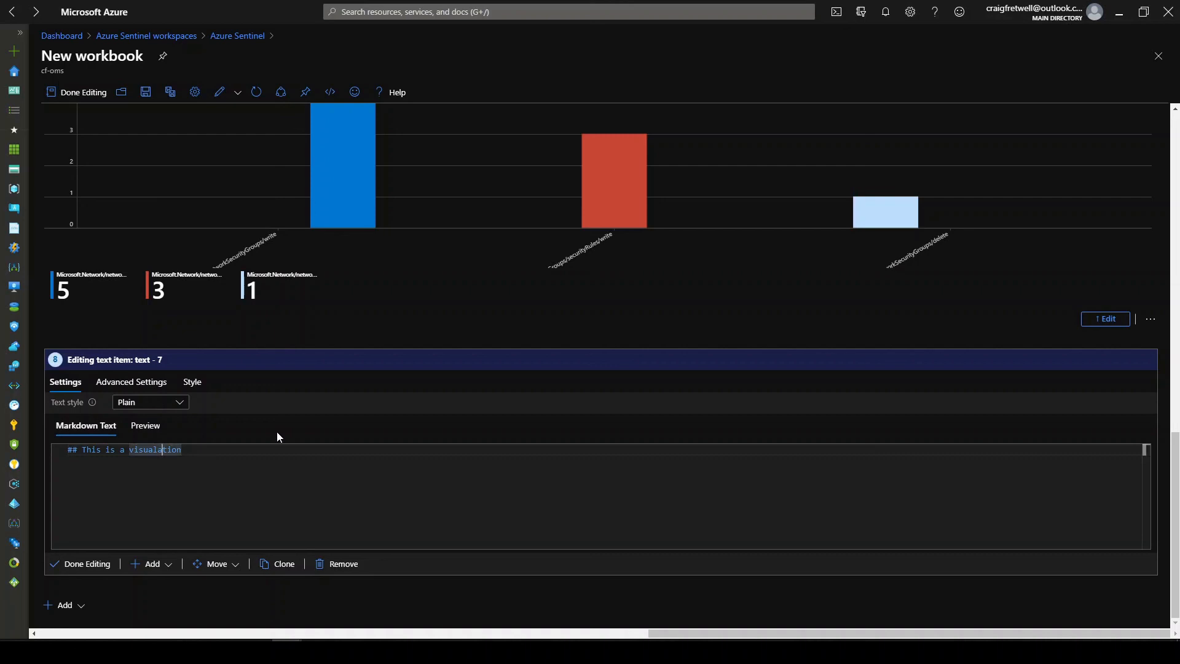
key(ctrl+a)
click(163, 449)
double_click(162, 449)
text(visualisation)
click(87, 564)
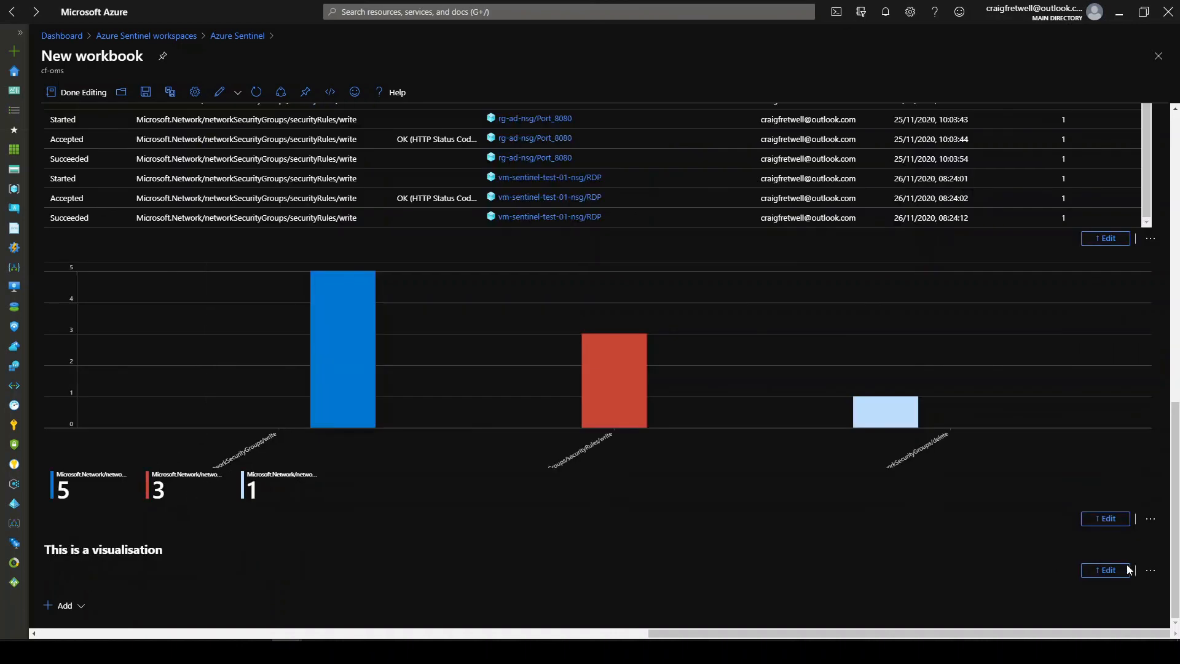
- Move the "This is a visualisation" heading up above the bar chart
click(1150, 570)
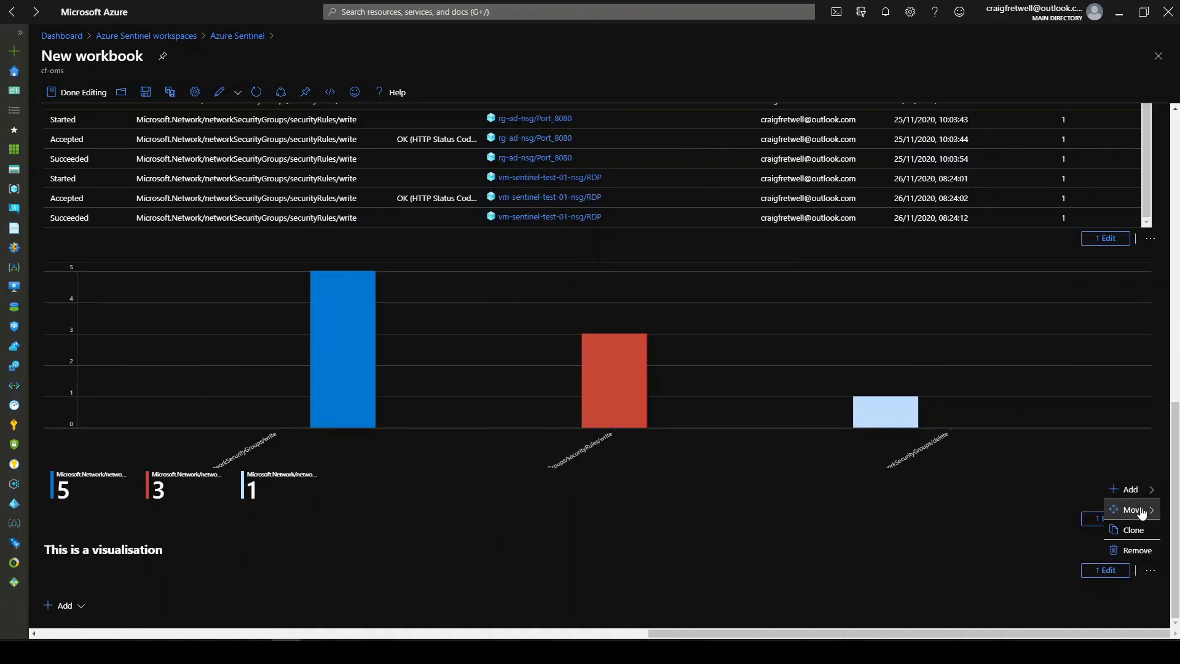
mouse_move(1140, 510)
click(1057, 511)
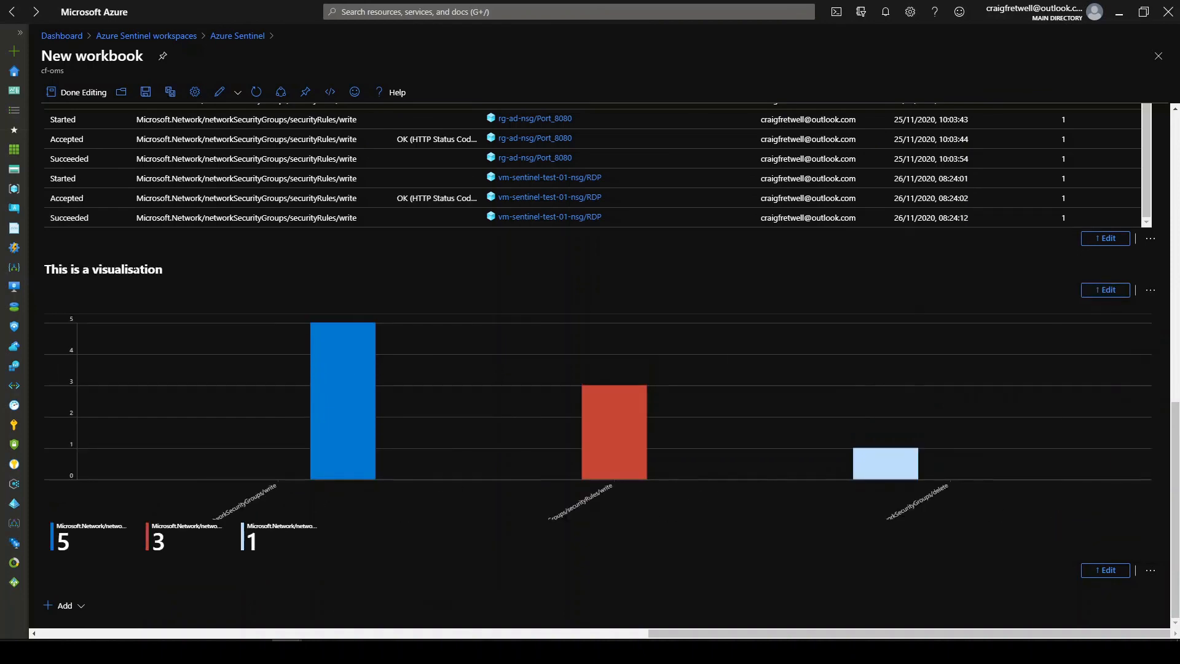
- Try the TimeRange parameter at Last 5 minutes and at Last hour, checking the NSG modifications table
scroll(315, 234, up, 4)
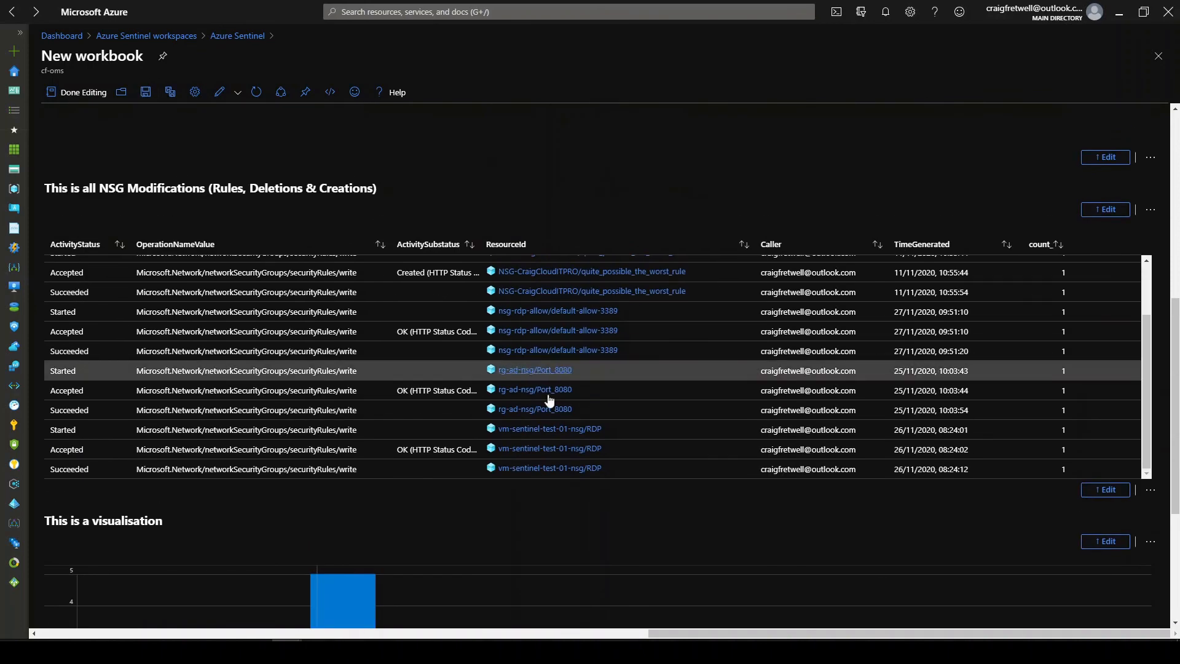
scroll(426, 320, up, 2)
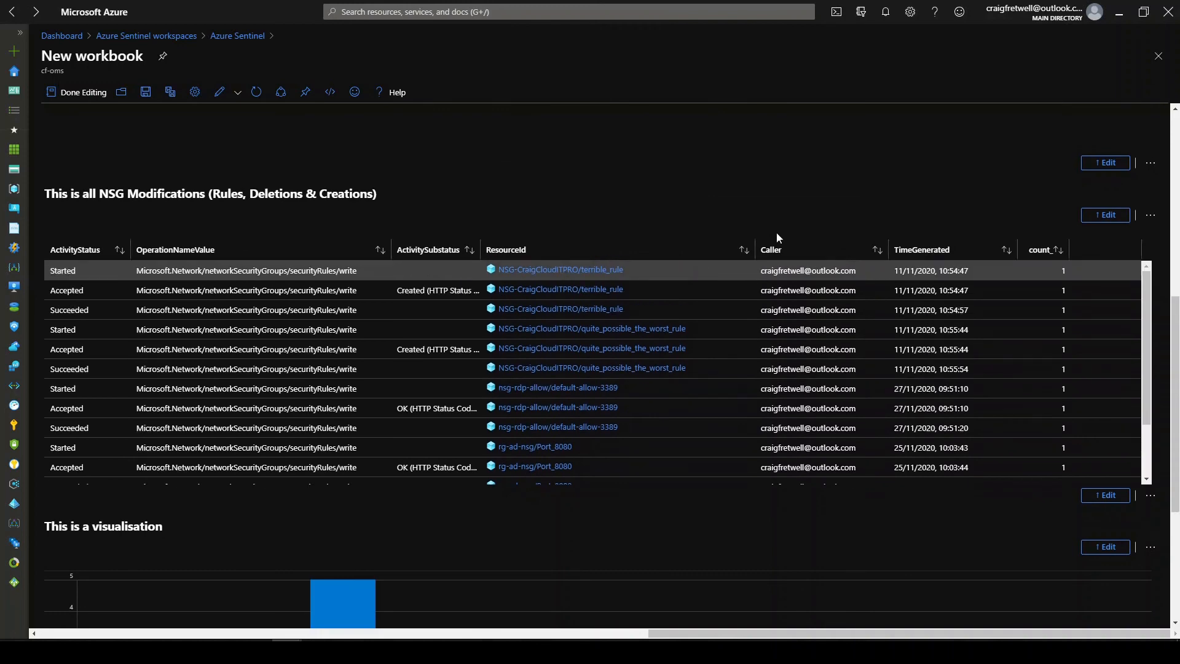
scroll(777, 237, up, 8)
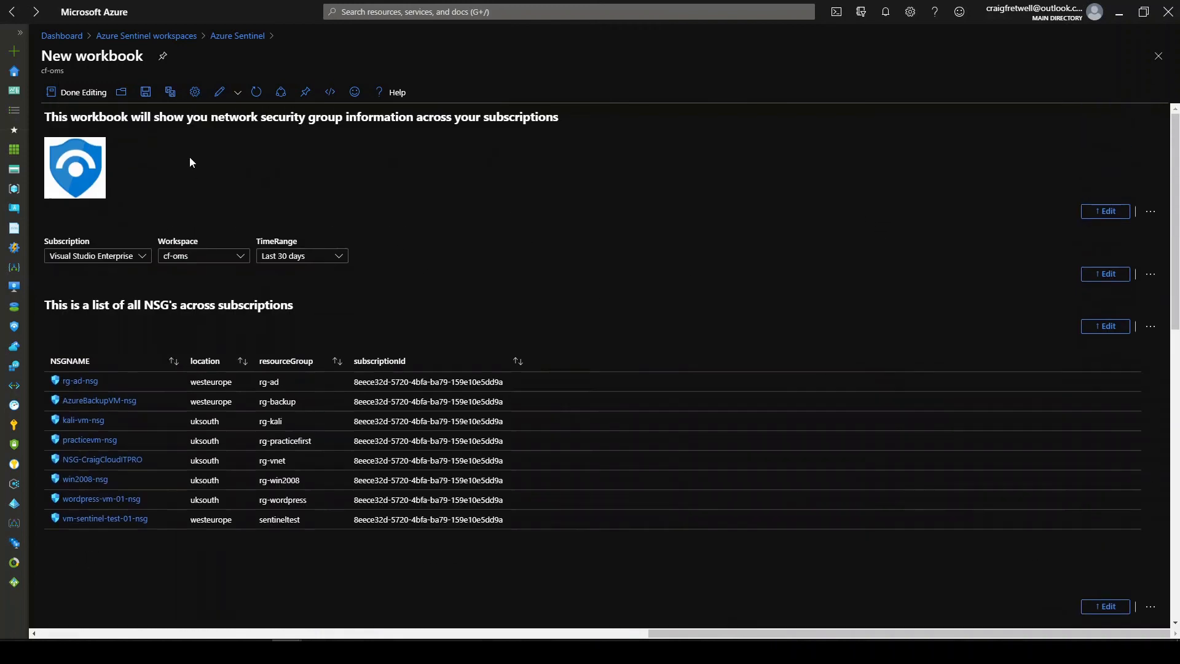
click(337, 260)
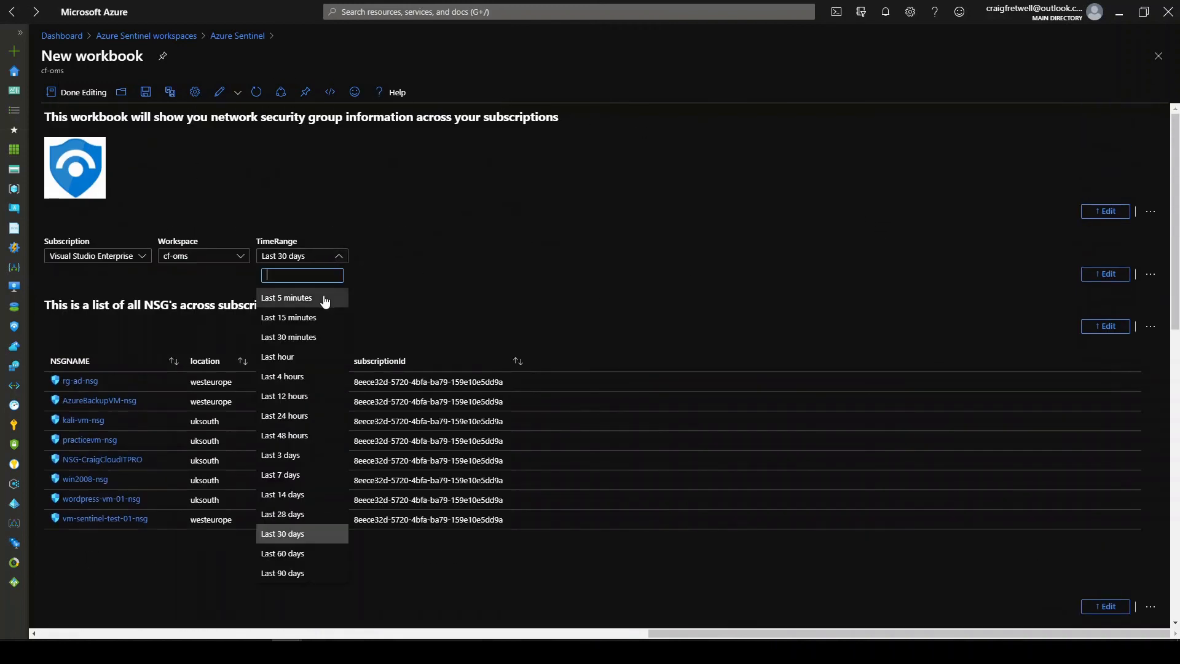
click(327, 298)
scroll(573, 301, down, 4)
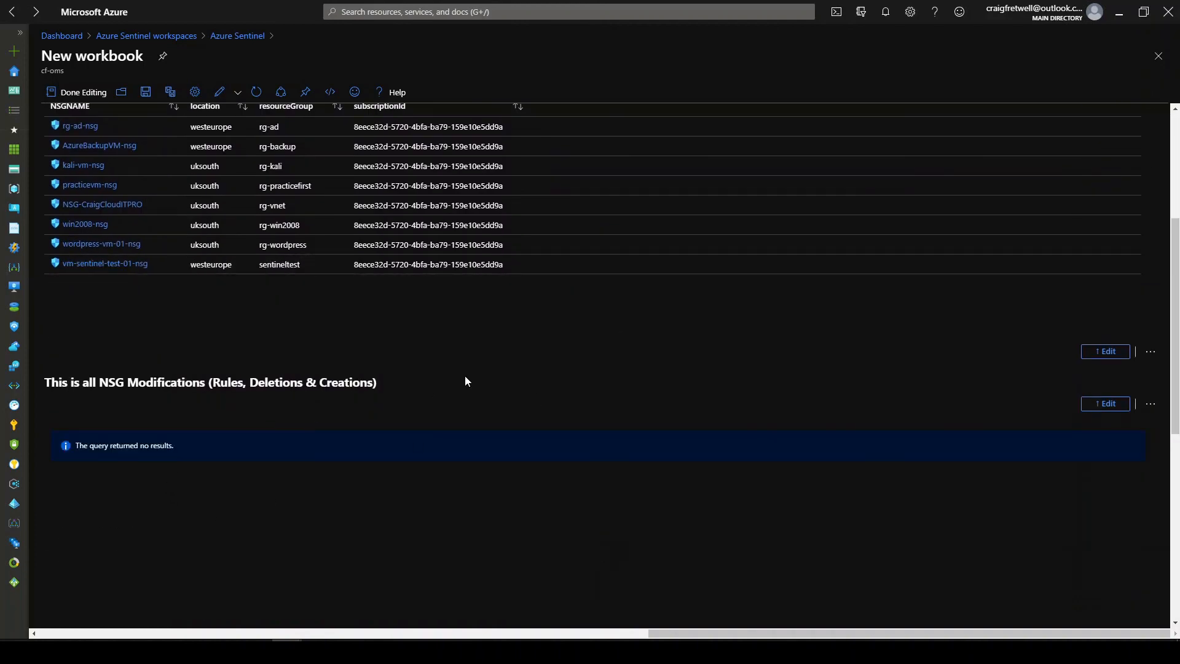
scroll(465, 375, up, 2)
click(338, 135)
click(321, 238)
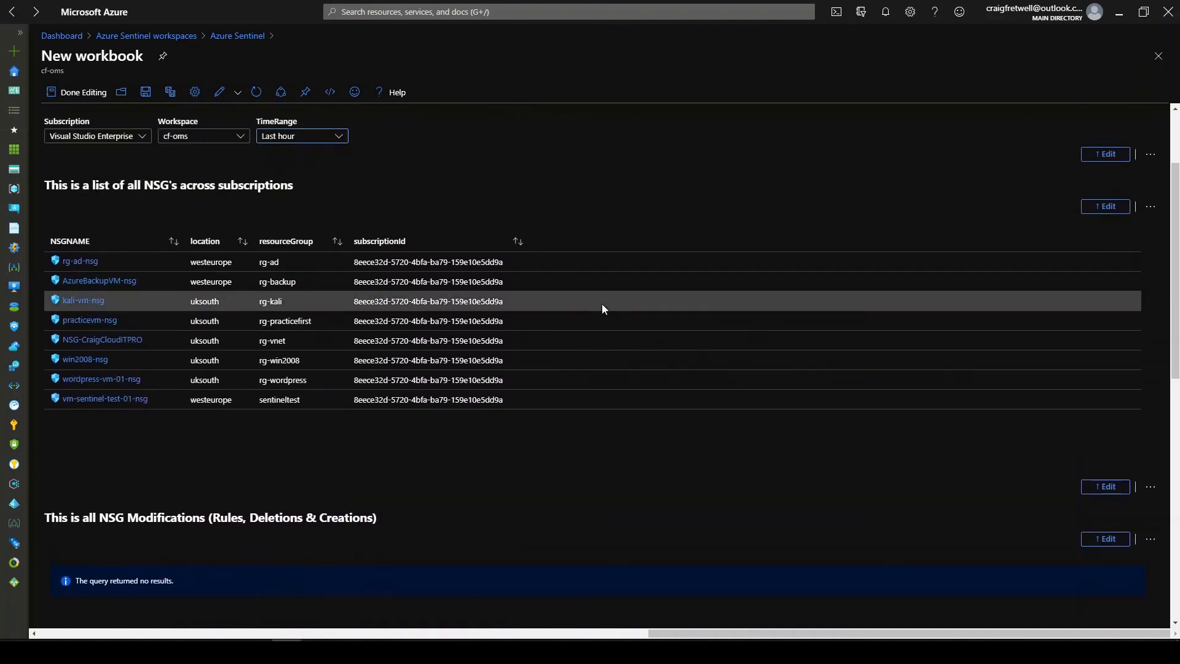
- Set the TimeRange parameter to Last 12 hours and check the NSG modifications table
click(322, 135)
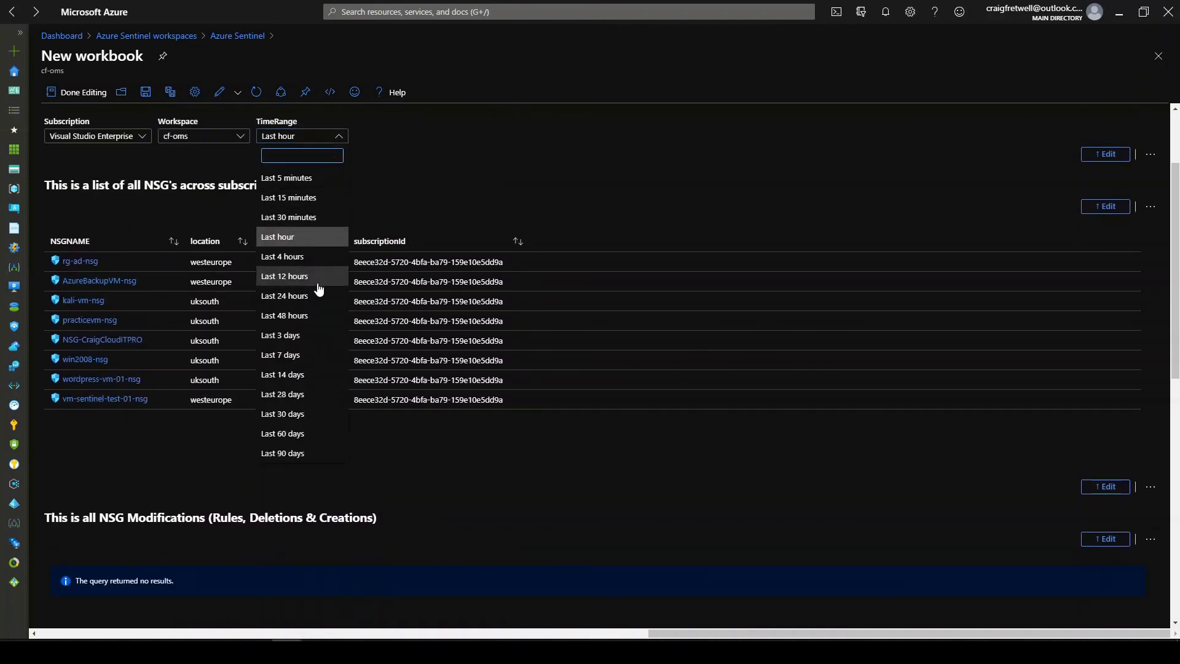
click(317, 276)
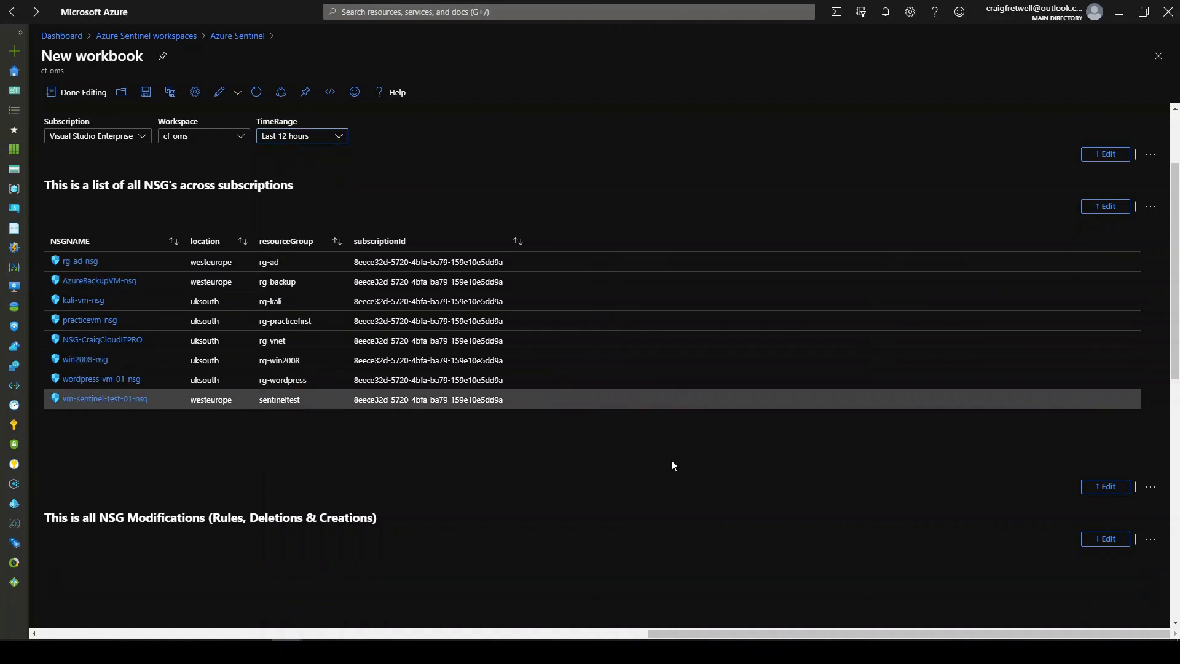
scroll(670, 460, down, 2)
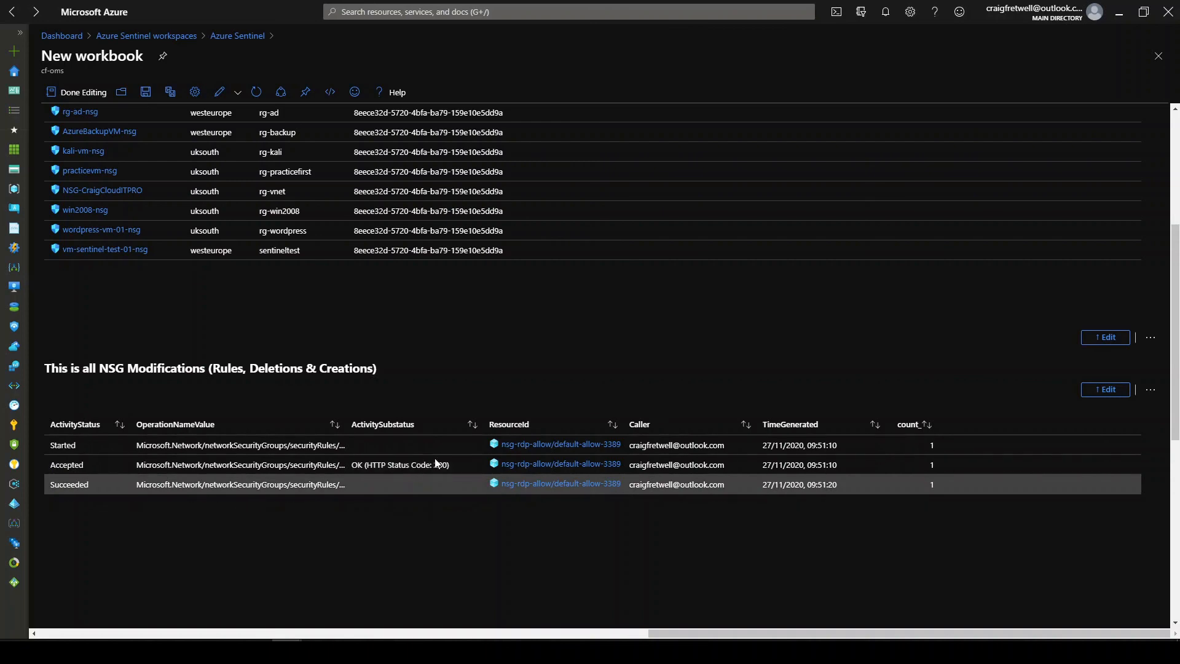
scroll(369, 215, up, 4)
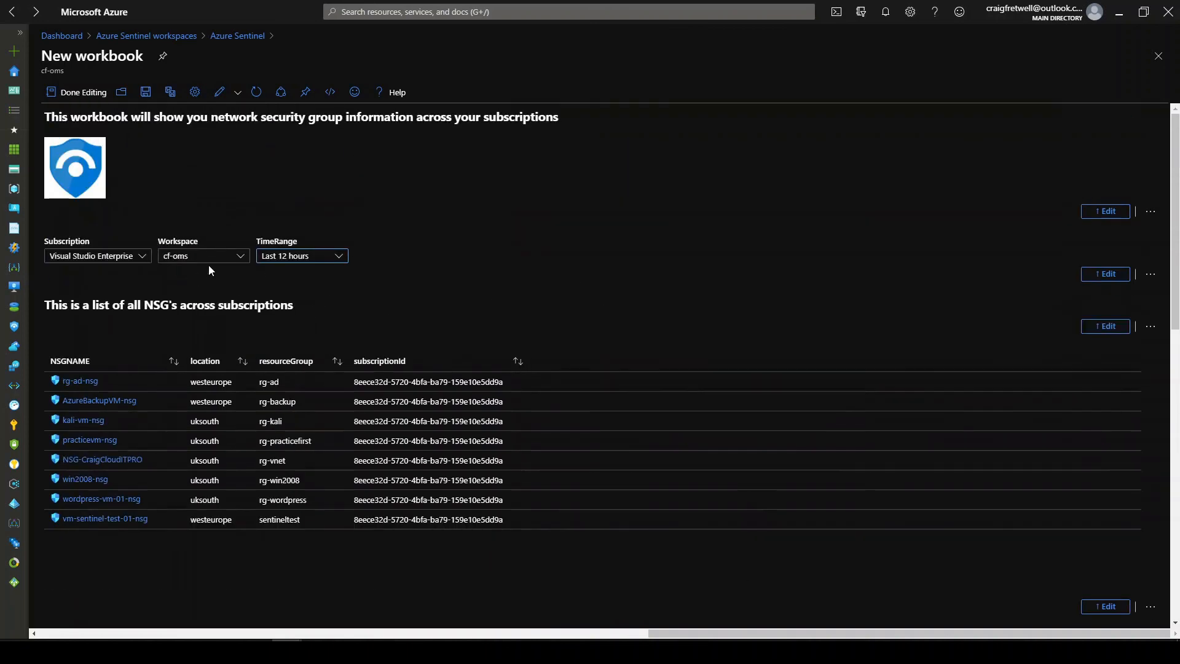
- Check the choices of the Subscription, Workspace and TimeRange parameters and look through the workbook's tables and bar chart
click(126, 257)
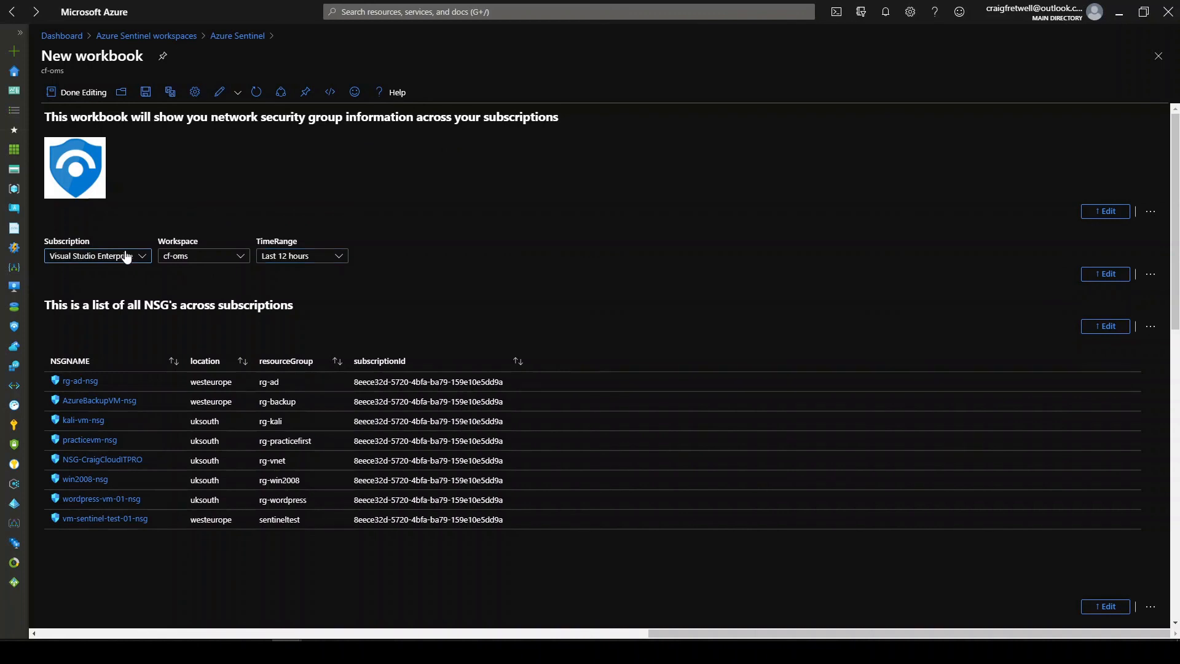
click(198, 254)
click(264, 187)
click(236, 255)
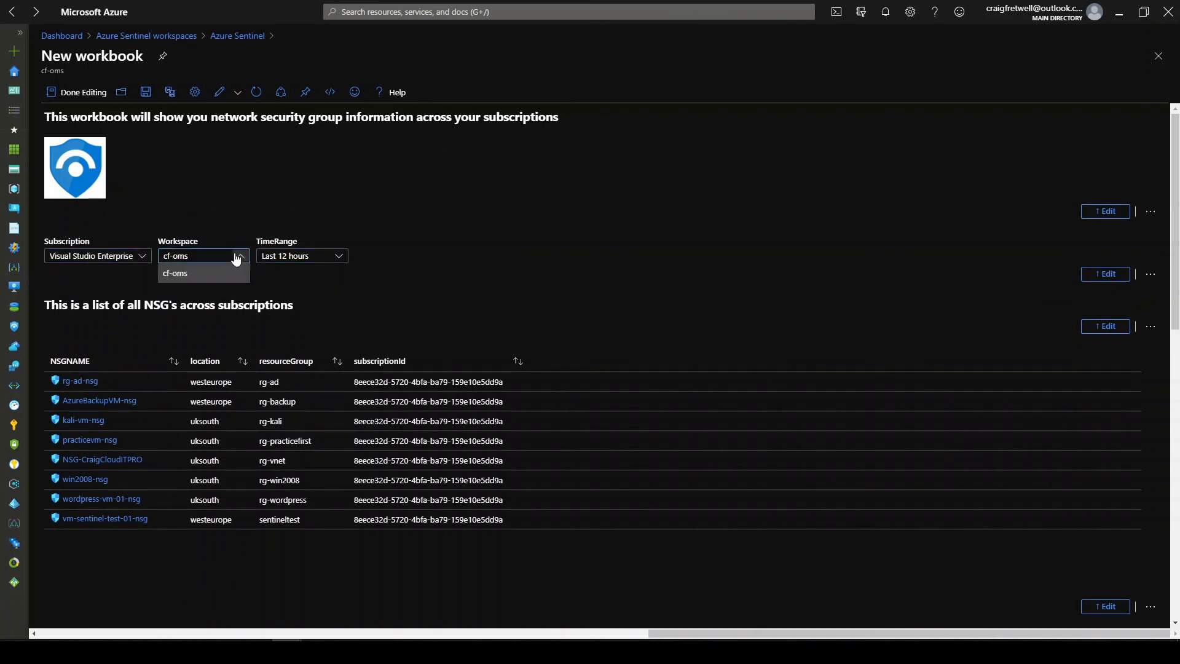
click(430, 178)
click(337, 255)
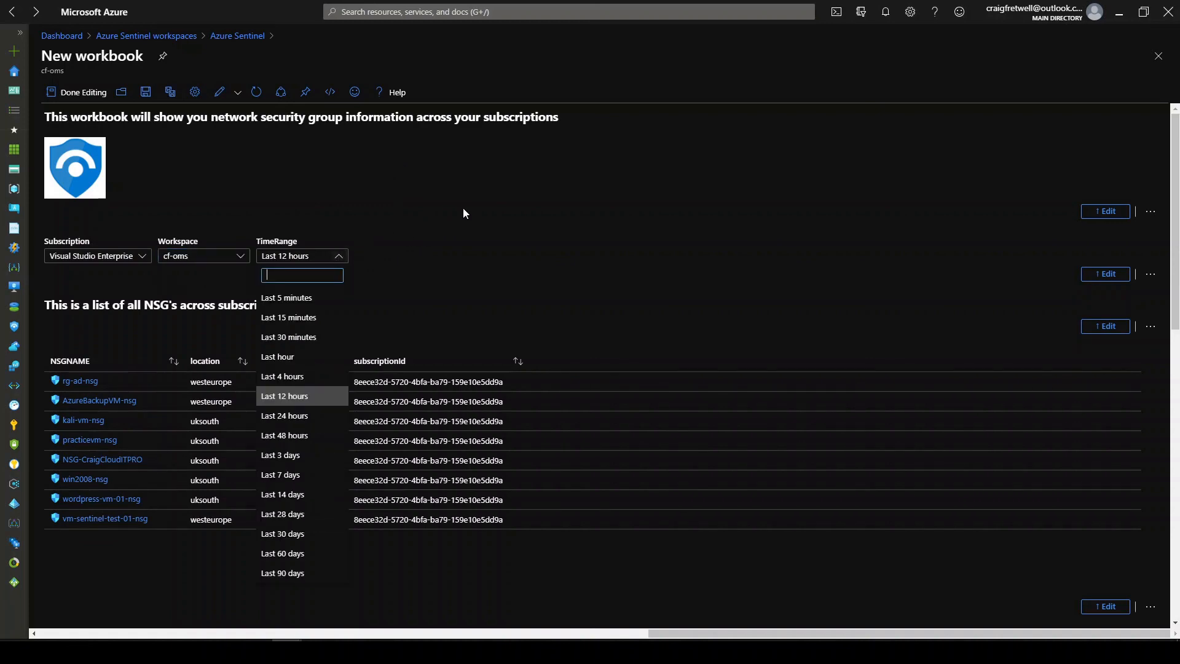
click(462, 207)
scroll(496, 206, down, 3)
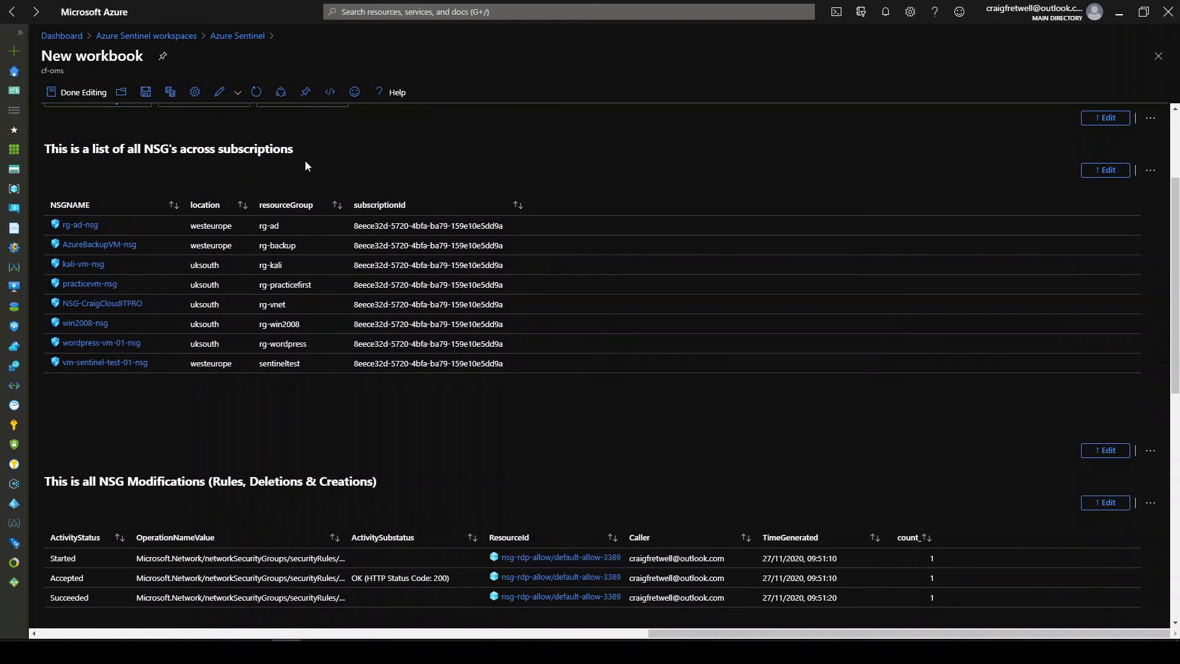
scroll(503, 458, down, 3)
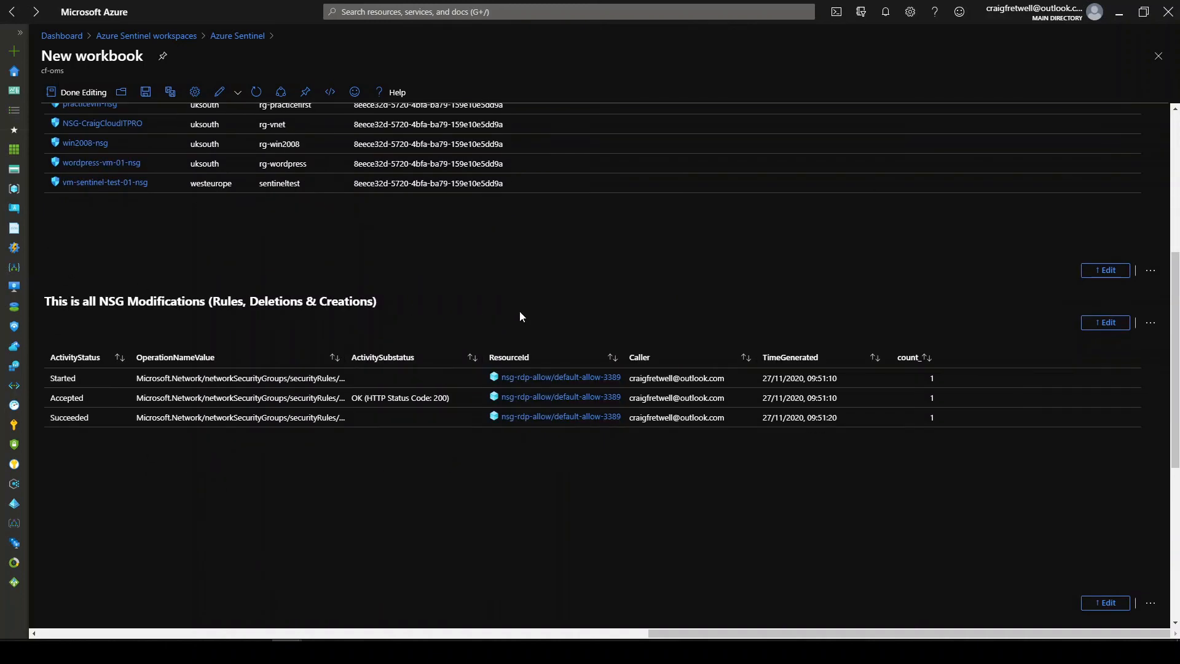
scroll(526, 296, down, 4)
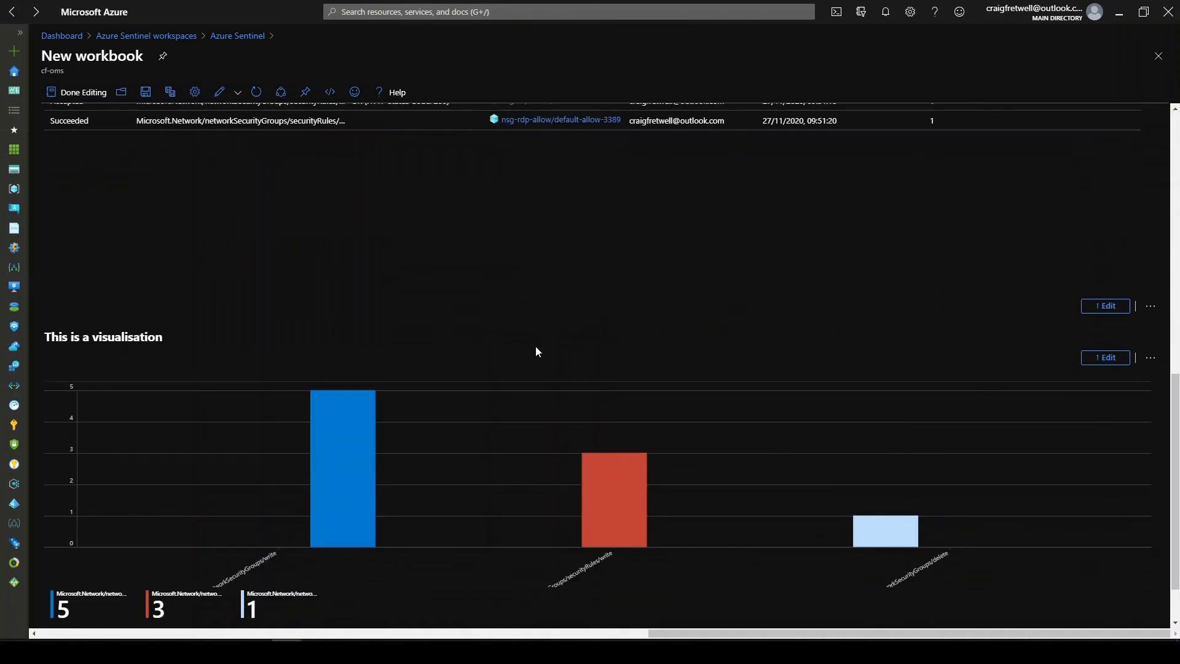
scroll(356, 352, down, 3)
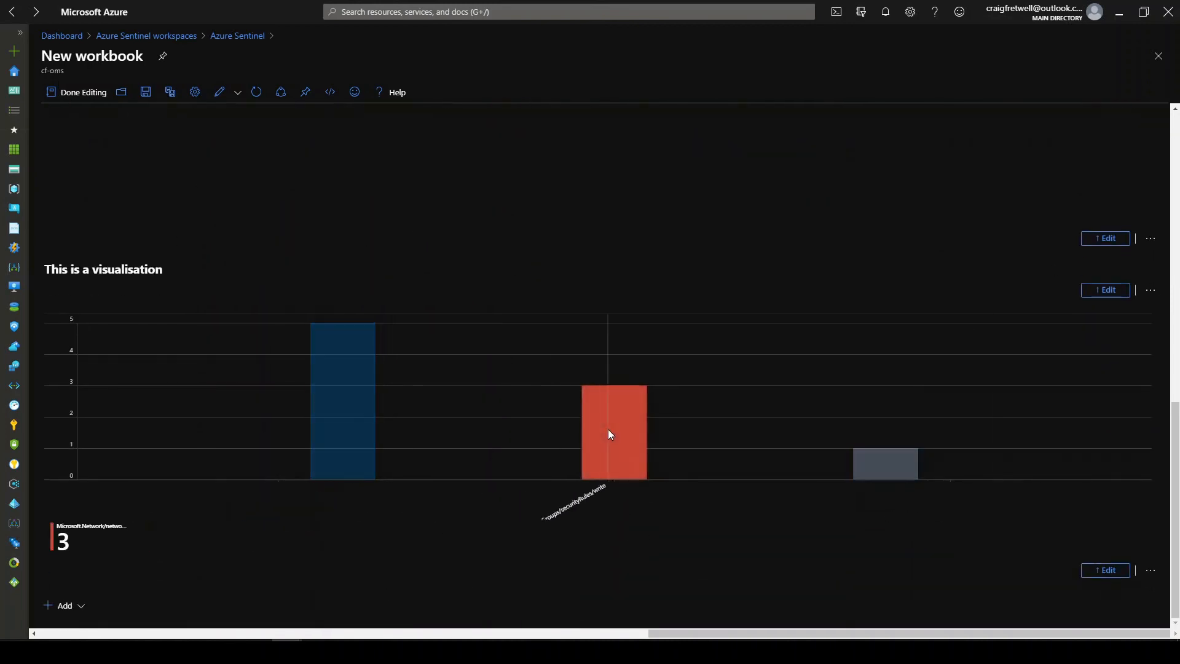
scroll(435, 595, up, 6)
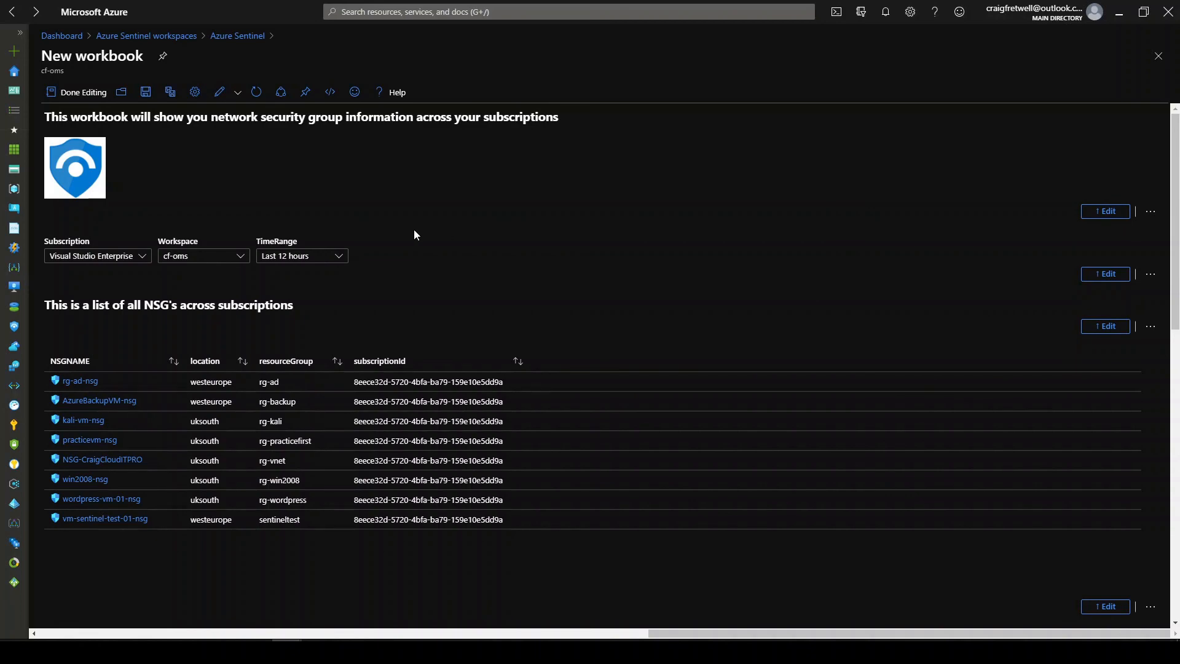
- Leave the workbook's edit mode and save it with the title NSGworkbook0000
click(75, 93)
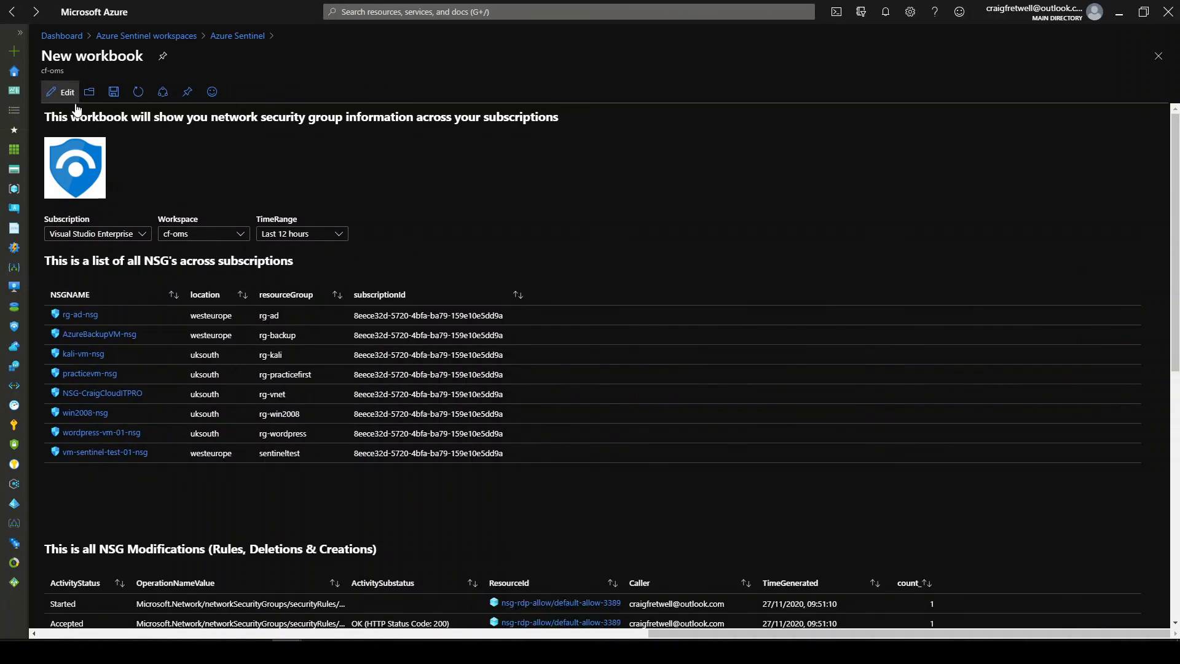
click(113, 92)
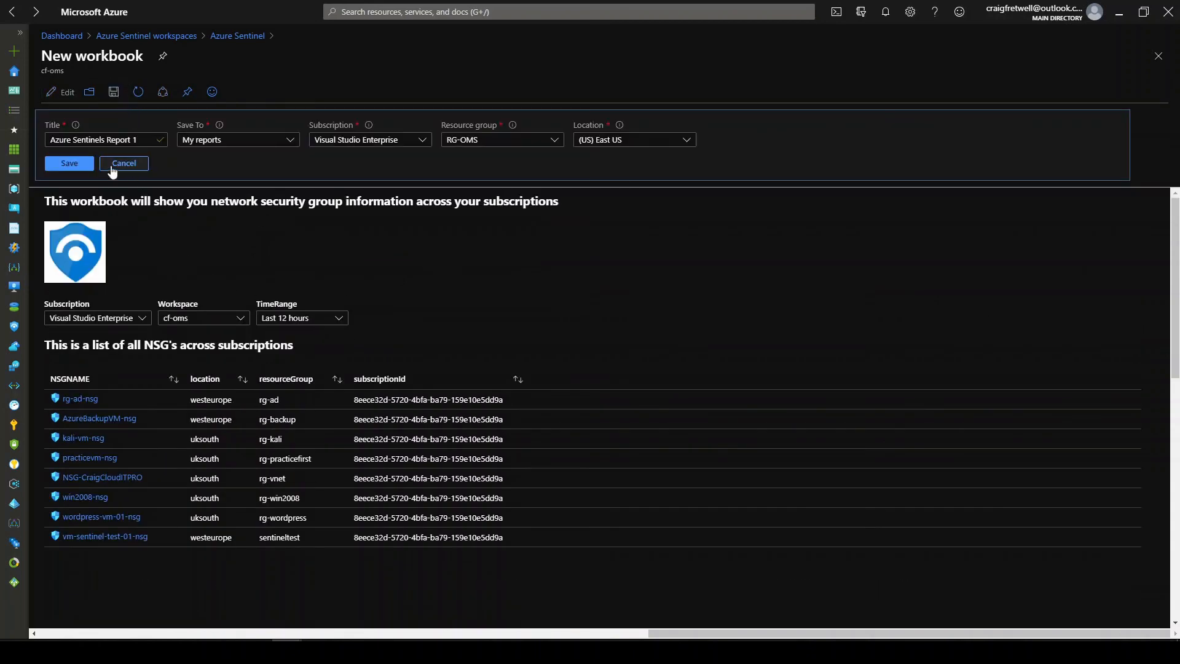
drag(144, 140, 53, 169)
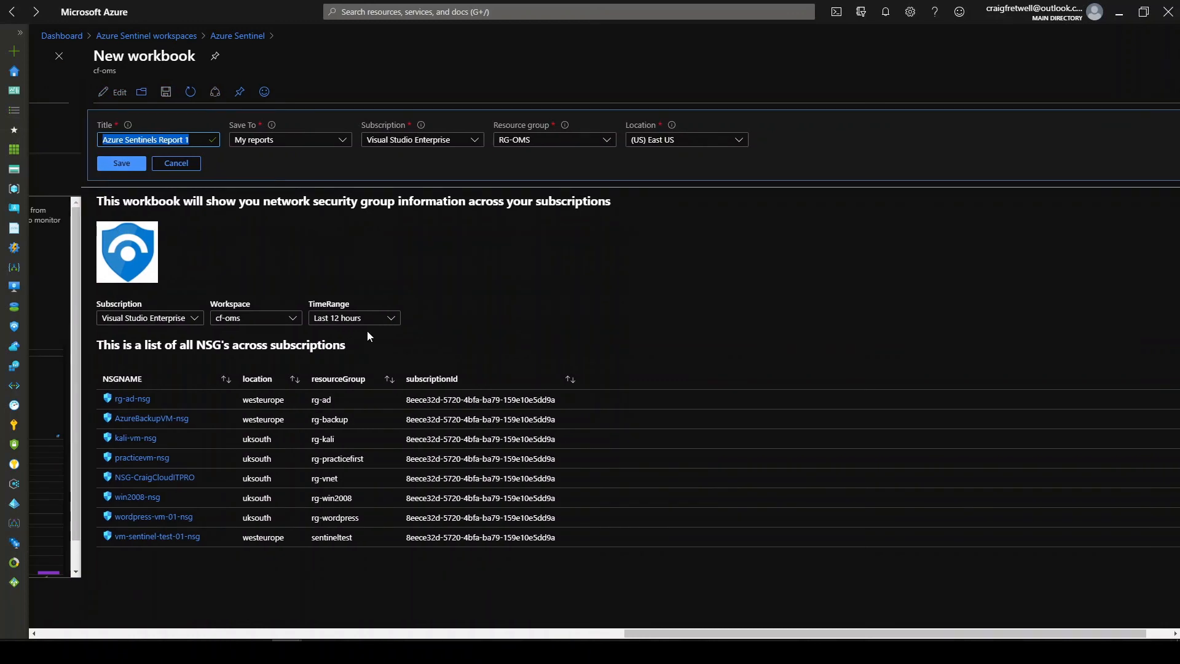
text(NSGworkbook0000)
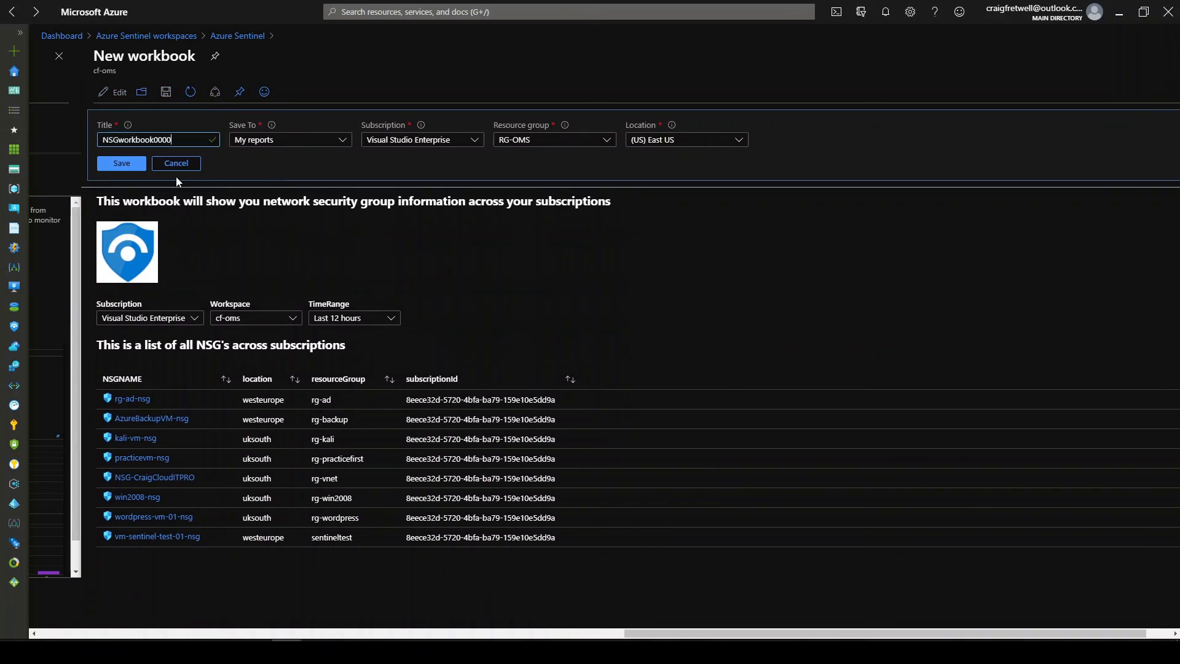
click(121, 163)
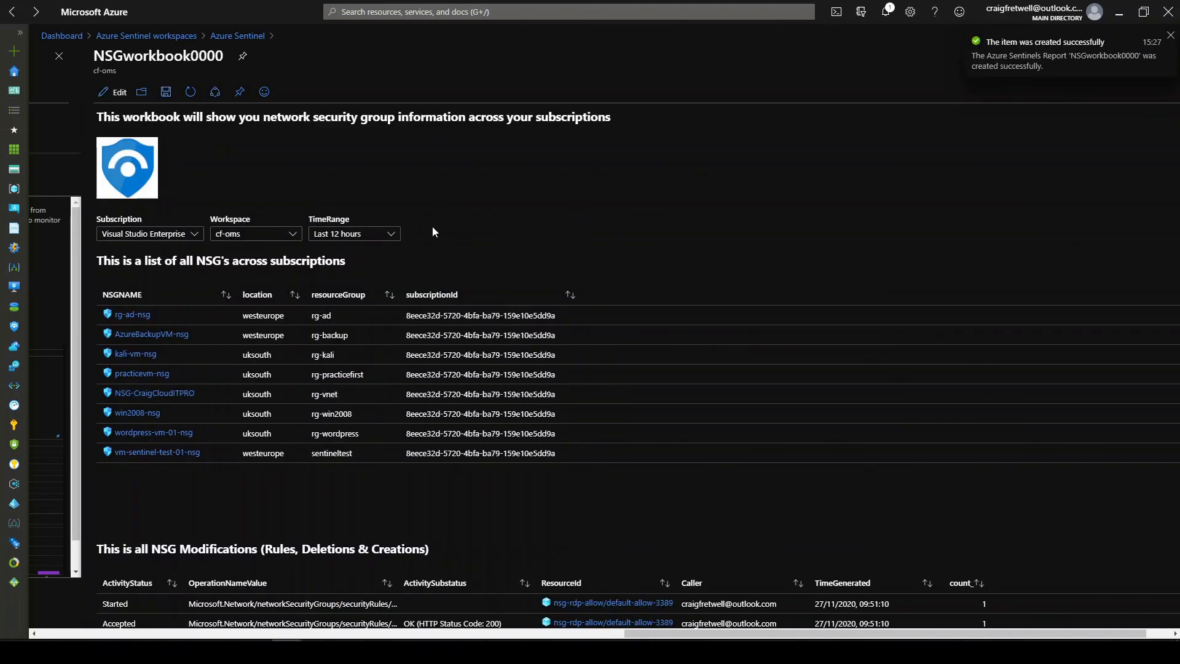